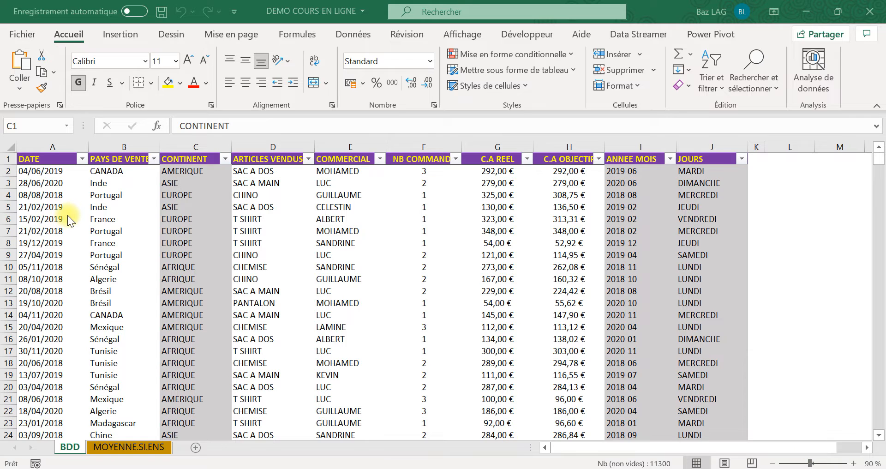
- Examine the sales database columns from DATE to C.A OBJECTIF on the BDD sheet, including the DATE filter choices
click(58, 181)
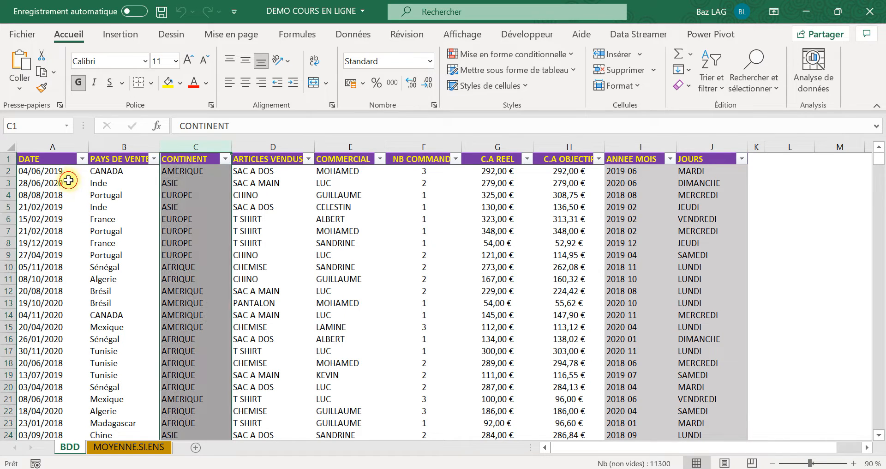
click(82, 159)
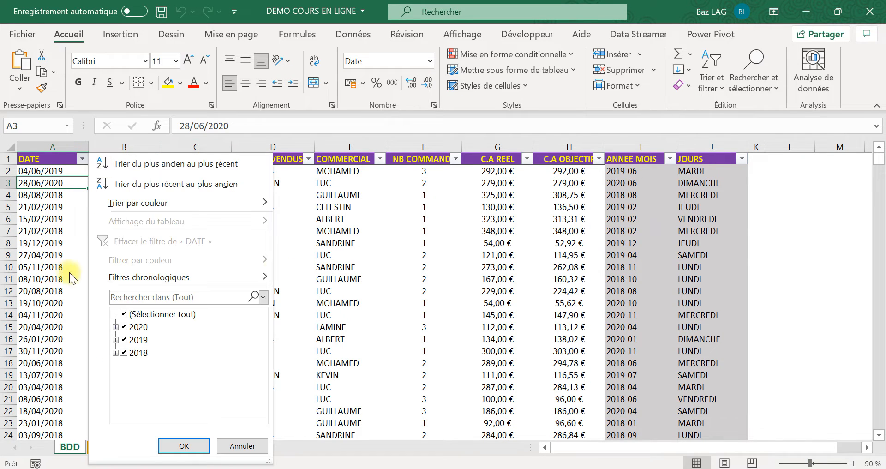
click(335, 270)
click(137, 207)
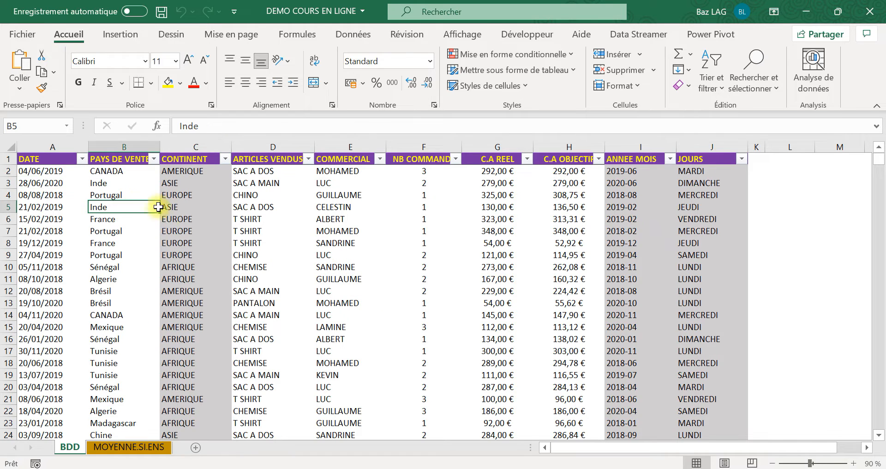
click(205, 212)
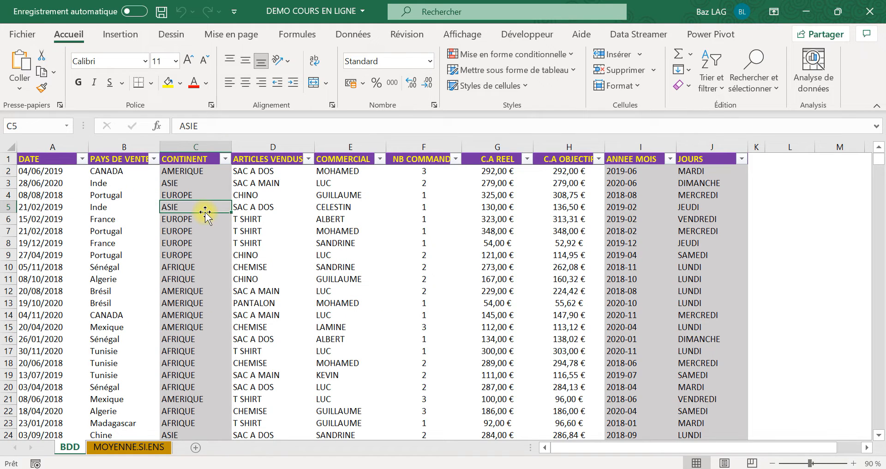
click(268, 182)
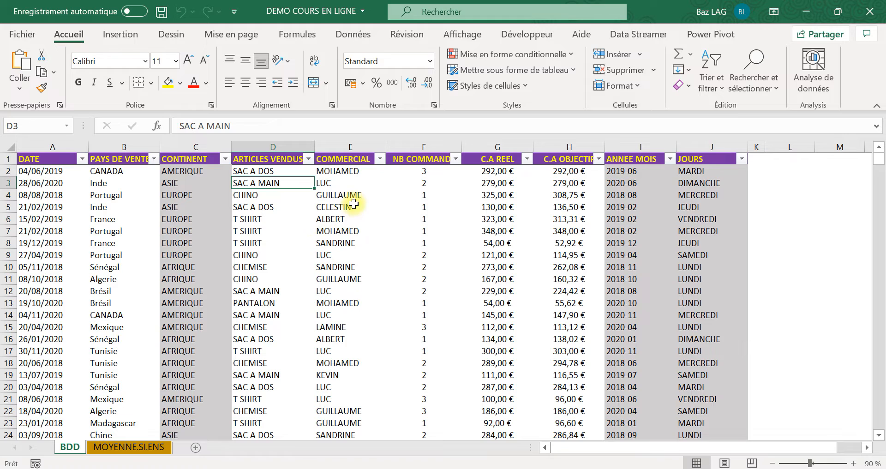
click(354, 183)
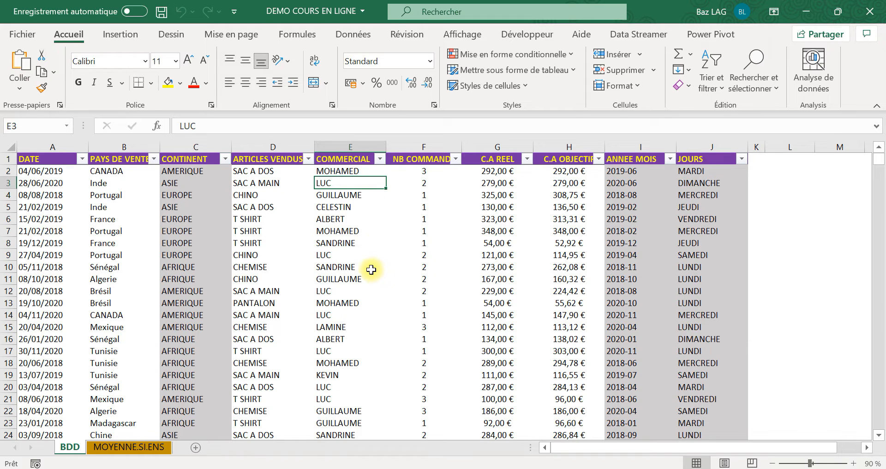
click(417, 172)
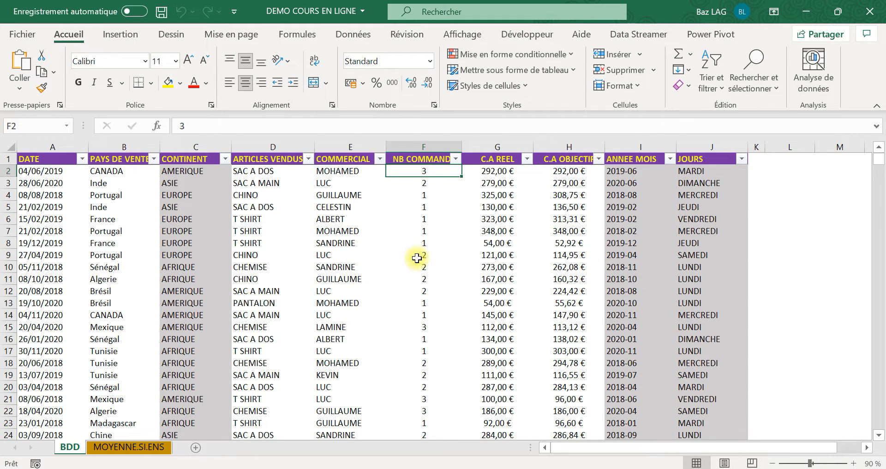
click(492, 169)
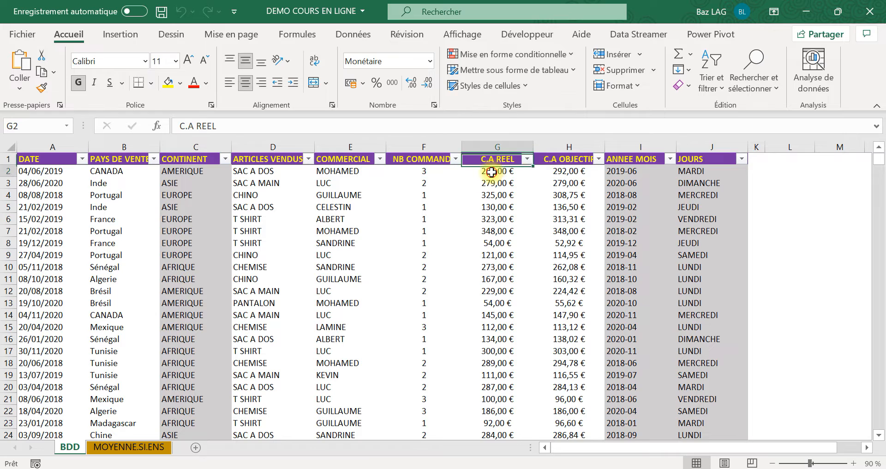
click(568, 172)
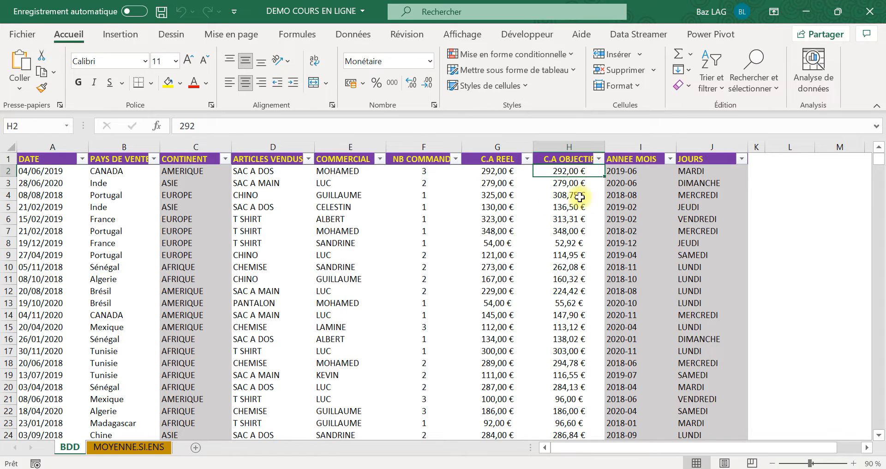
- Rename the ANNEE MOIS header in cell I1 of the BDD sheet as PERIODE
click(627, 174)
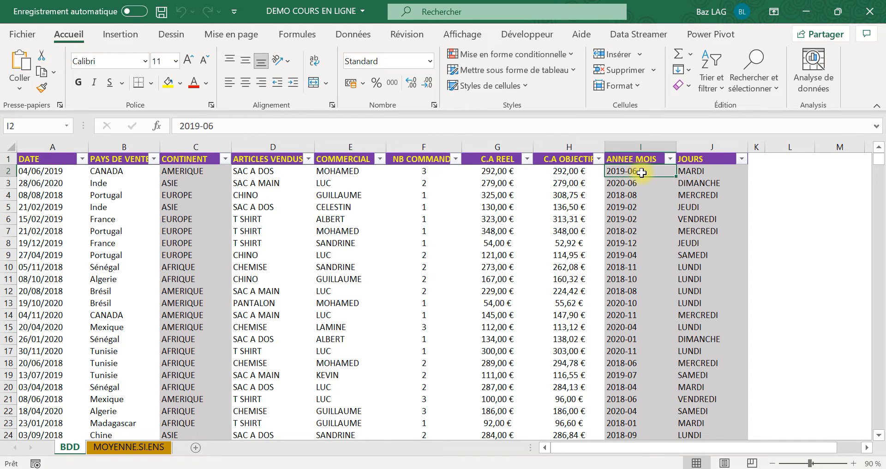
key(Up)
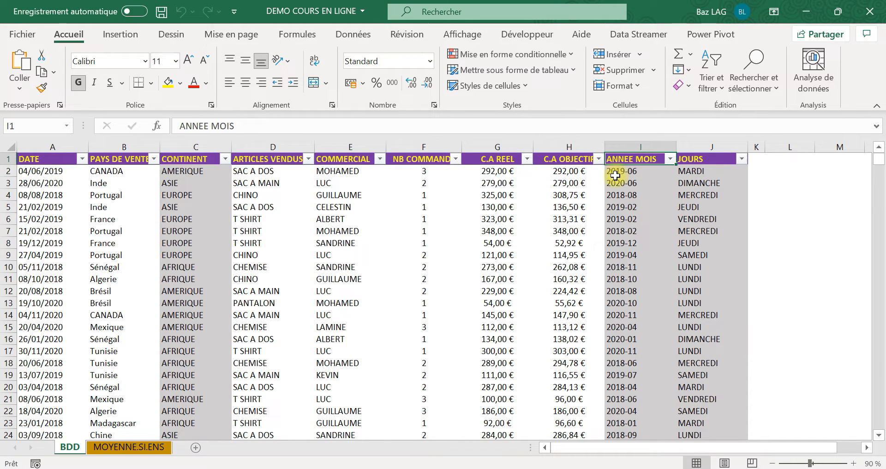
text(PER)
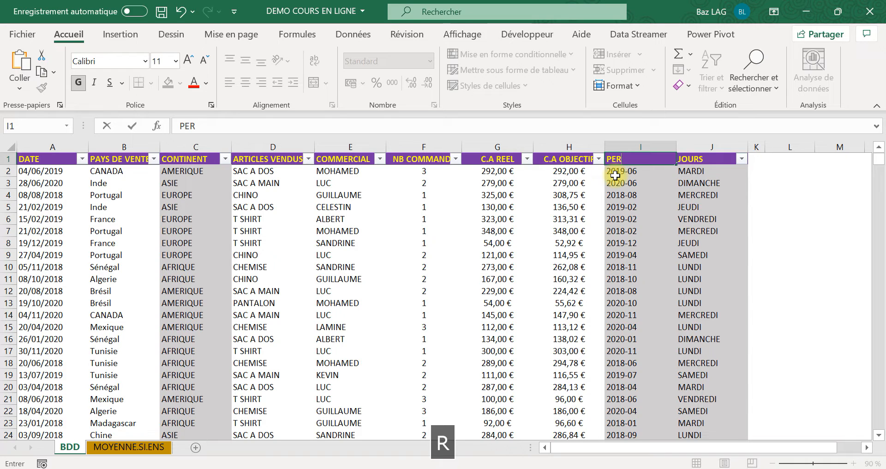
text(IODE)
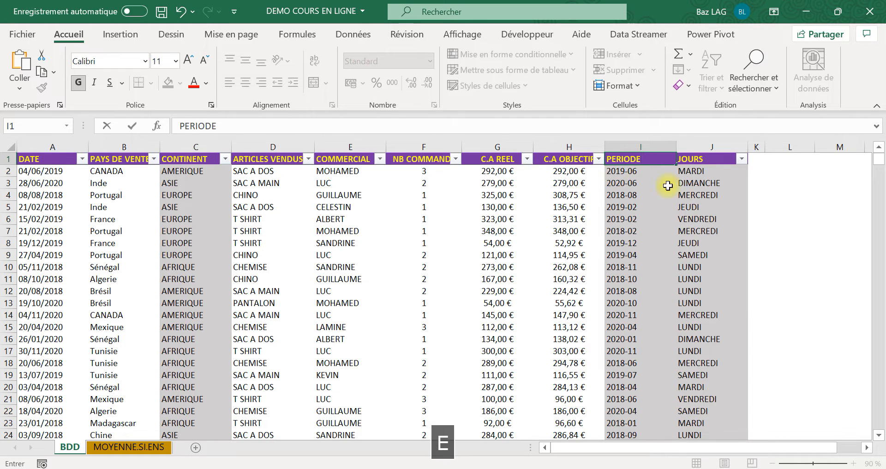
click(626, 184)
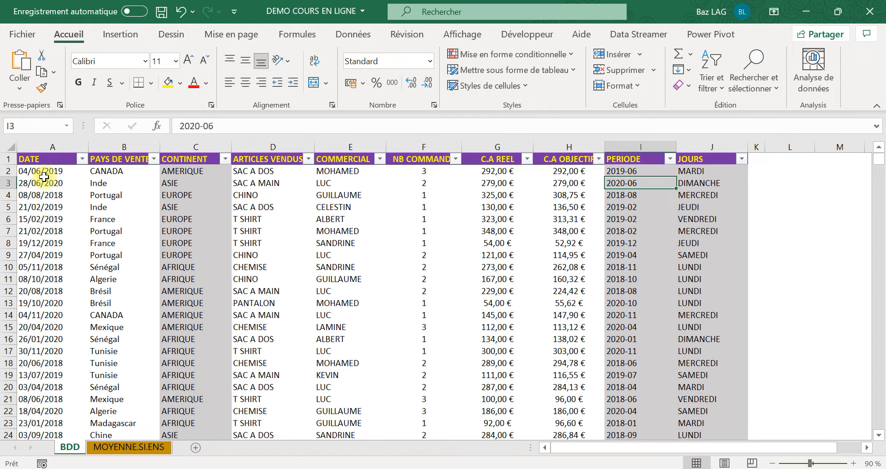
click(641, 171)
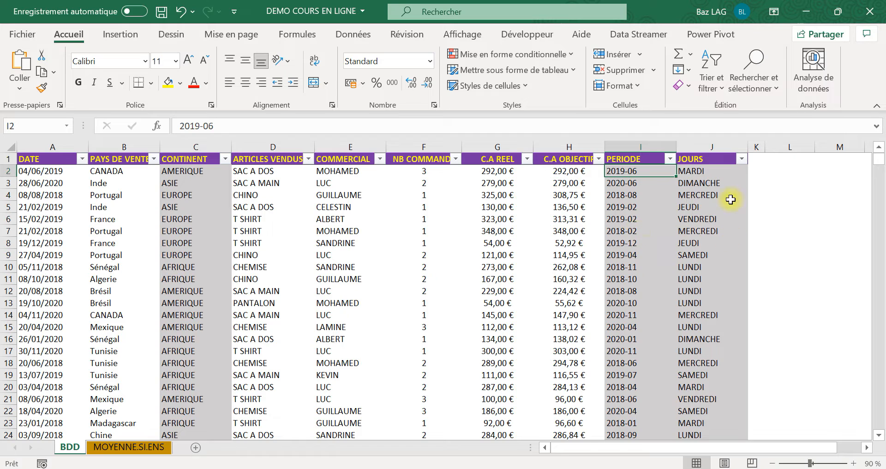
click(703, 174)
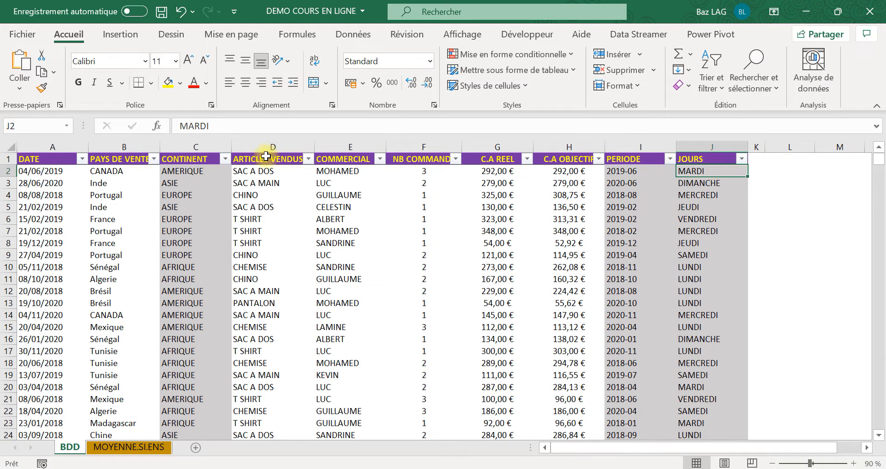
click(62, 174)
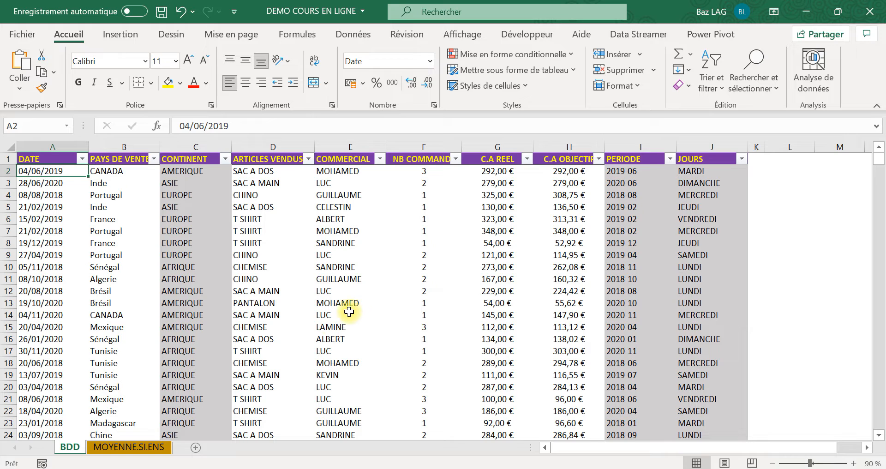
- Enter the label ARTICLES in cell A4 of the MOYENNE.SI.ENS sheet
click(132, 448)
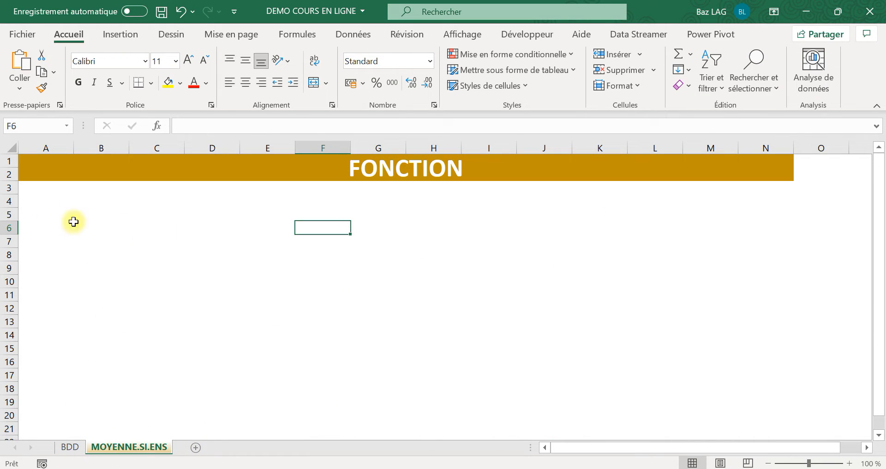
click(44, 200)
click(54, 213)
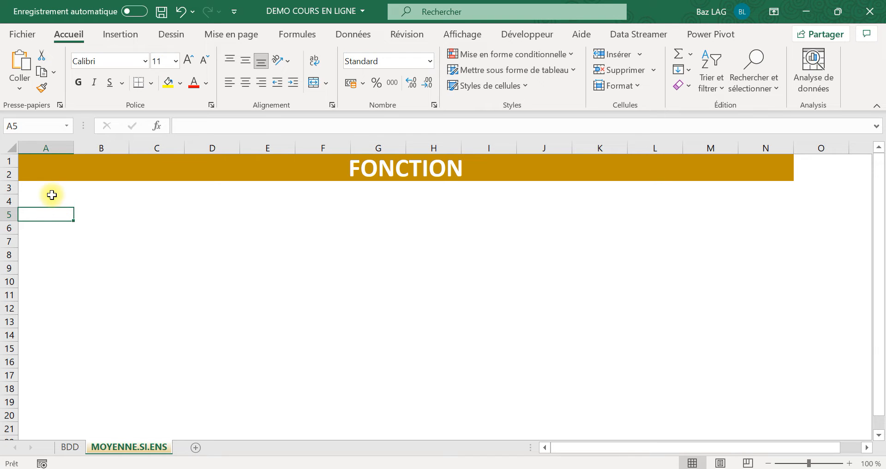
click(50, 198)
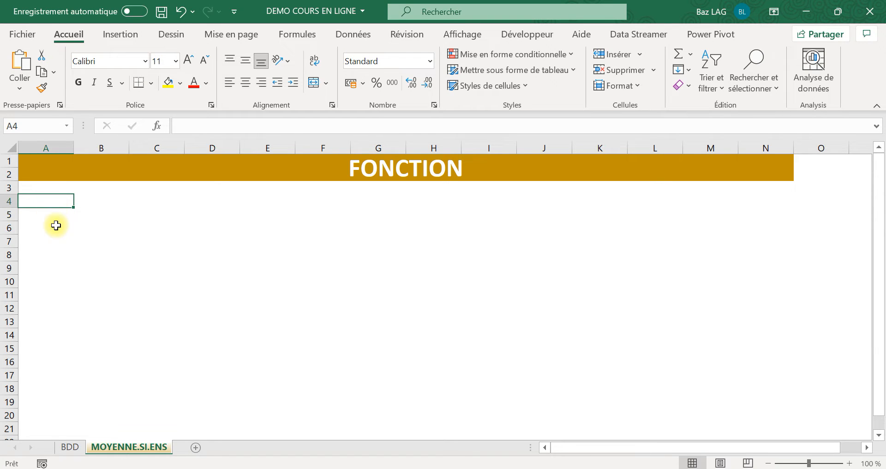
click(55, 226)
click(67, 198)
text(a)
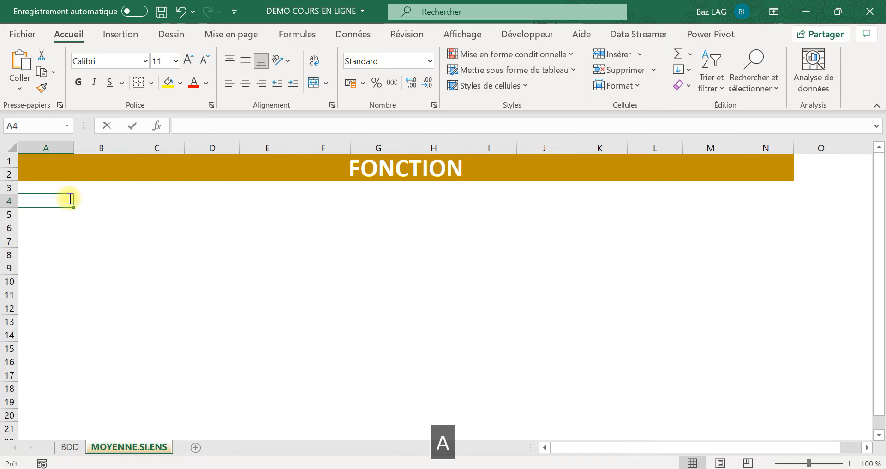
key(BackSpace)
key(Caps_Lock)
text(AR)
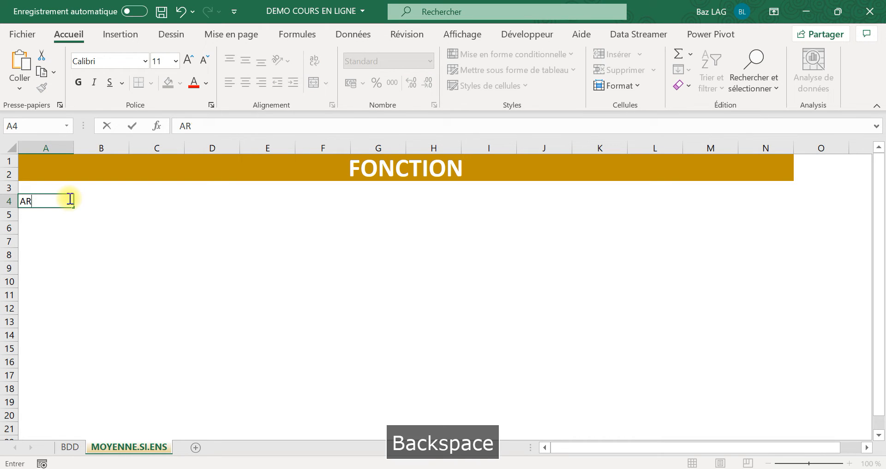
text(YRT)
key(BackSpace)
key(BackSpace)
key(BackSpace)
text(RTICLE)
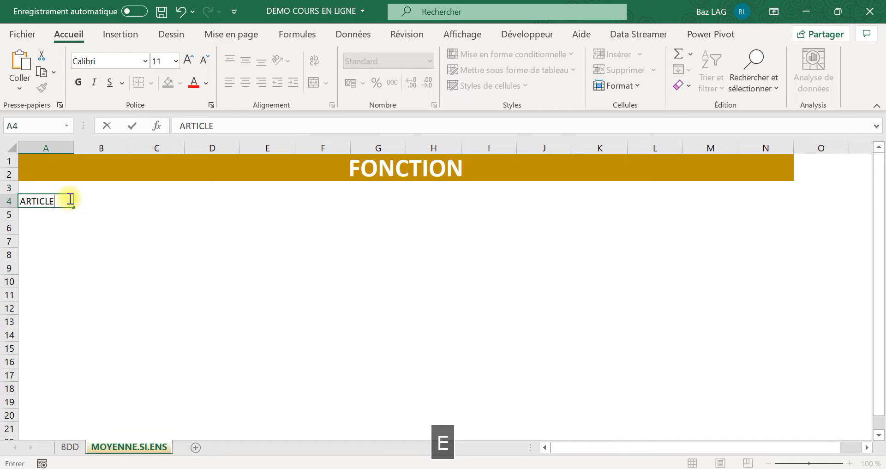
text(S)
key(Tab)
- Format the ARTICLES label in A4 as bold white text on a dark gold fill matching the title banner
click(59, 197)
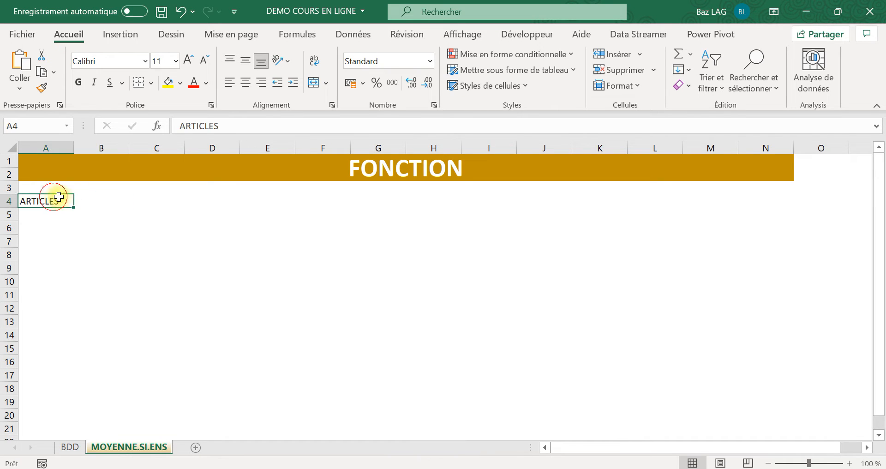
click(79, 82)
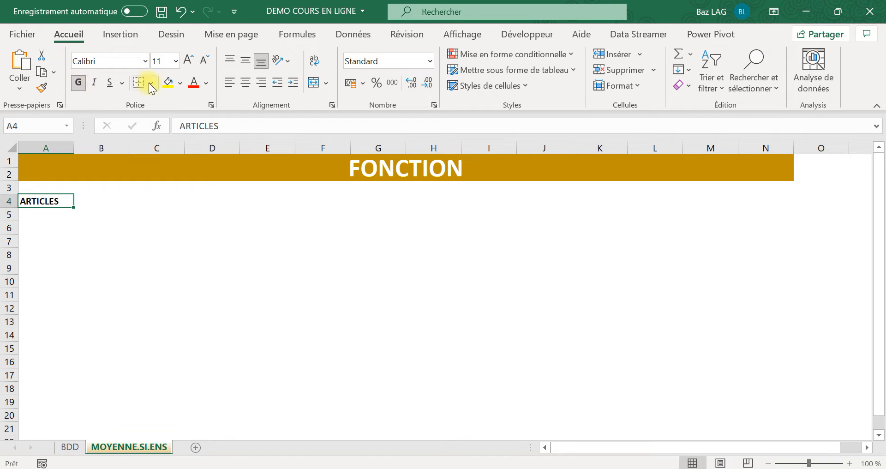
click(180, 84)
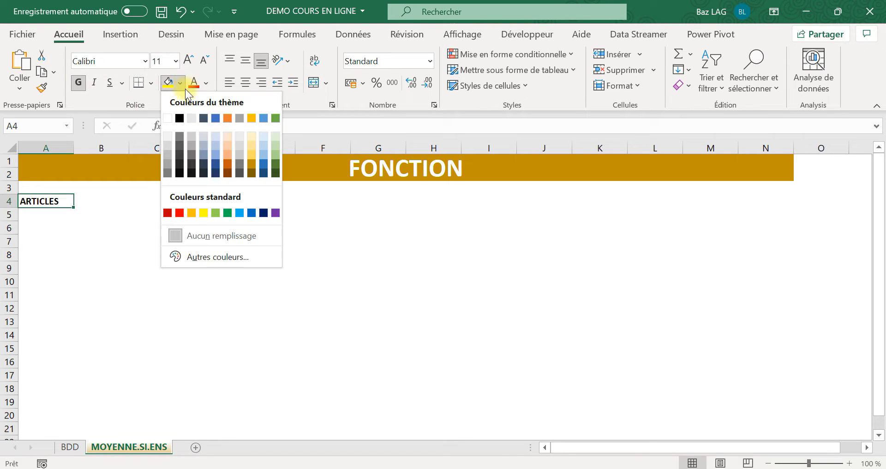
click(249, 165)
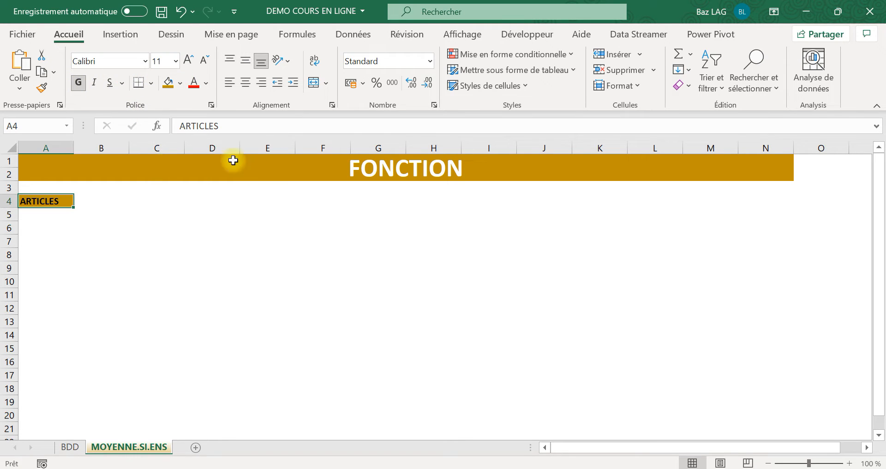
click(206, 83)
click(194, 138)
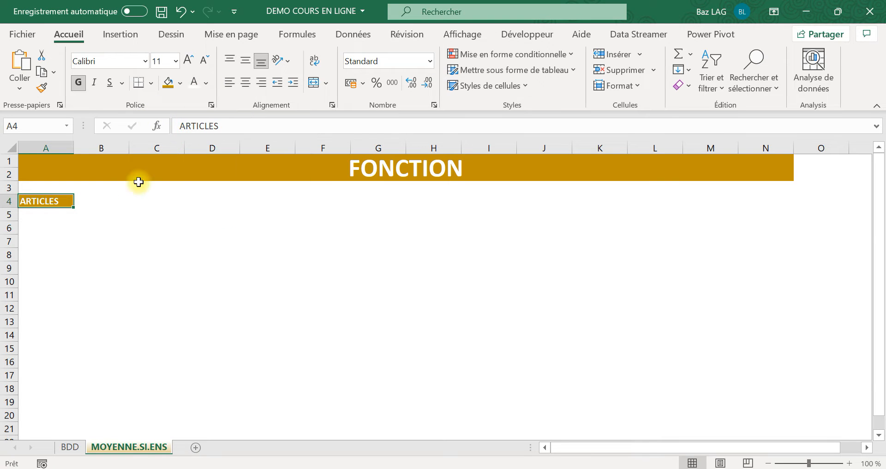
- Merge and center cells B4:C4 beside the ARTICLES label and give them a light gold fill
click(103, 205)
drag(113, 200, 150, 201)
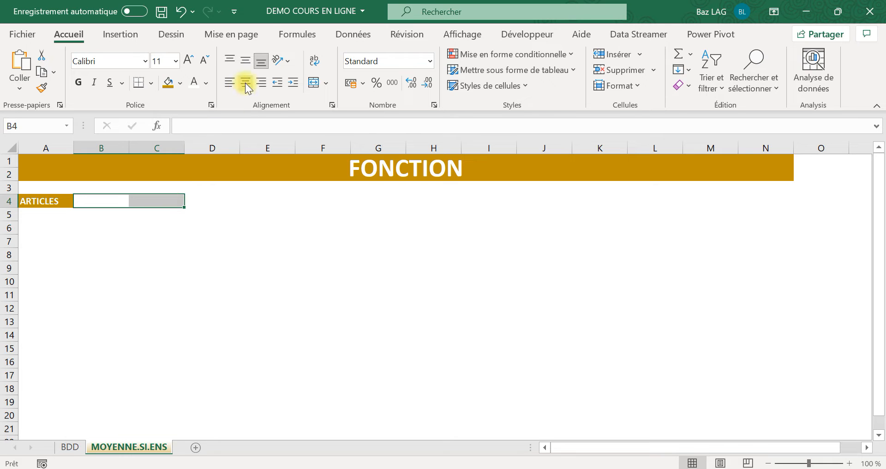
click(313, 83)
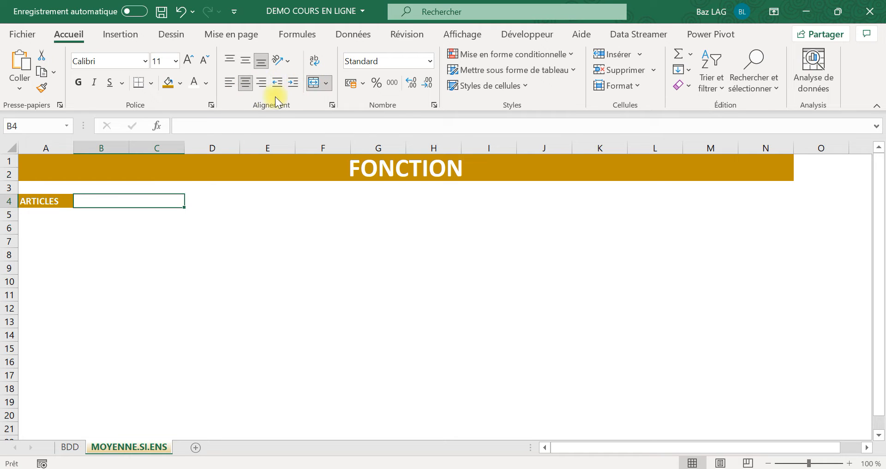
click(179, 84)
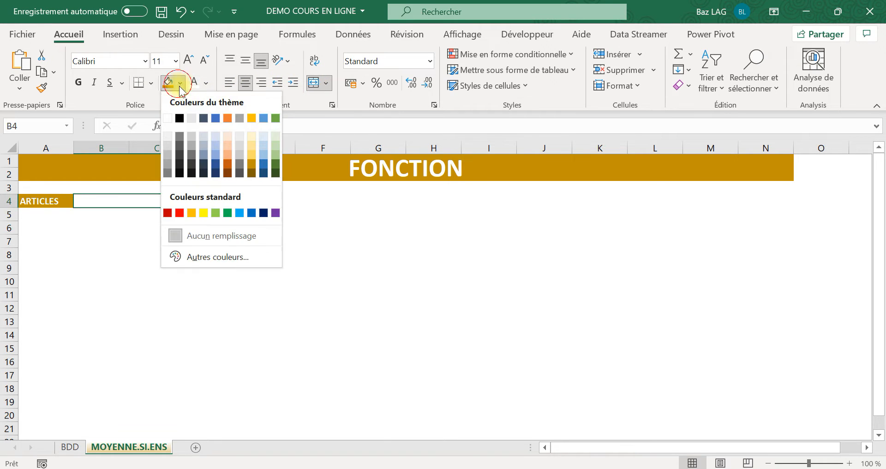
click(248, 137)
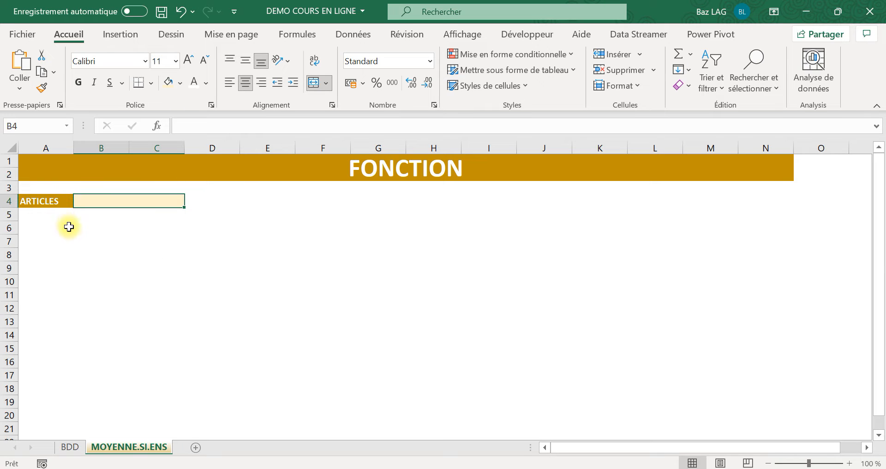
click(148, 322)
- Check the distinct items in the ARTICLES VENDUS column's filter list on the BDD sheet, leaving the data unfiltered
click(72, 448)
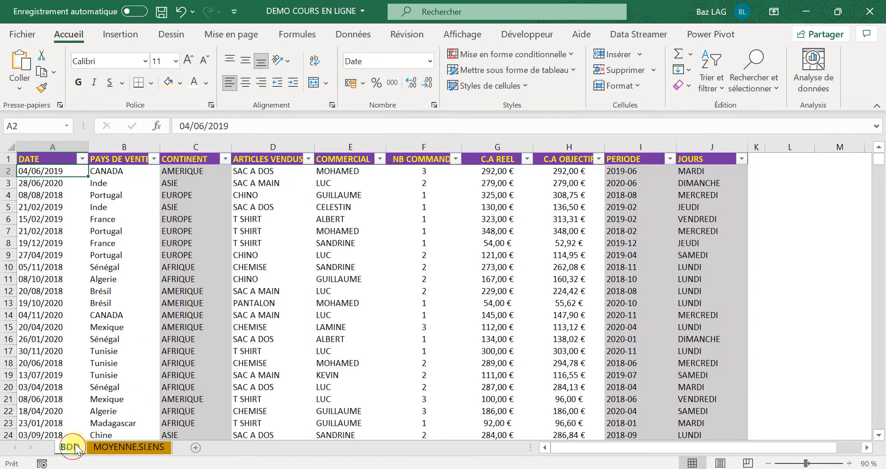
click(292, 278)
click(308, 159)
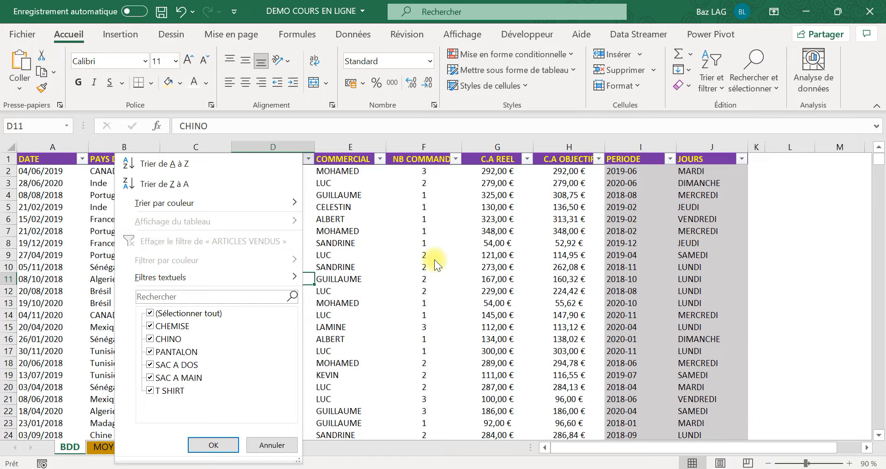
key(Escape)
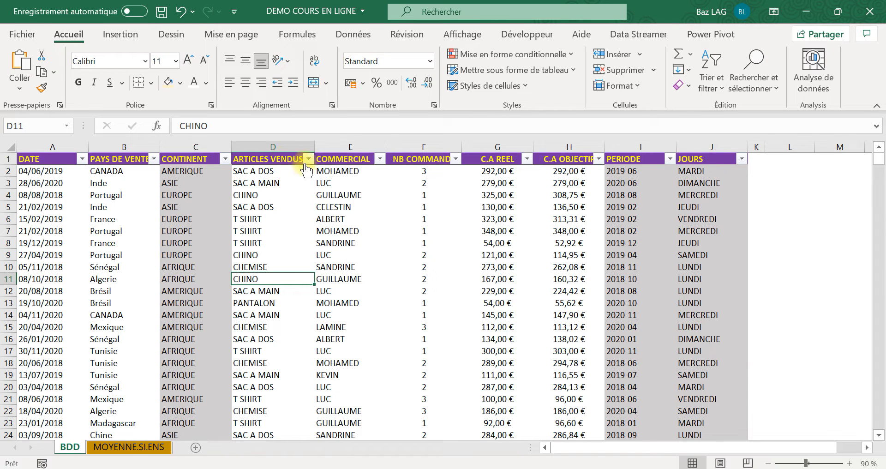
- Copy all the ARTICLES VENDUS entries below the header on the BDD sheet, from D2 to D11300
scroll(273, 206, down, 2)
scroll(273, 205, up, 2)
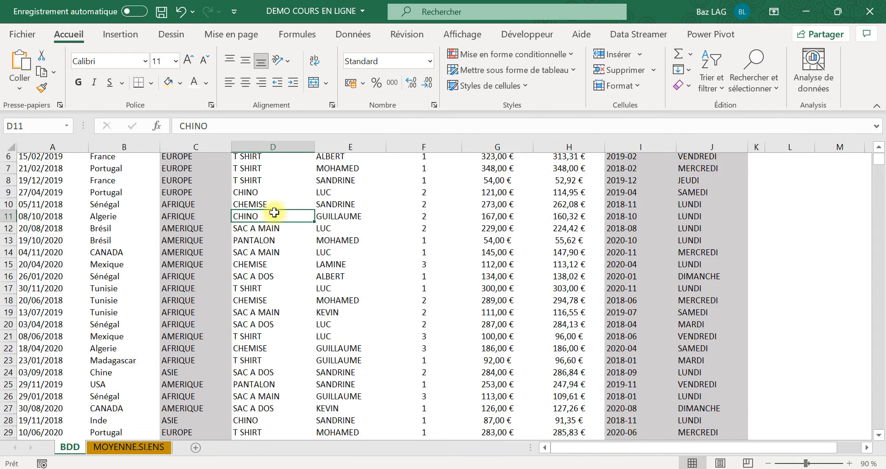
click(277, 159)
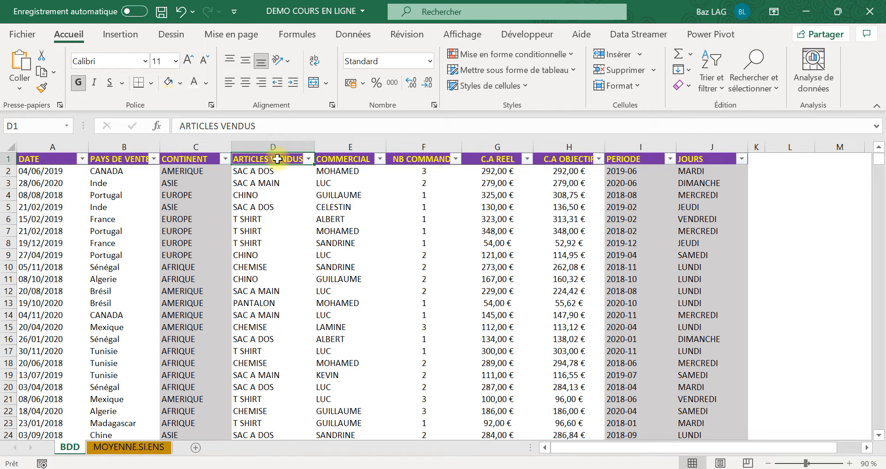
key(Up)
key(Down)
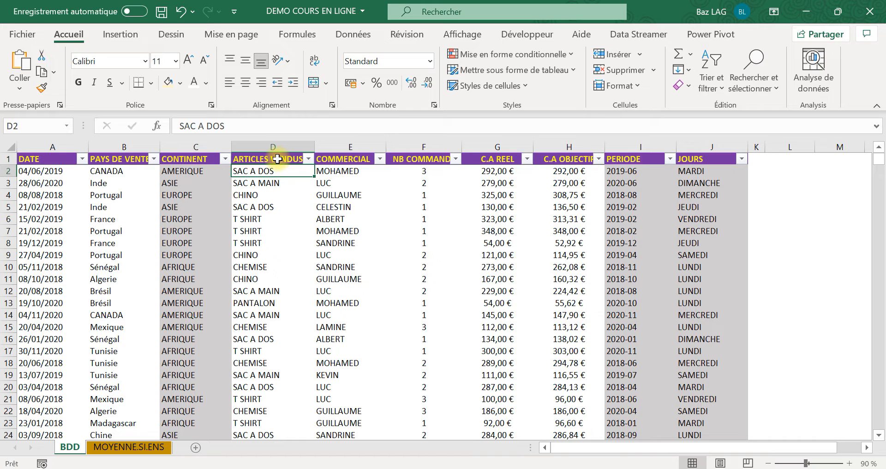
key(ctrl+shift+Down)
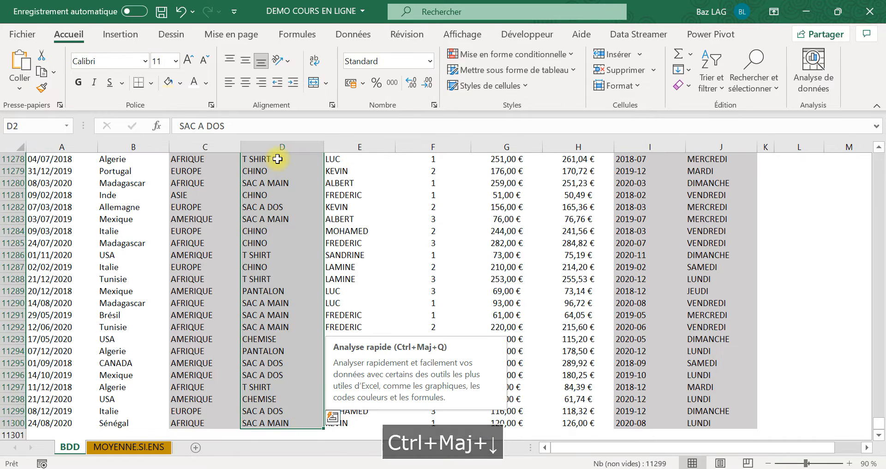
right_click(276, 159)
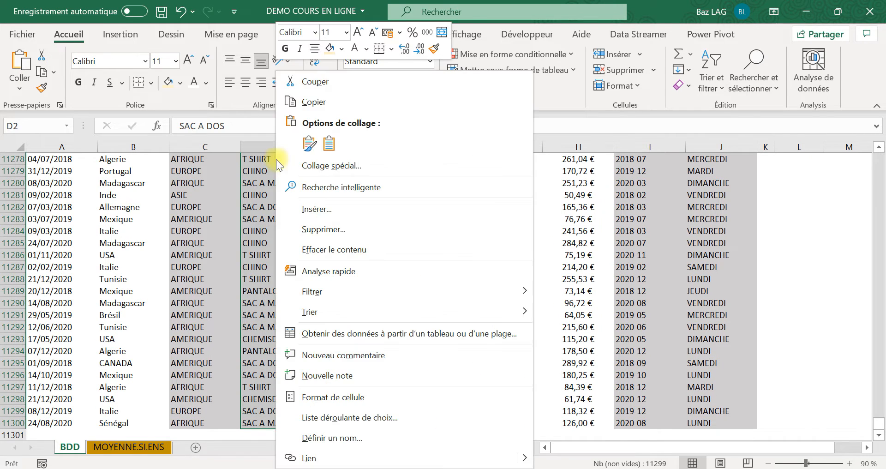
click(317, 108)
key(ctrl+BackSpace)
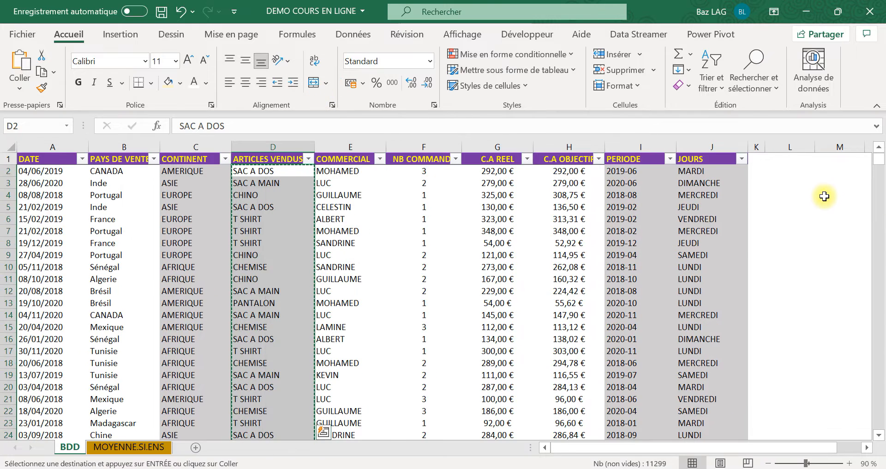
- Paste the copied article entries into the empty column M of the BDD sheet, starting at M2
click(825, 171)
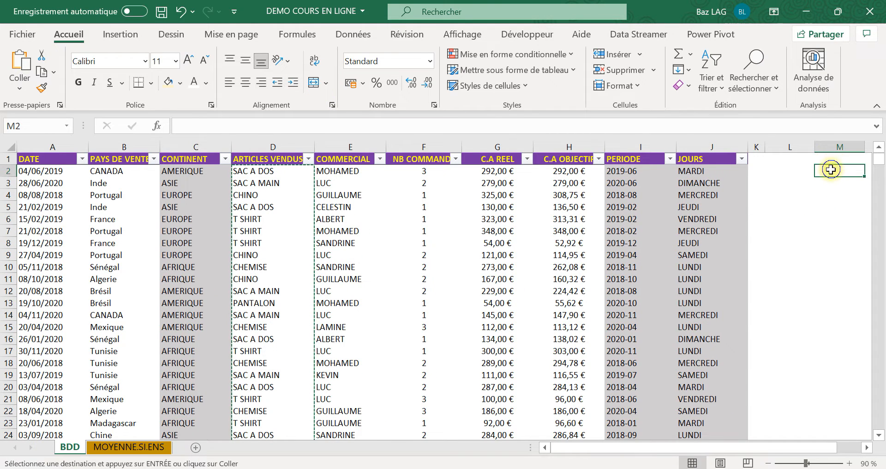
right_click(834, 167)
click(628, 144)
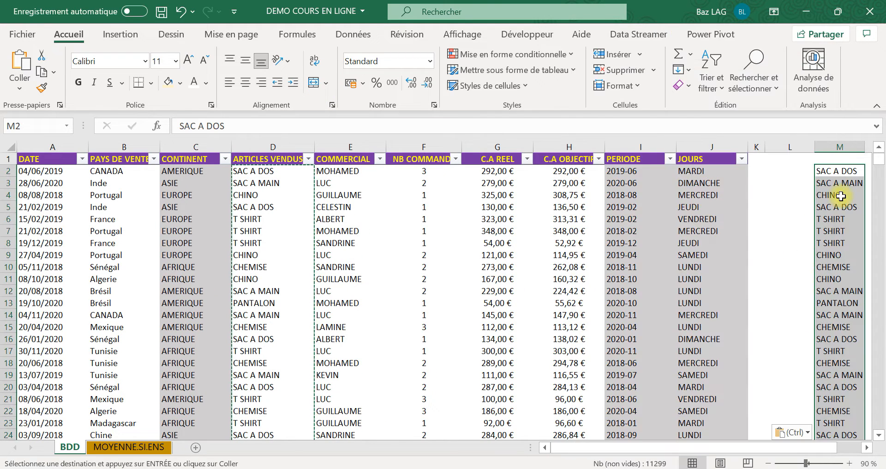
click(793, 206)
- Remove the duplicates from column M of the BDD sheet so each article is listed only once
click(840, 145)
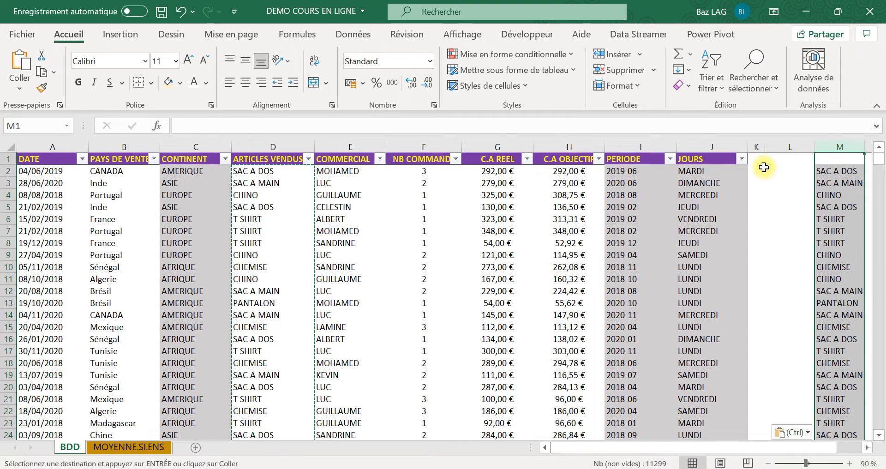
click(353, 34)
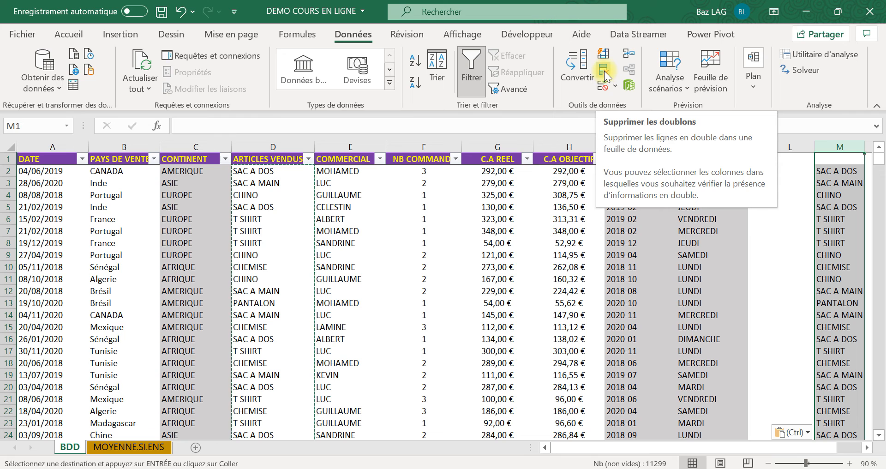
click(605, 71)
click(466, 288)
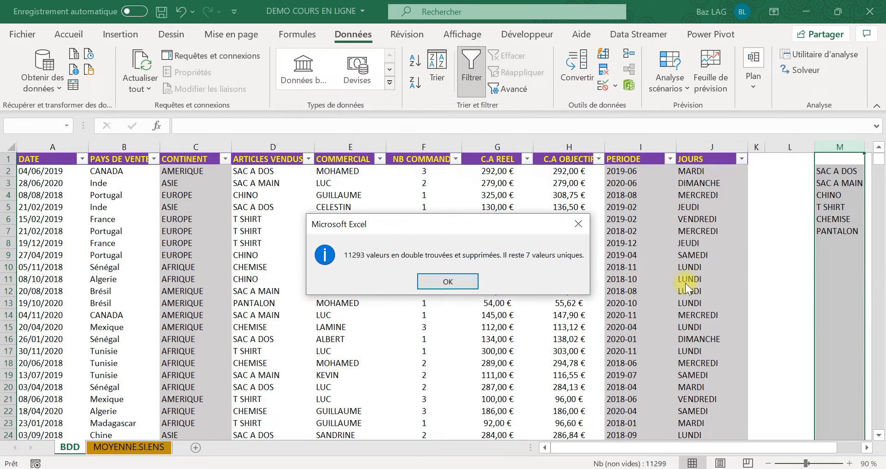
click(444, 282)
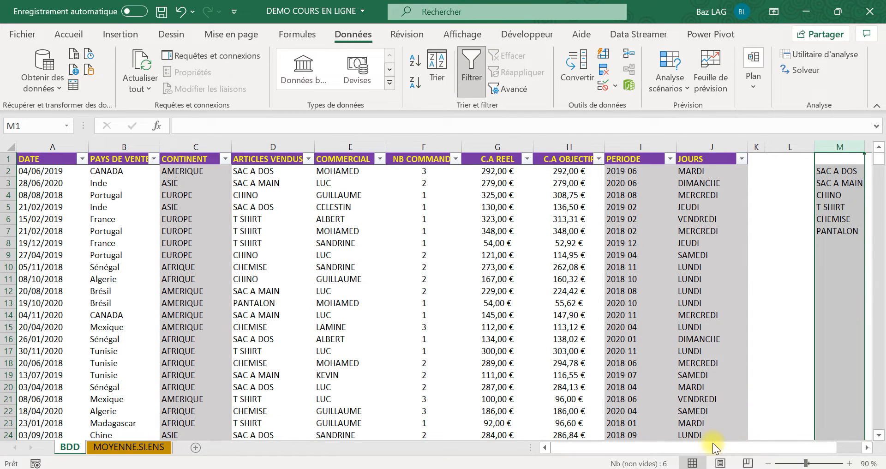
drag(713, 450, 736, 450)
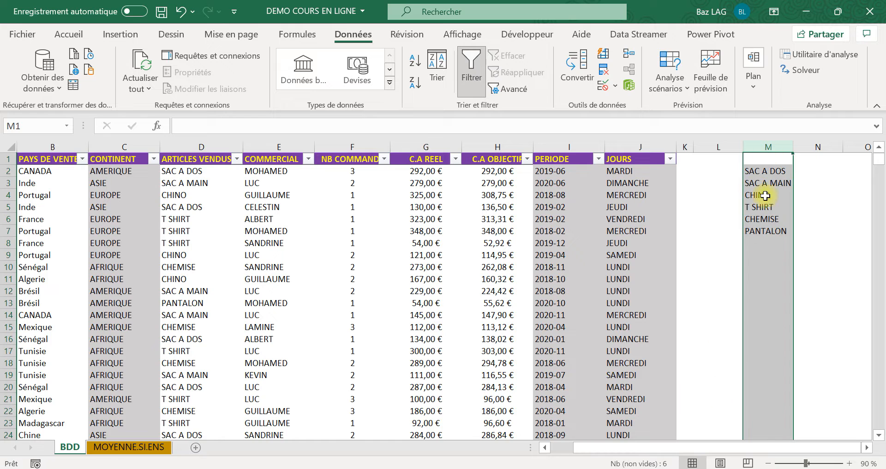
click(764, 303)
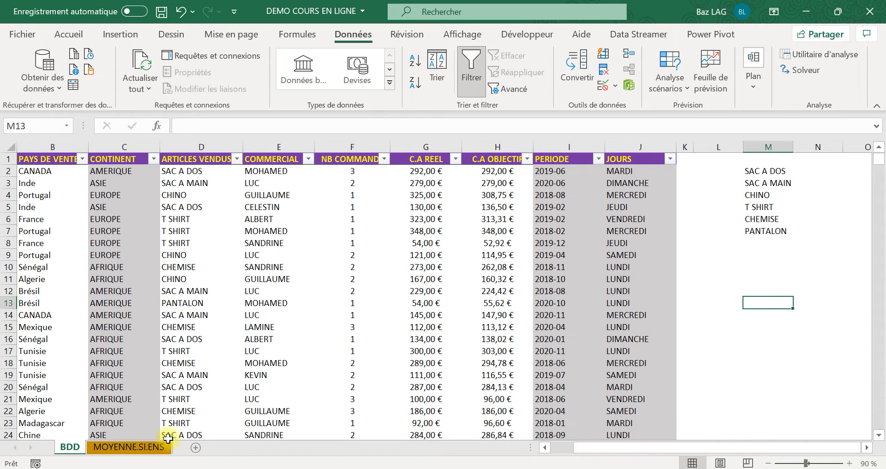
- Add list data validation to merged cell B4 on the MOYENNE.SI.ENS sheet, using BDD cells M2:M7 as the source
click(119, 447)
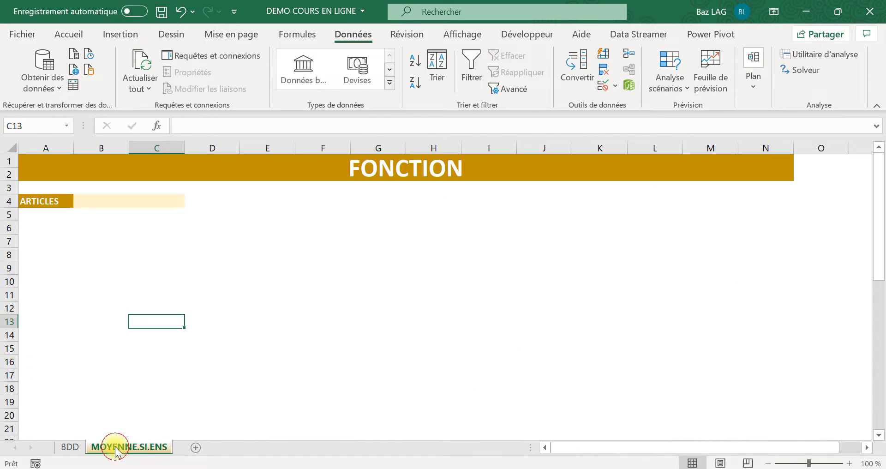
click(118, 201)
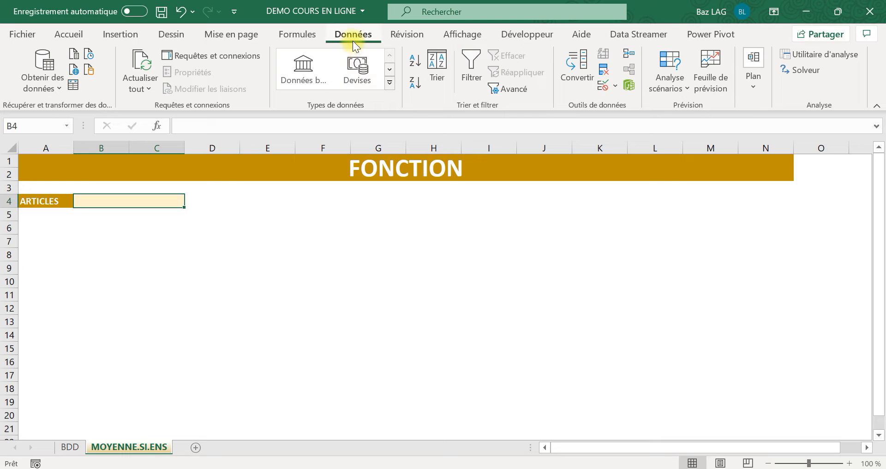
click(604, 86)
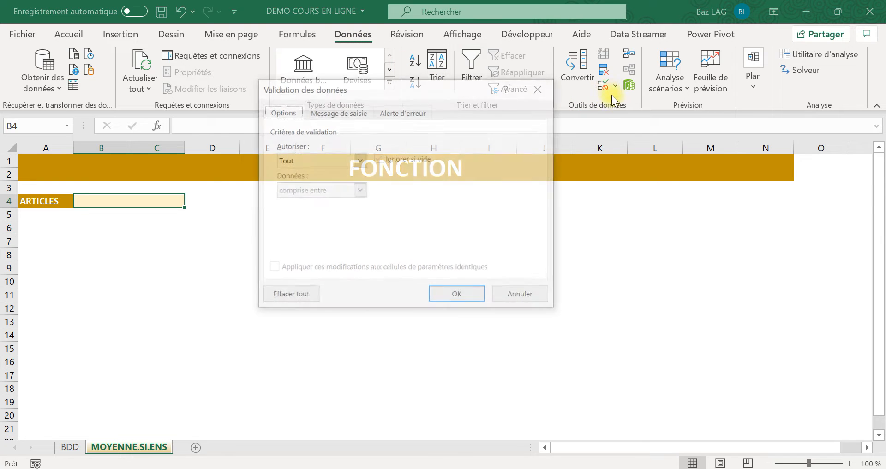
click(359, 161)
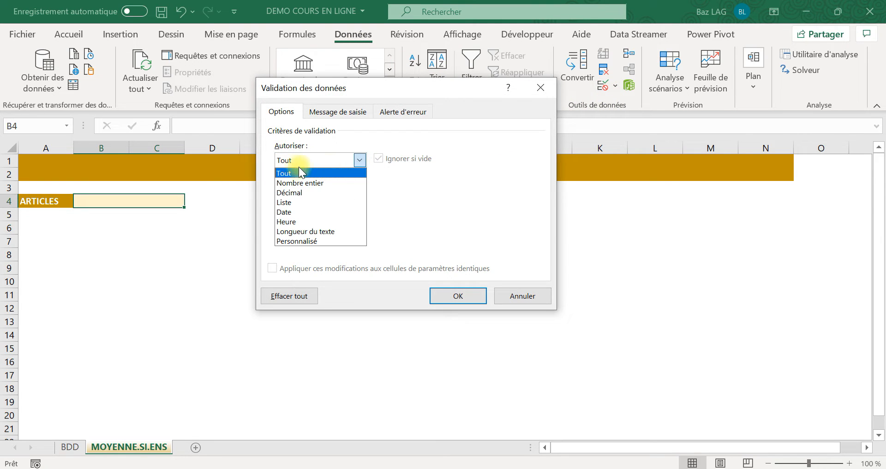
click(284, 203)
click(297, 218)
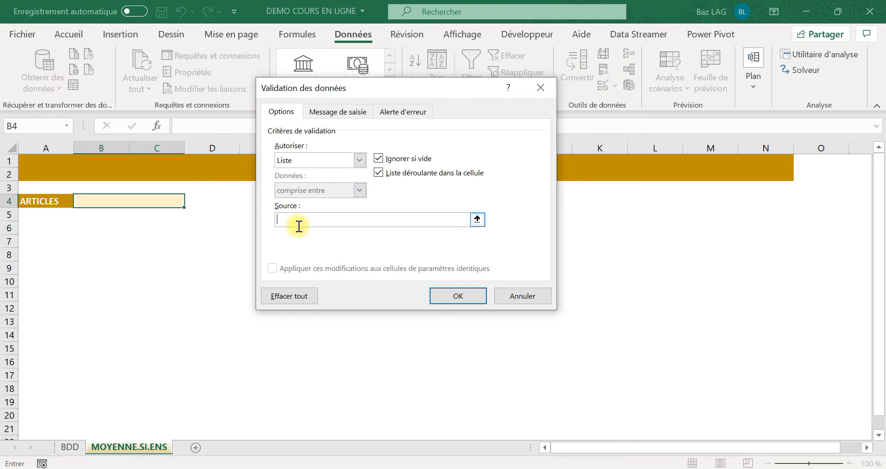
click(71, 447)
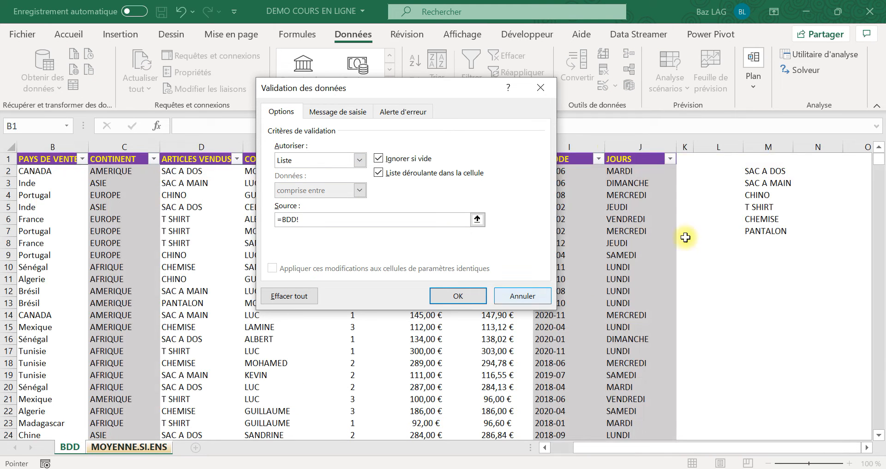
drag(757, 170, 756, 227)
click(450, 296)
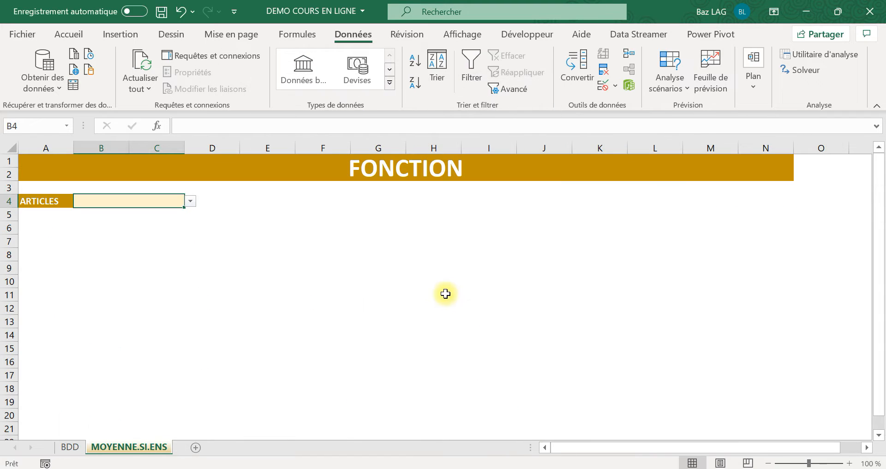
- Try SAC A MAIN in the B4 drop-down list, then narrow column B slightly and choose CHEMISE as the article
click(187, 202)
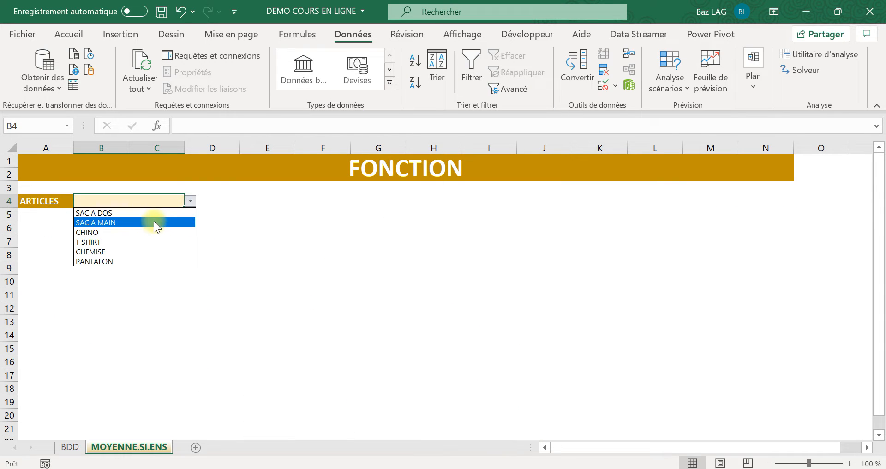
click(154, 224)
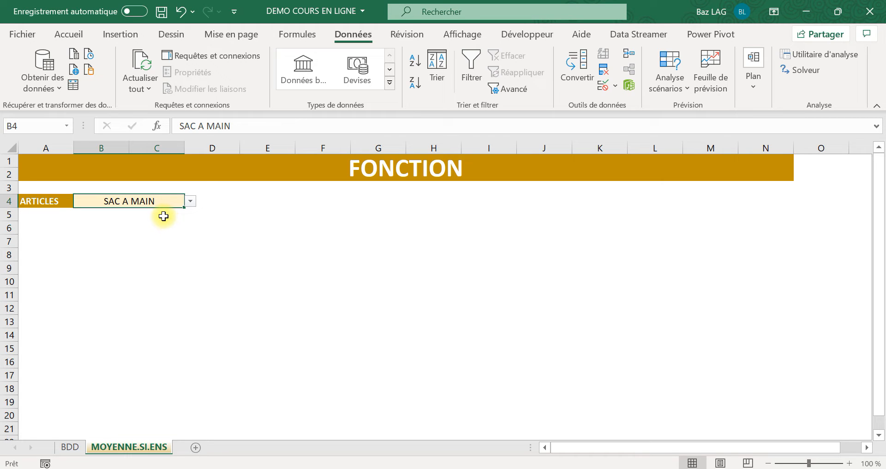
drag(129, 148, 112, 148)
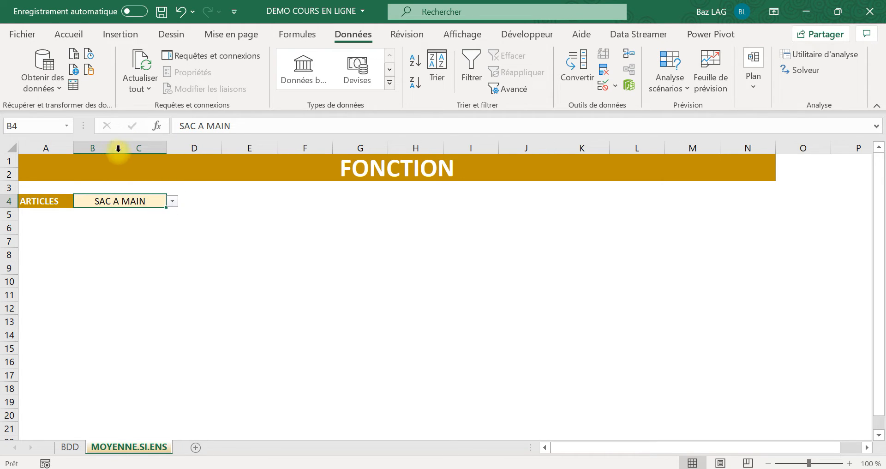
click(173, 202)
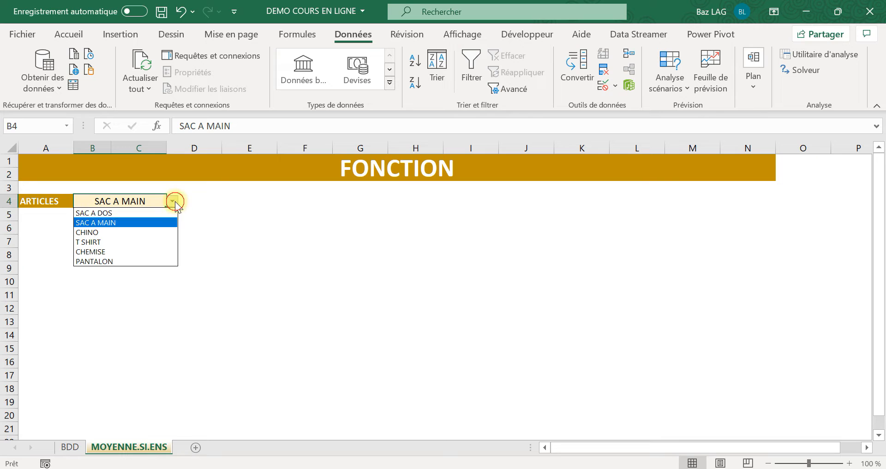
click(147, 252)
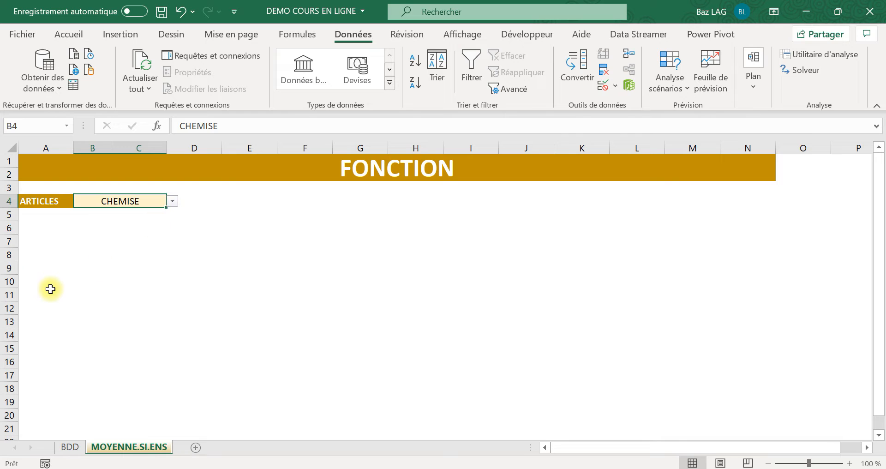
- Enter the label PERIODE in cell A8 of the MOYENNE.SI.ENS sheet
click(46, 270)
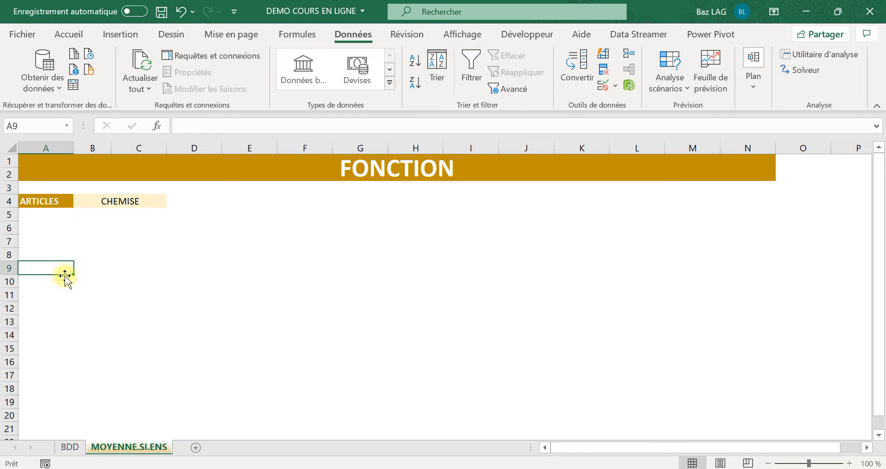
click(63, 253)
text(P)
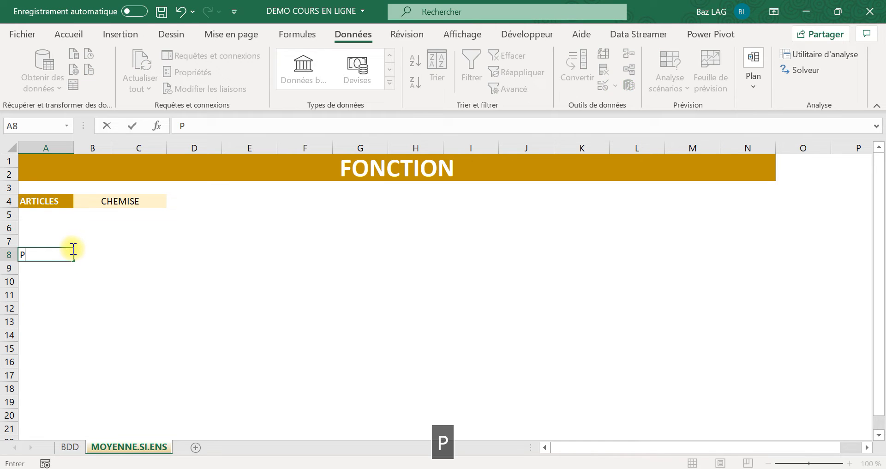
text(ERIODE)
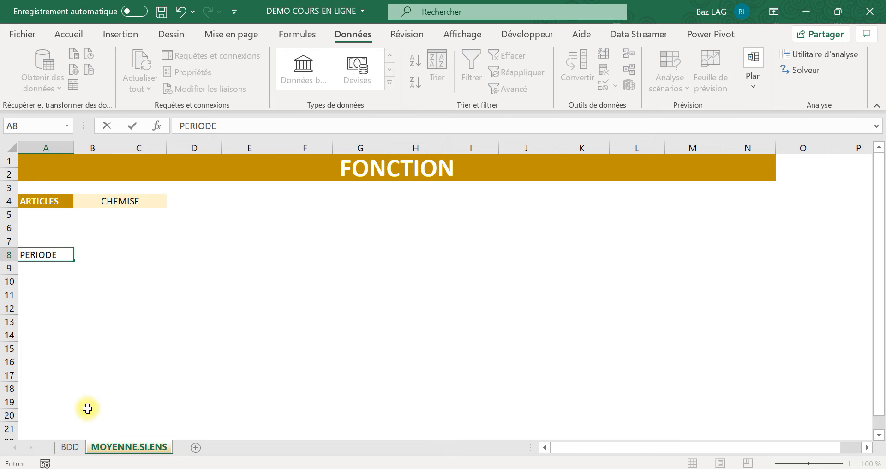
- Copy all the PERIODE values below the header on the BDD sheet, from I2 to I11300
click(70, 447)
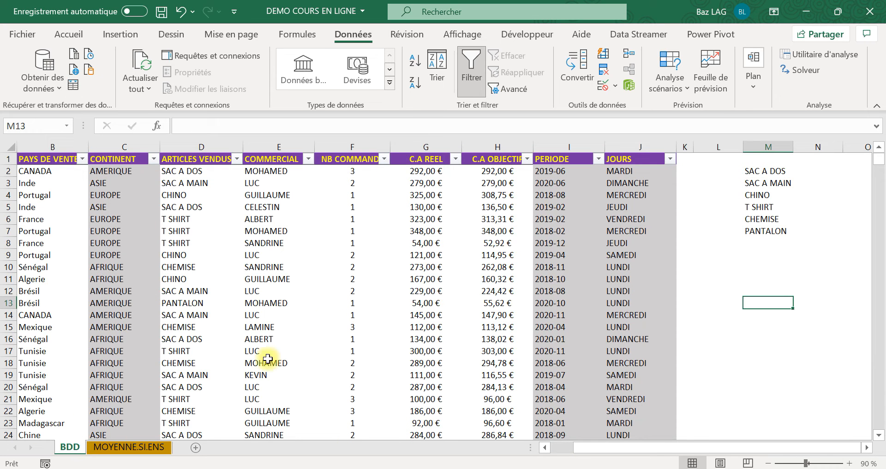
click(544, 157)
key(Down)
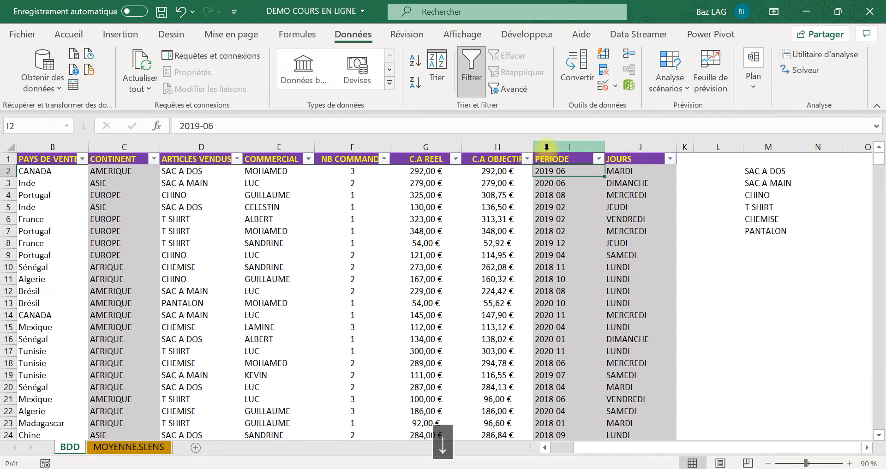
key(ctrl+shift+Down)
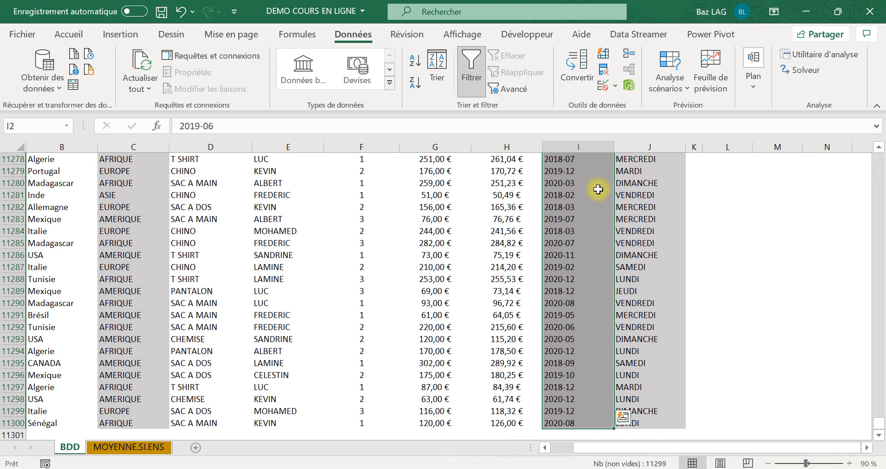
right_click(598, 189)
click(599, 100)
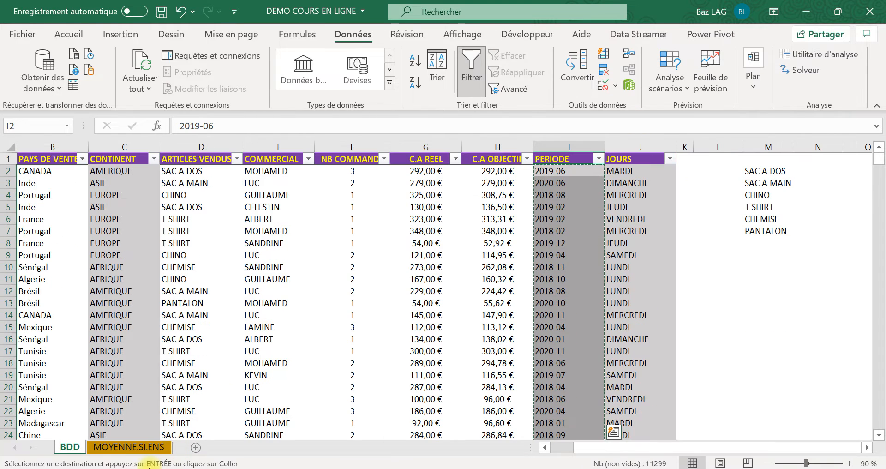
- Paste the copied PERIODE data as values into the MOYENNE.SI.ENS sheet, starting at cell A9 below the PERIODE label
click(134, 446)
click(50, 267)
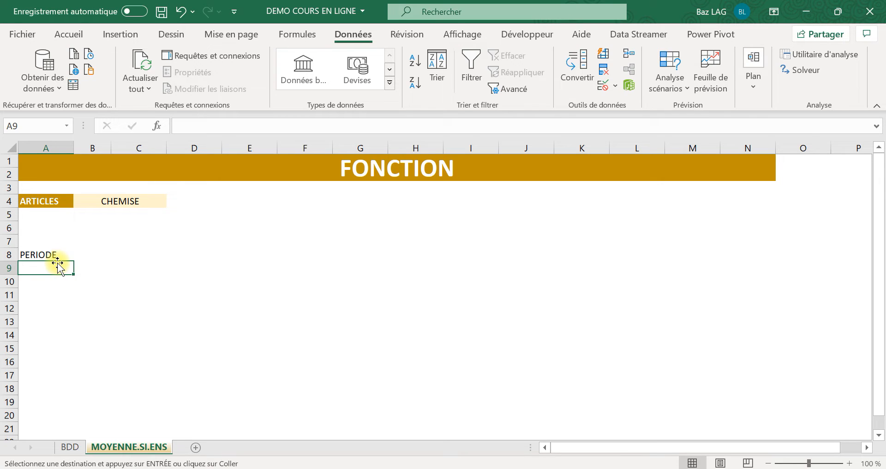
right_click(59, 268)
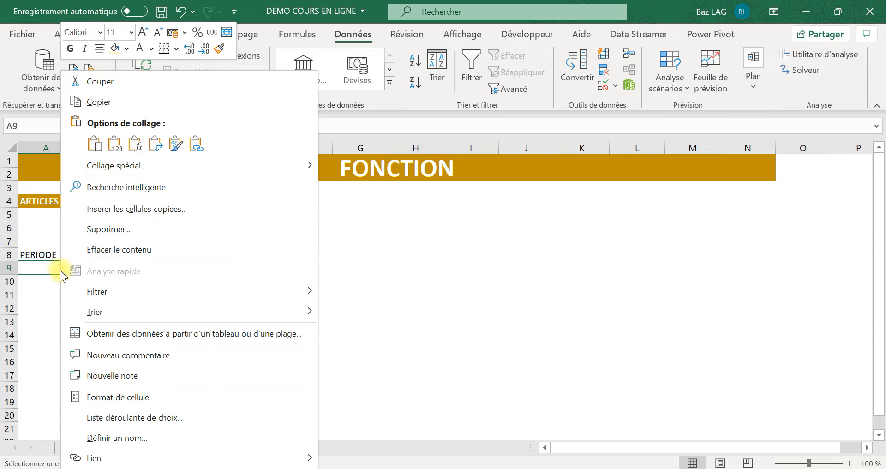
click(112, 143)
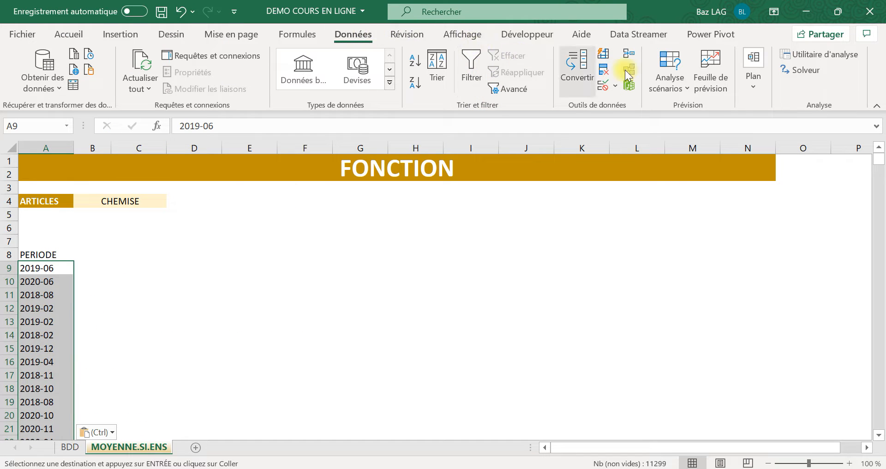
- Remove the duplicates from the pasted periods in column A, treating the data as having no header, and check the remaining list
click(609, 70)
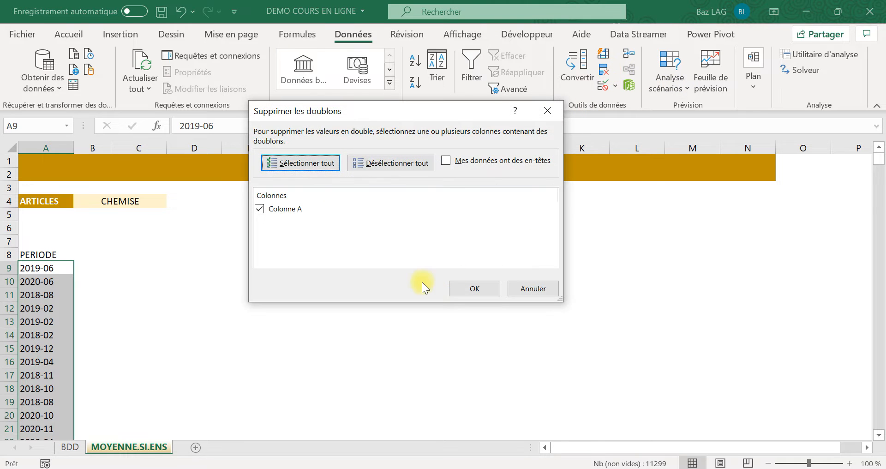
click(479, 286)
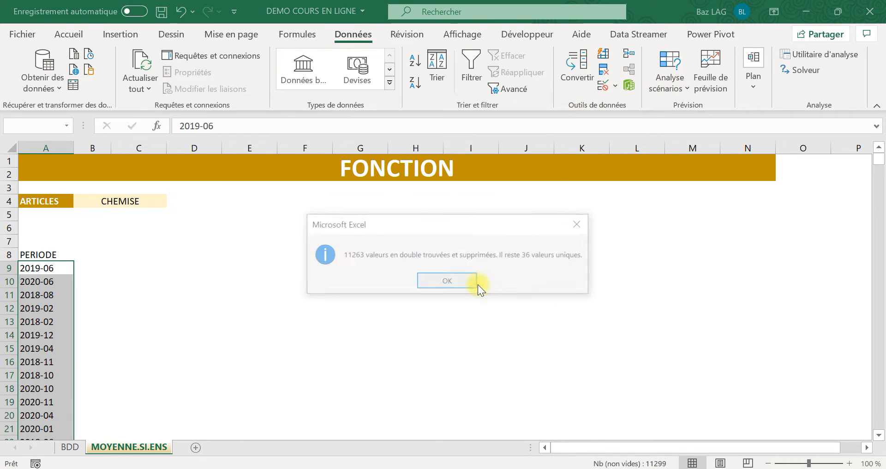
click(430, 281)
scroll(54, 367, down, 12)
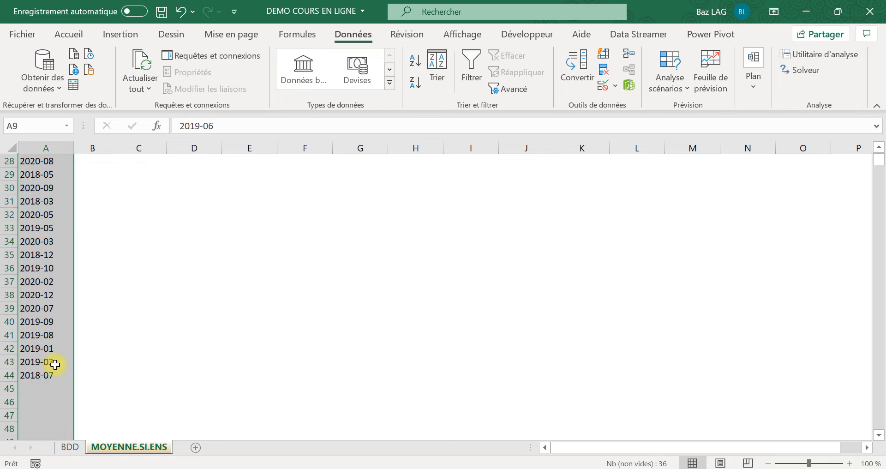
scroll(55, 367, up, 12)
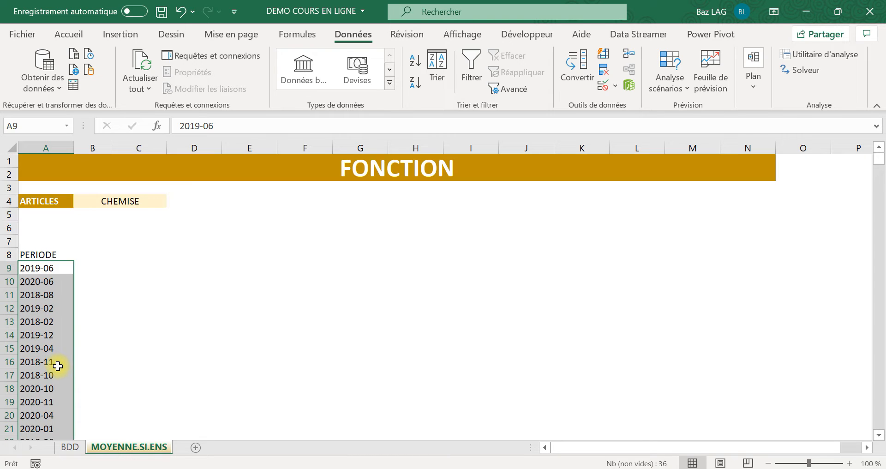
scroll(61, 371, down, 3)
scroll(61, 372, down, 6)
scroll(62, 369, up, 9)
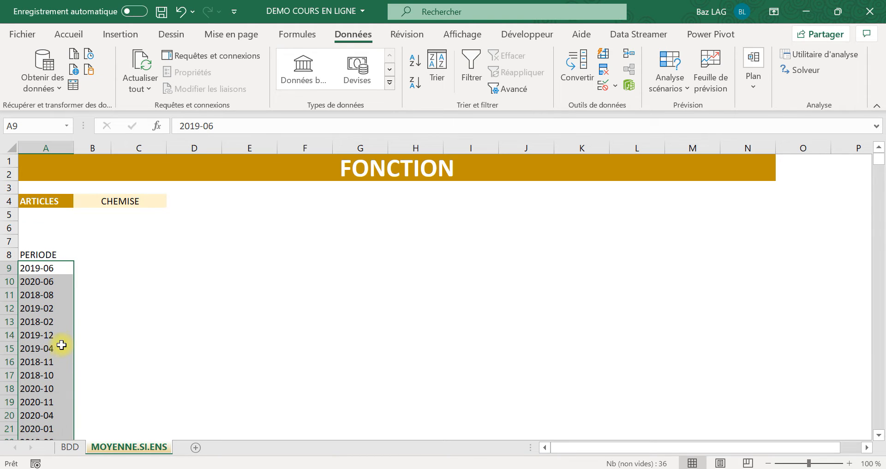
- Add a filter to the PERIODE header in A8, sort the periods from A to Z, and clear the filter's sort state
click(45, 253)
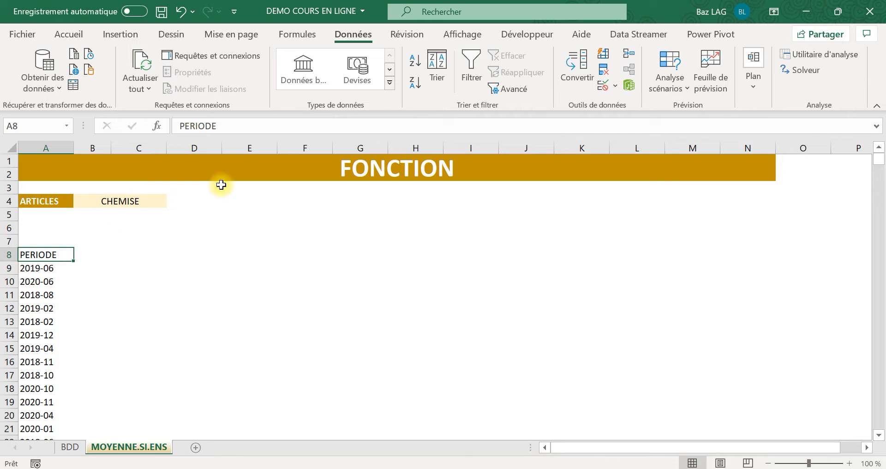
click(472, 65)
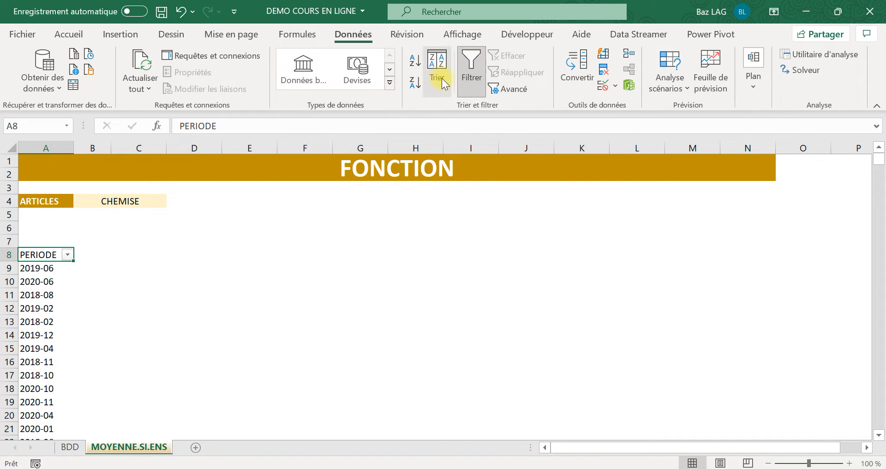
click(68, 257)
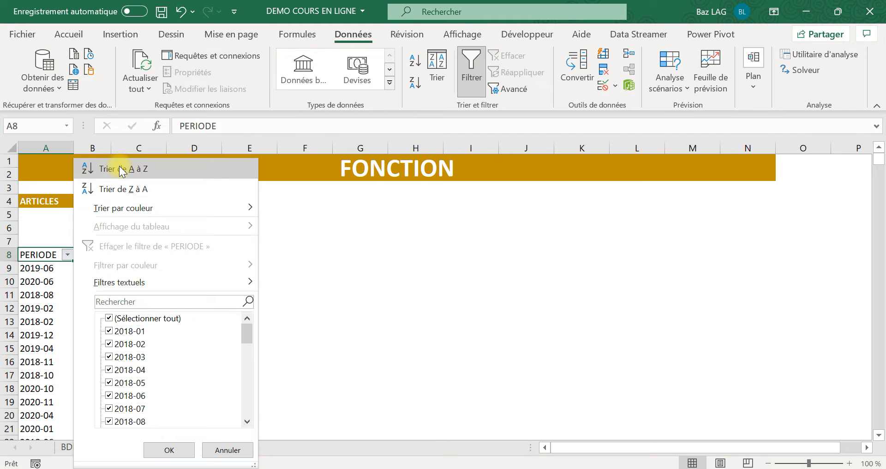
click(120, 168)
click(35, 283)
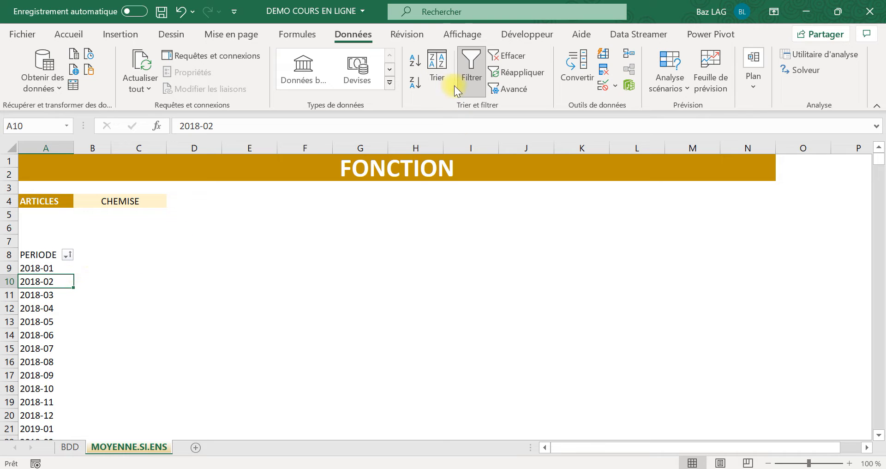
click(507, 59)
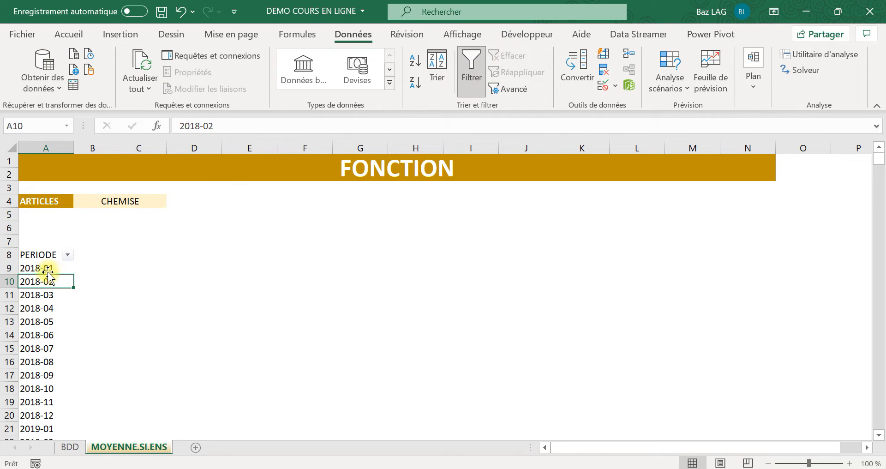
click(44, 307)
click(92, 254)
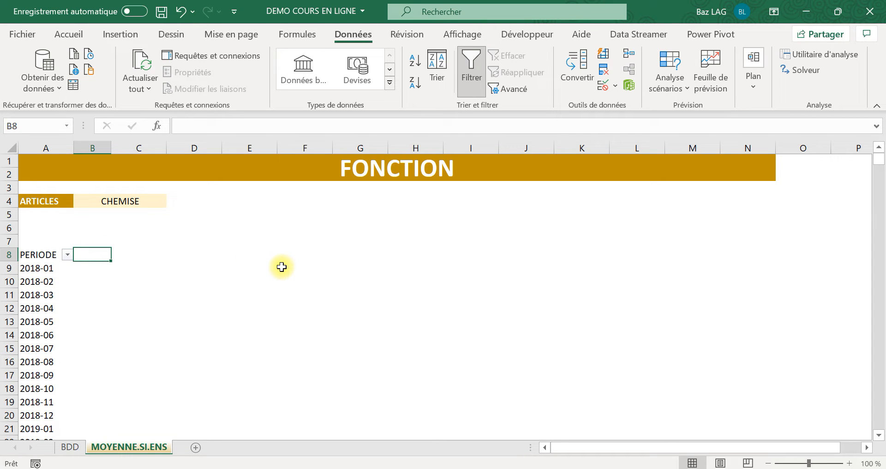
- Copy all the CONTINENT values below the header on the BDD sheet, from C2 to C11300
click(72, 448)
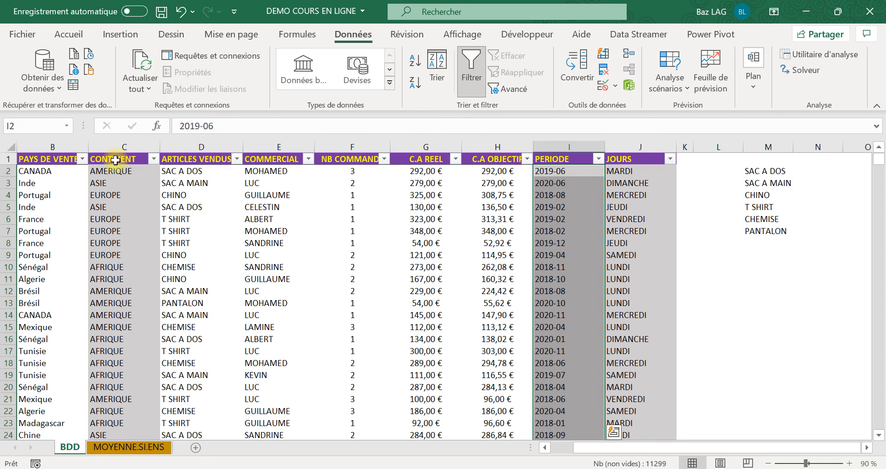
click(118, 160)
key(Down)
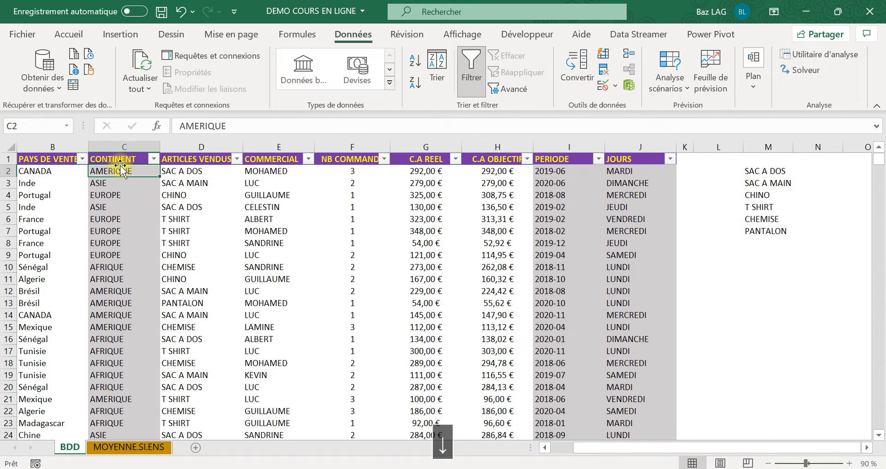
key(shift+Page_Down)
key(ctrl+Up)
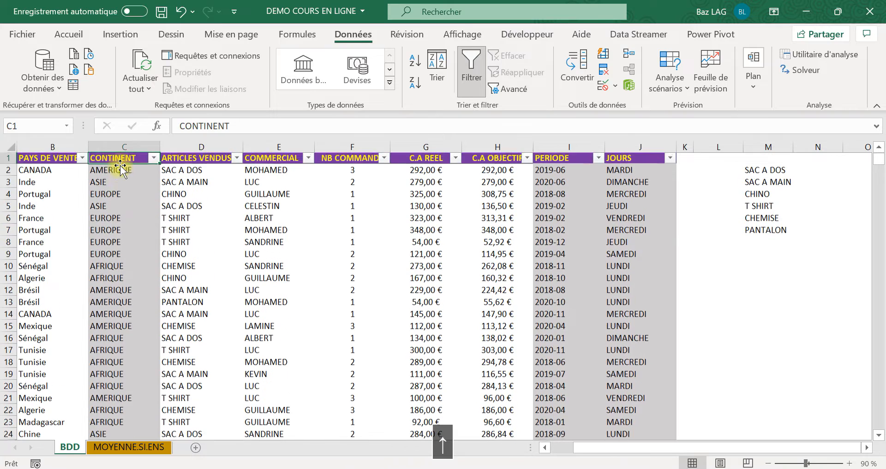
key(Down)
key(ctrl+shift+Down)
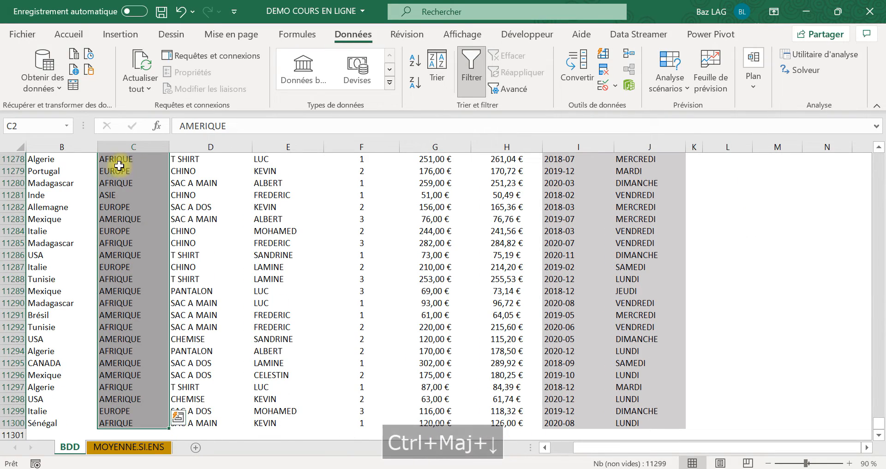
right_click(145, 174)
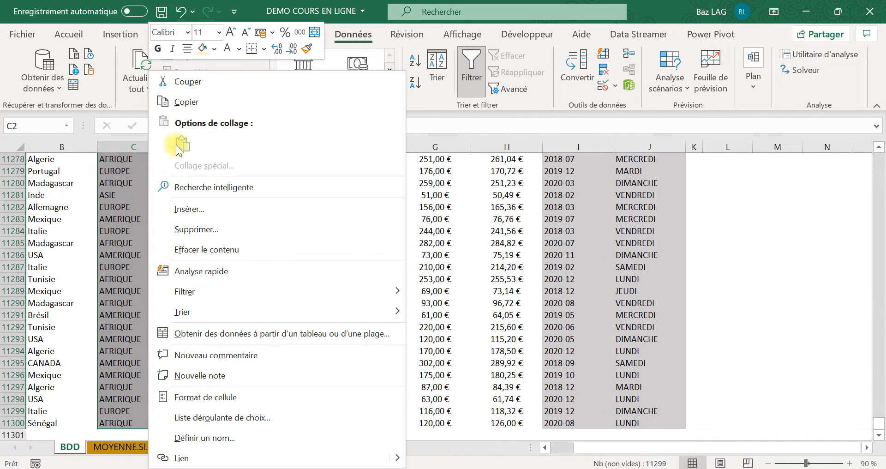
click(214, 103)
- Paste the copied continents as values into the BDD sheet starting at cell N2, beside the article list
key(ctrl+BackSpace)
click(820, 168)
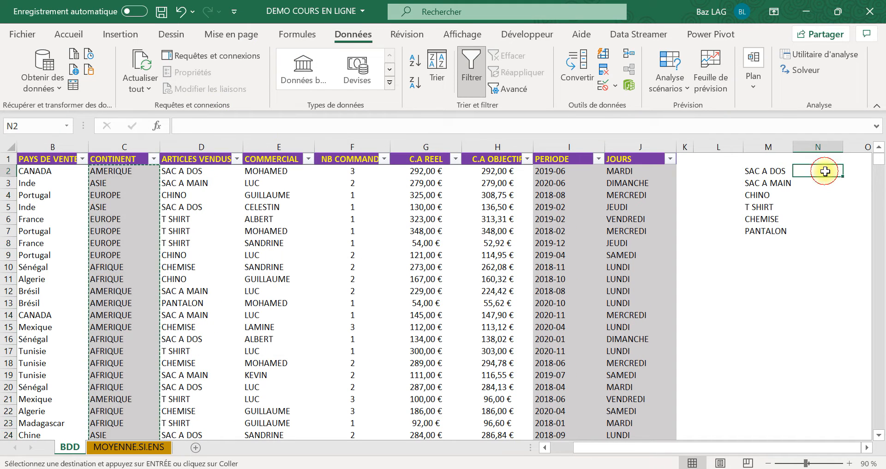
right_click(820, 169)
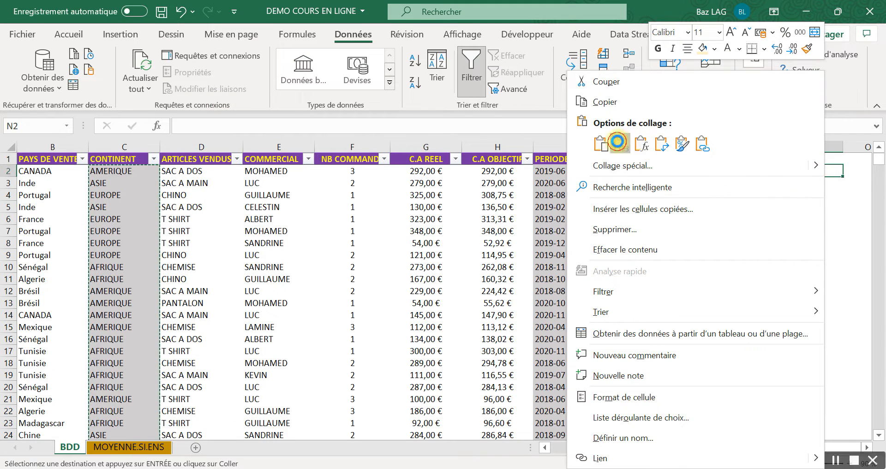
click(641, 146)
- Remove the duplicate continents from column N of the BDD sheet, continuing with the current selection only
click(814, 144)
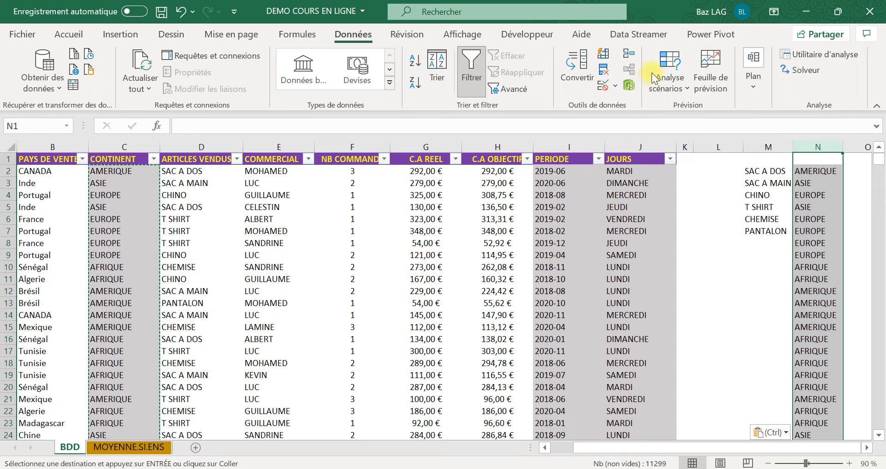
click(603, 69)
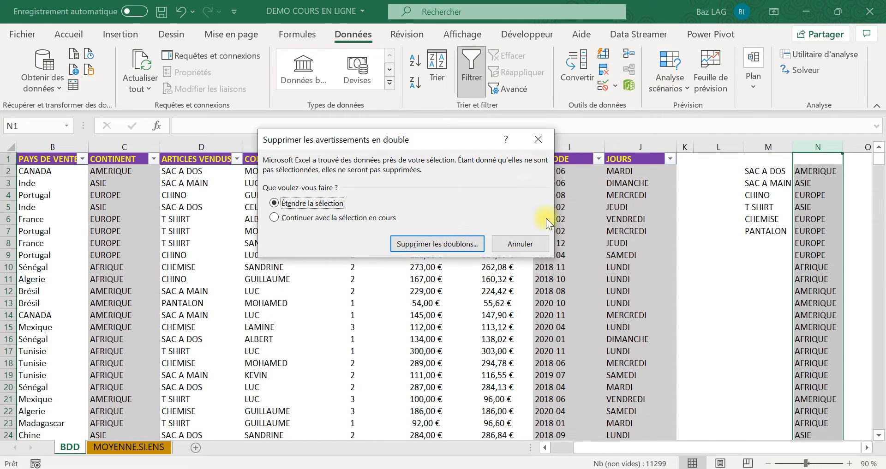
click(368, 218)
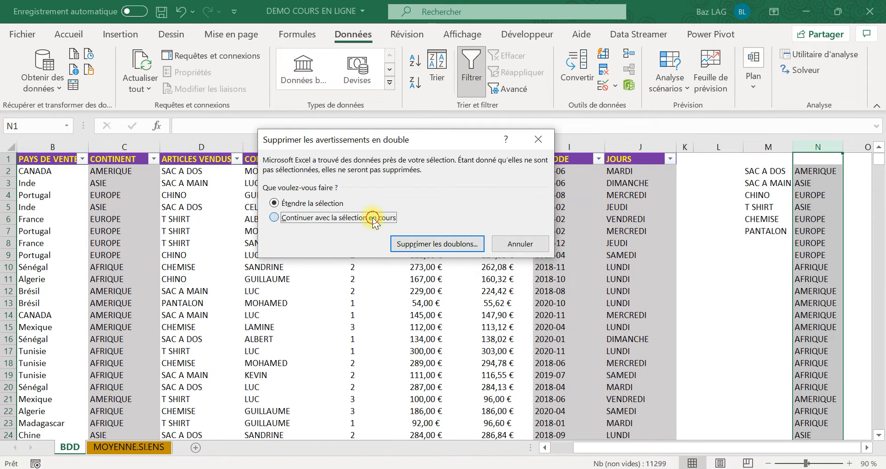
click(414, 244)
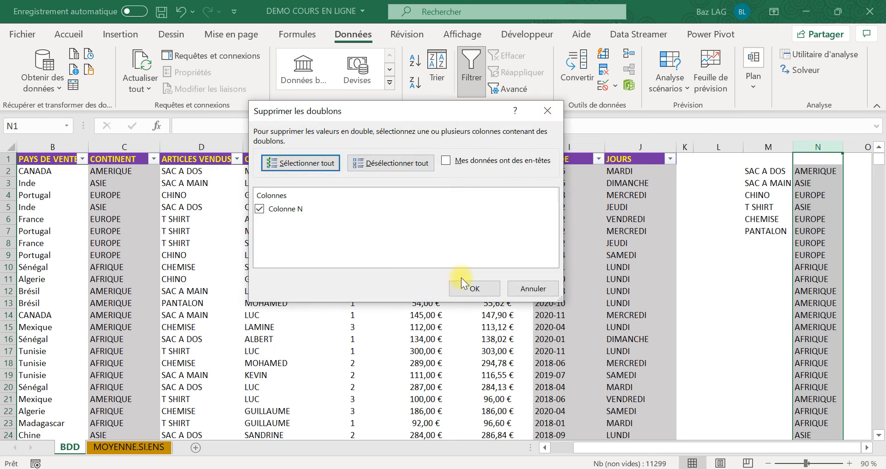
click(466, 286)
click(451, 281)
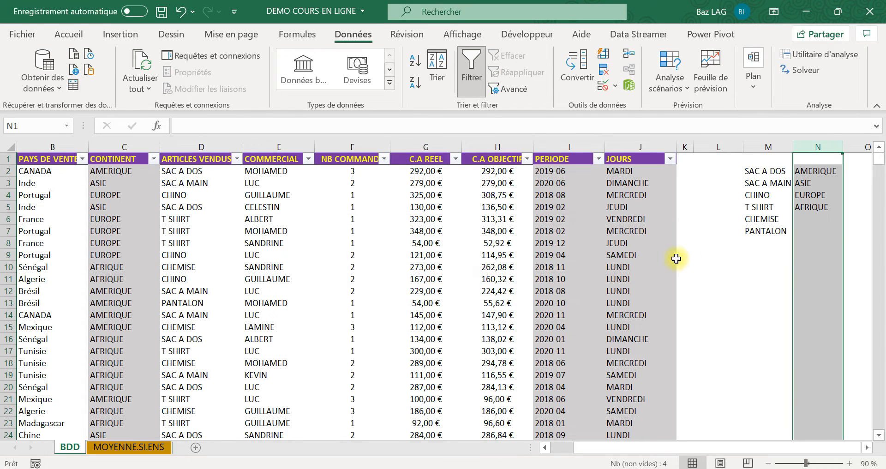
click(789, 267)
click(139, 445)
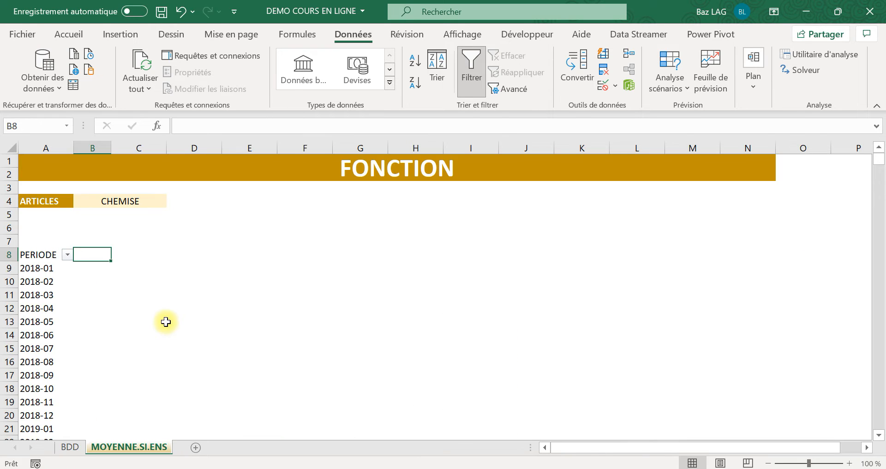
click(161, 318)
click(92, 255)
drag(92, 255, 285, 253)
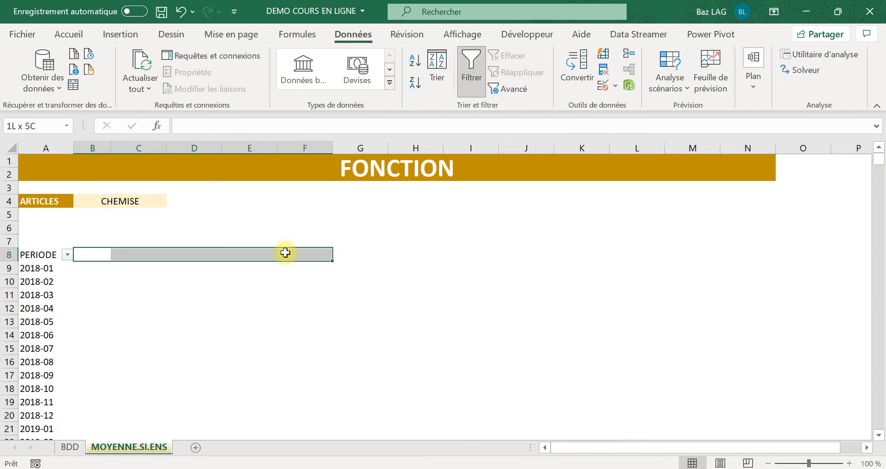
- Copy the unique continent names in N2:N5 on the BDD sheet
click(72, 447)
click(809, 240)
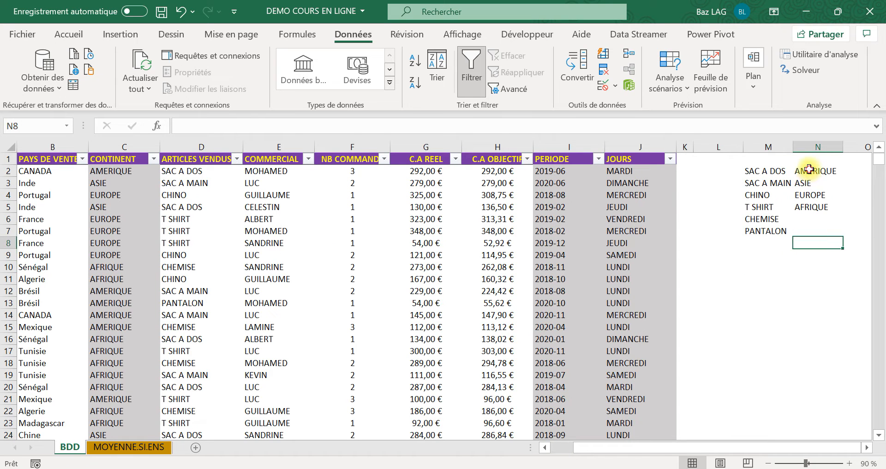
click(809, 169)
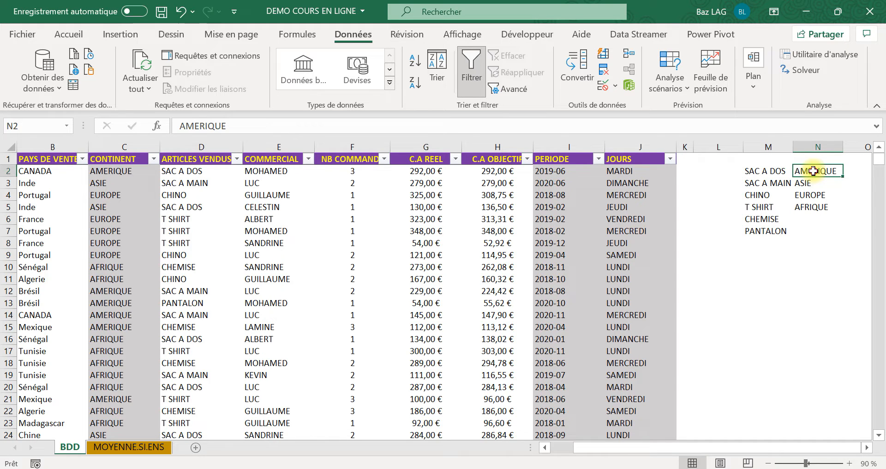
drag(813, 171, 819, 210)
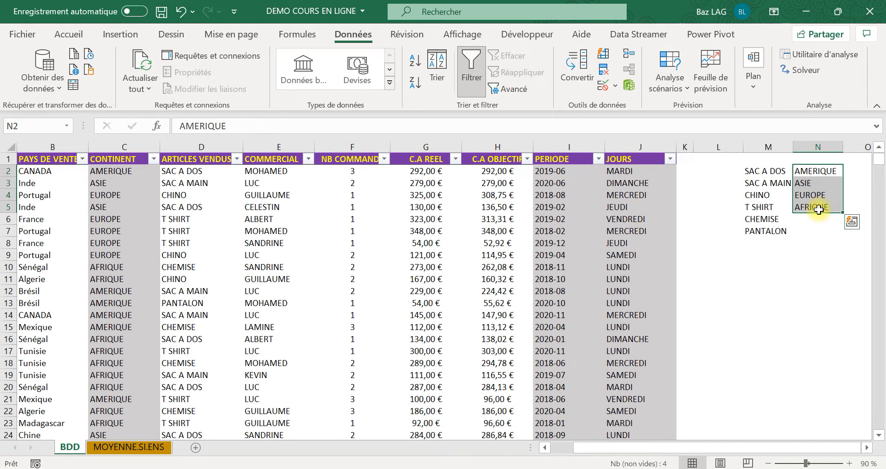
right_click(810, 172)
click(586, 80)
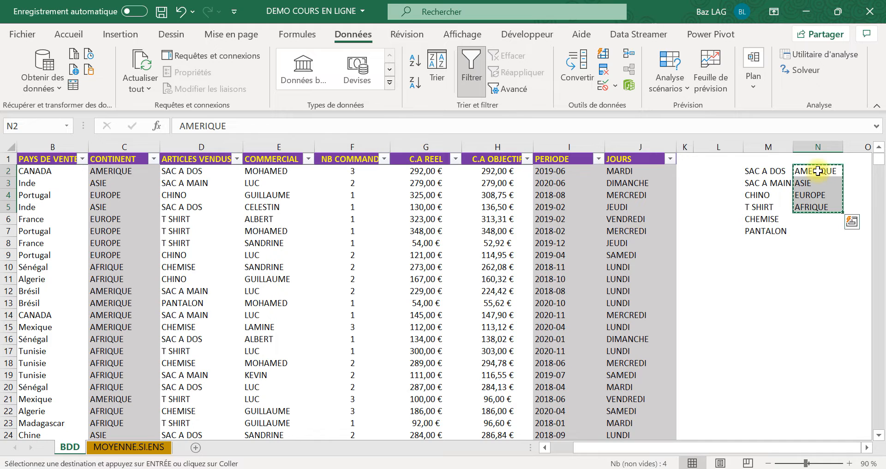
- Try to paste the copied continent names at cell B8 of the MOYENNE.SI.ENS sheet, beside the PERIODE header
click(126, 450)
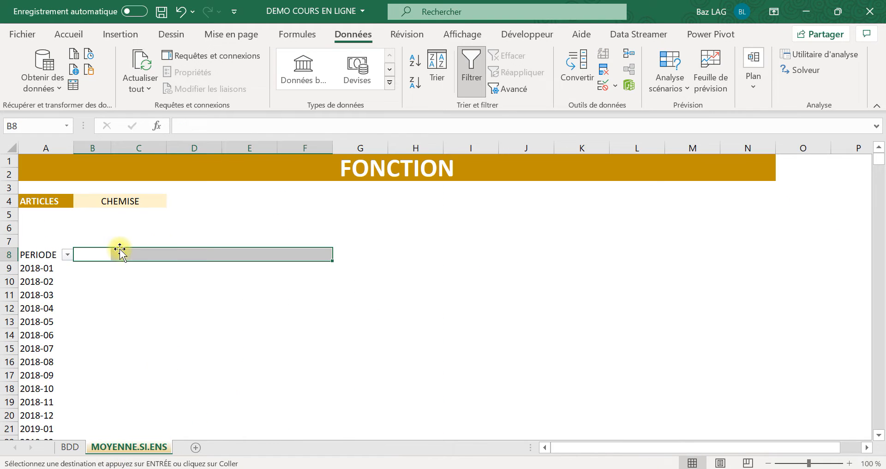
click(98, 256)
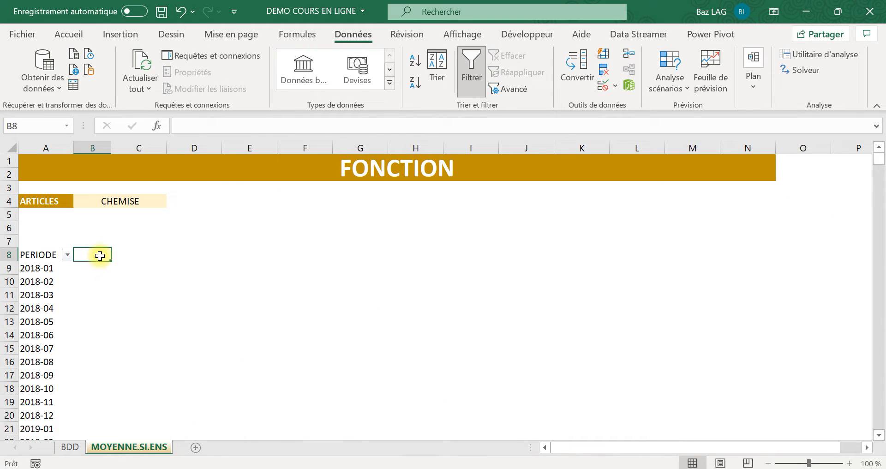
right_click(100, 256)
click(505, 303)
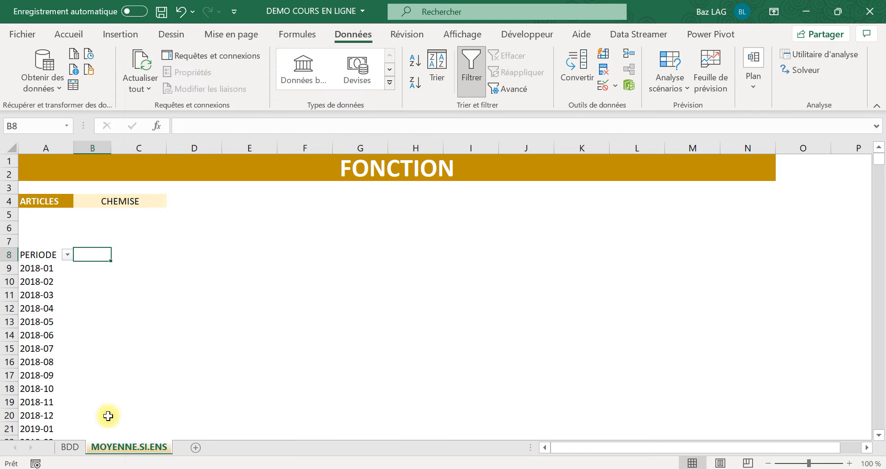
- Copy the unique continents in N2:N5 of the BDD sheet and paste them transposed from cell B8 of the MOYENNE.SI.ENS sheet
click(70, 447)
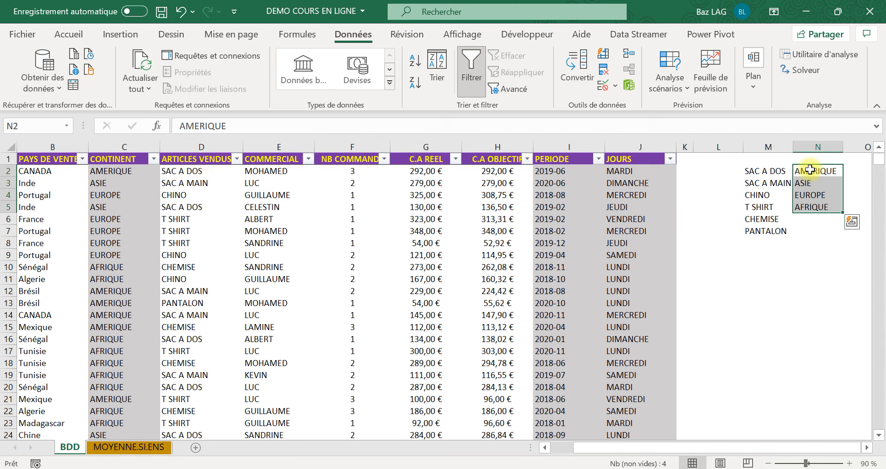
drag(810, 170, 811, 207)
right_click(814, 184)
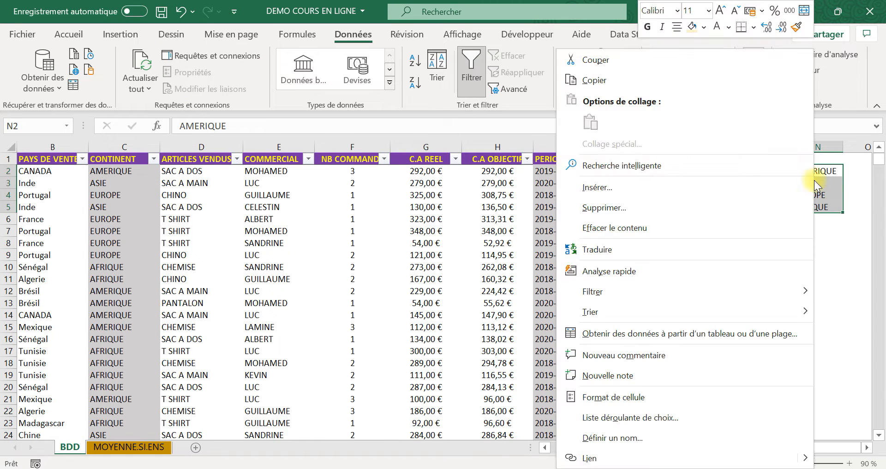
click(628, 80)
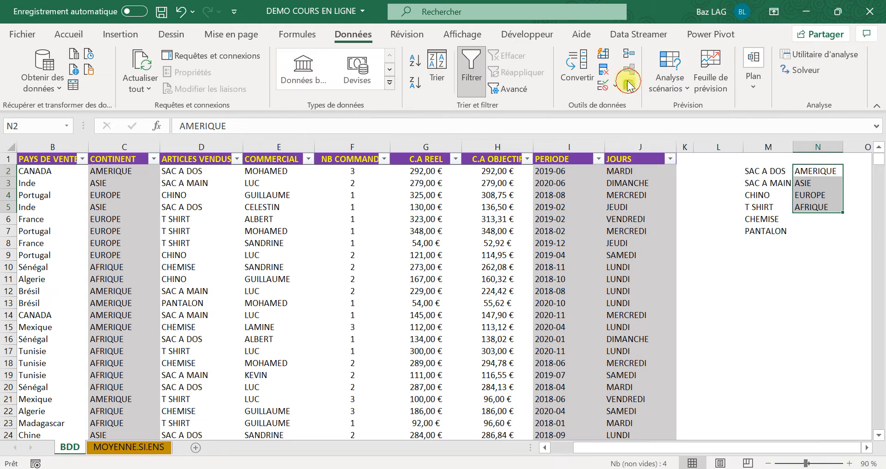
click(145, 453)
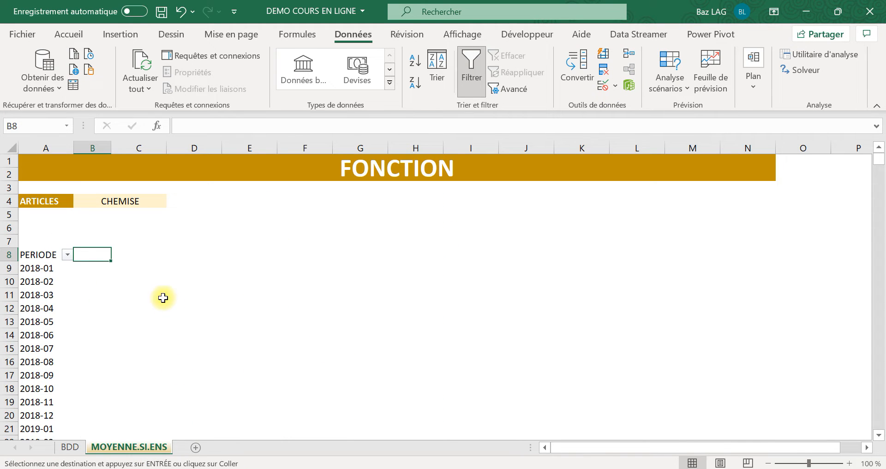
right_click(93, 251)
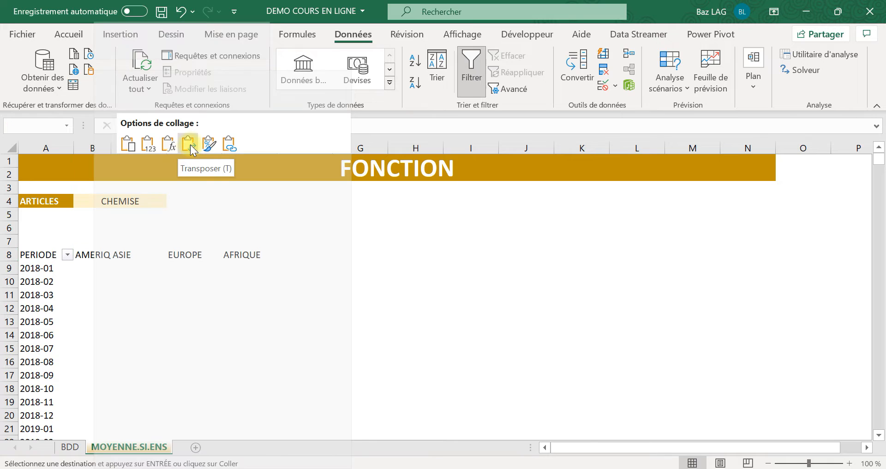
click(190, 145)
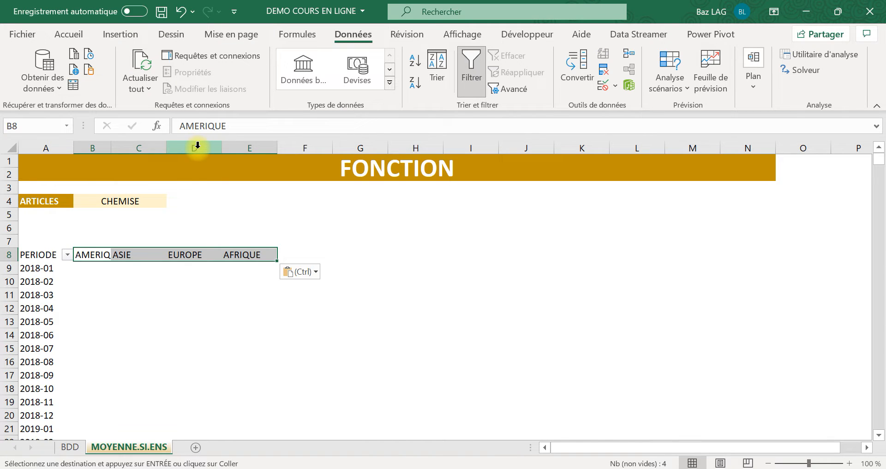
click(139, 280)
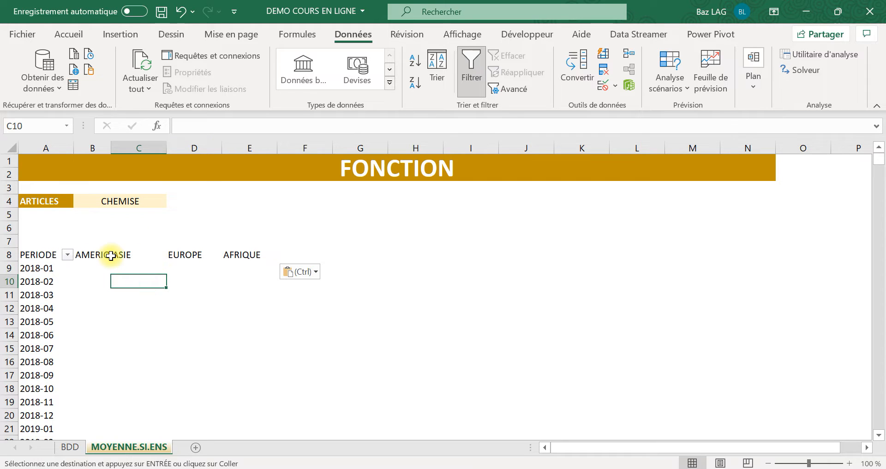
- Set the width of columns B to E on the MOYENNE.SI.ENS sheet to 25
click(92, 255)
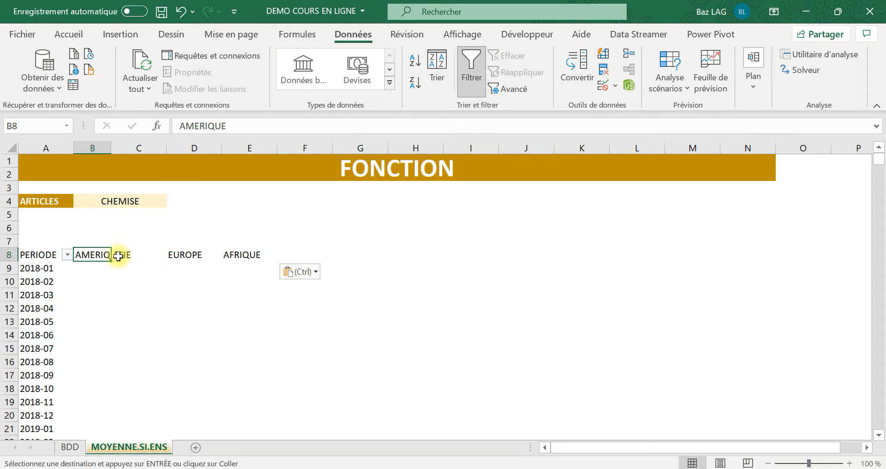
drag(97, 148, 229, 146)
right_click(230, 148)
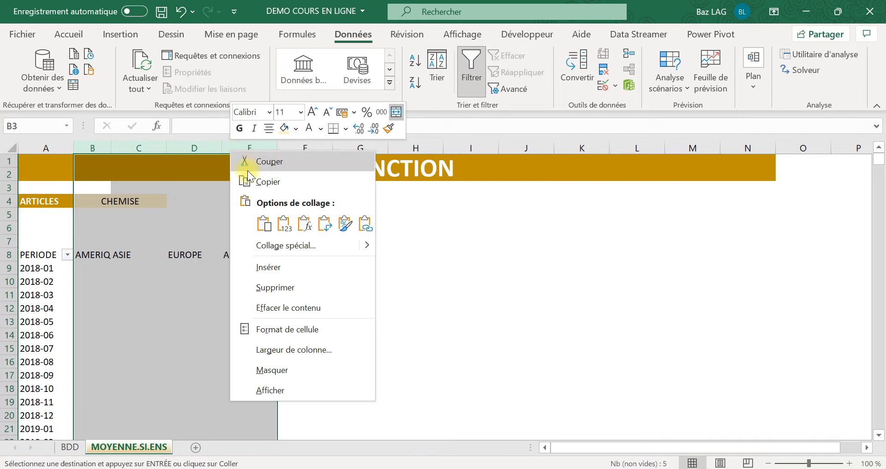
click(294, 349)
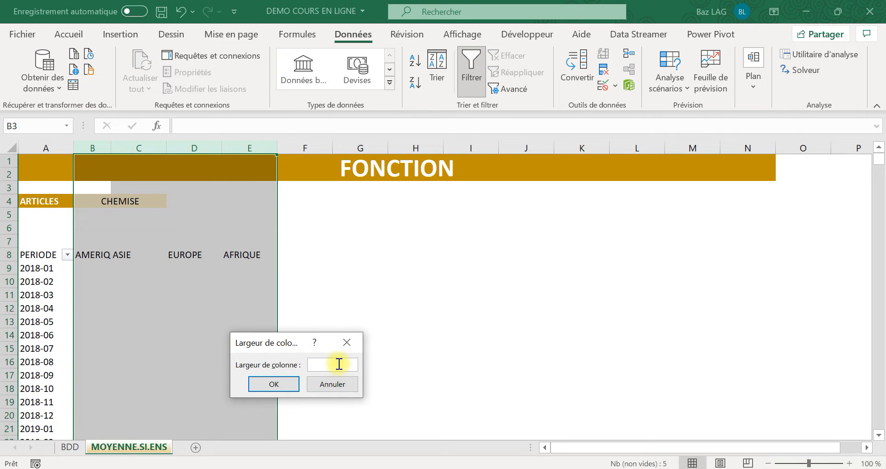
key(Caps_Lock)
text(2)
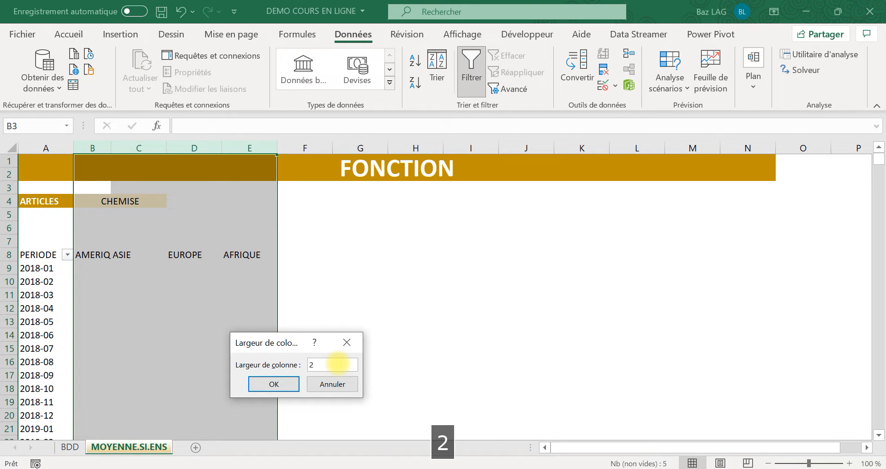
text(5)
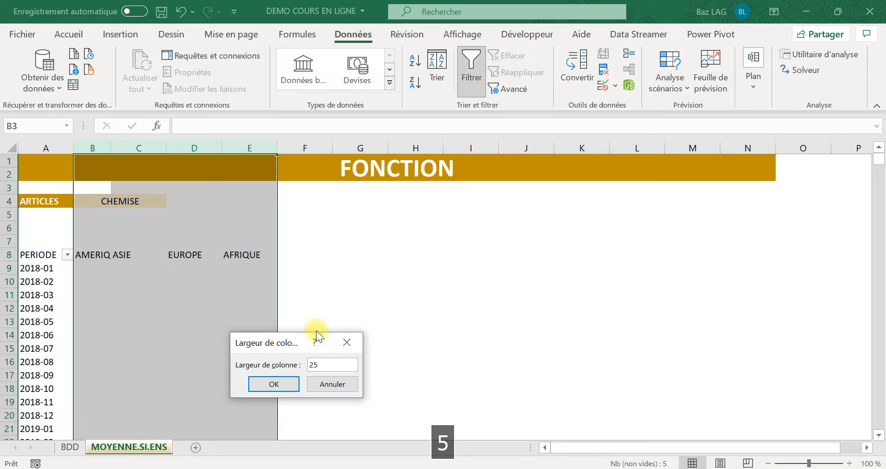
click(273, 384)
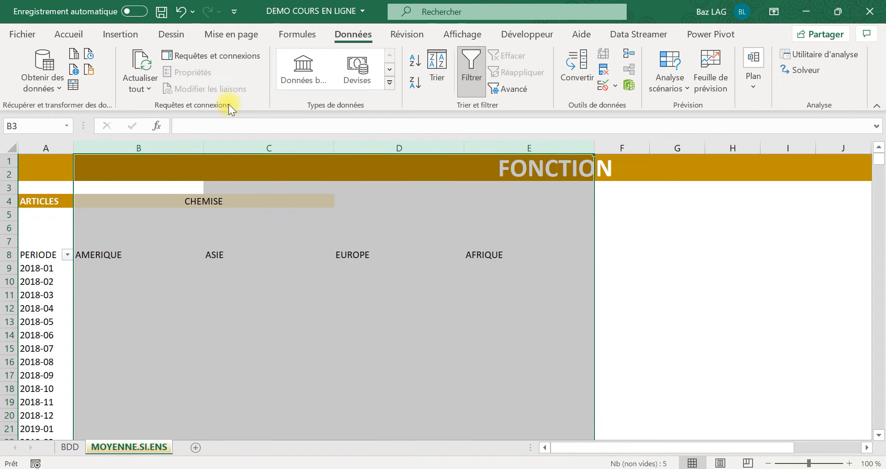
- Reduce the width of the selected columns B to E to 10
right_click(170, 148)
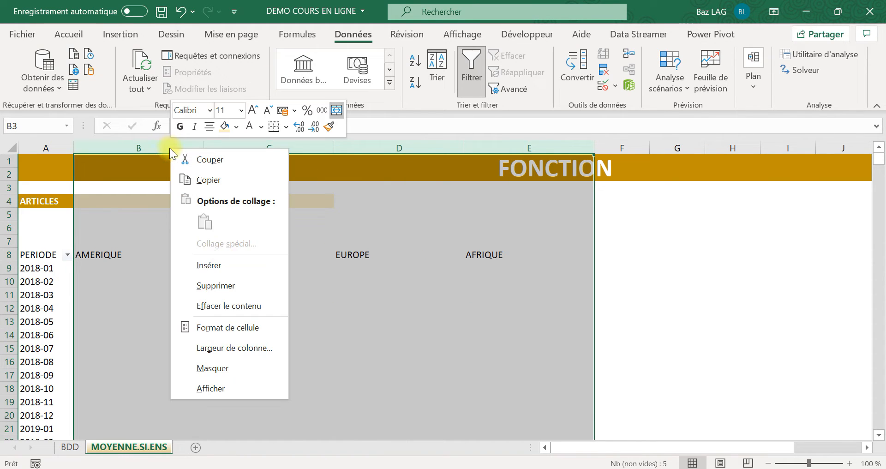
click(229, 350)
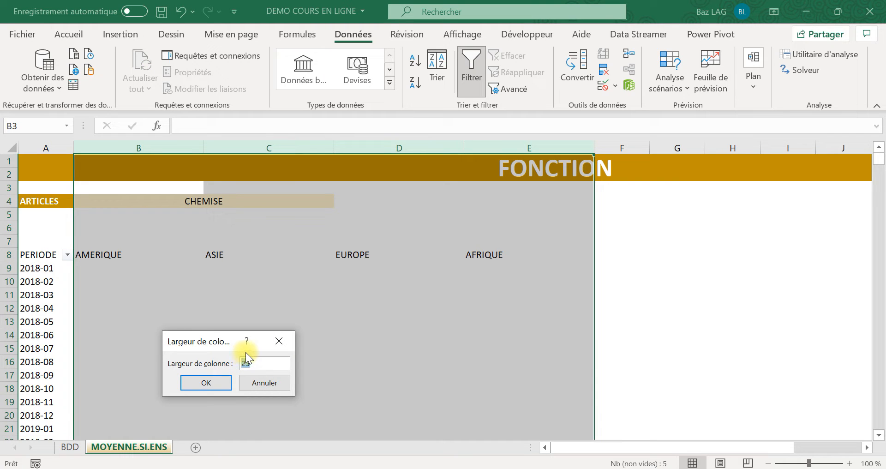
text(10)
key(Return)
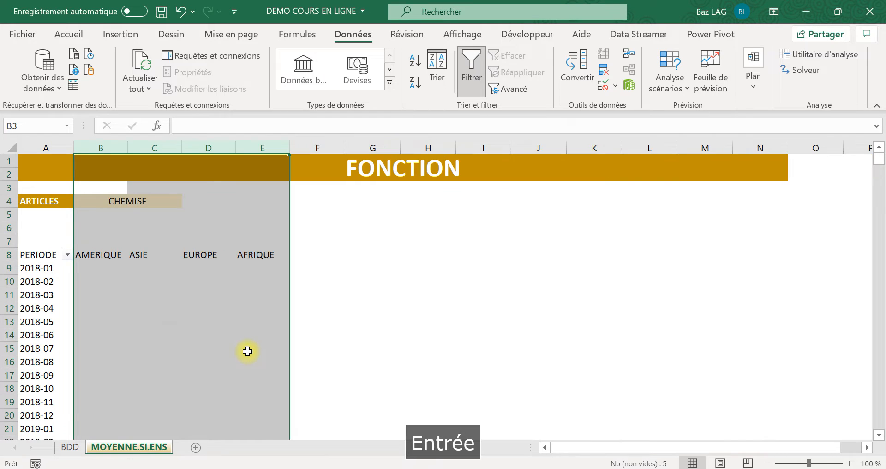
- Review the three averaging criteria: the continent headers in row 8, the article in B4 and the PERIODE column
click(110, 254)
drag(148, 253, 249, 255)
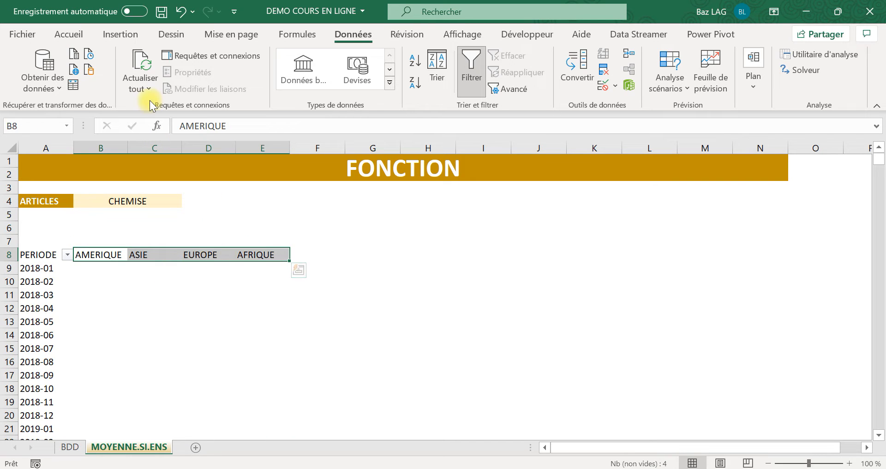
click(156, 304)
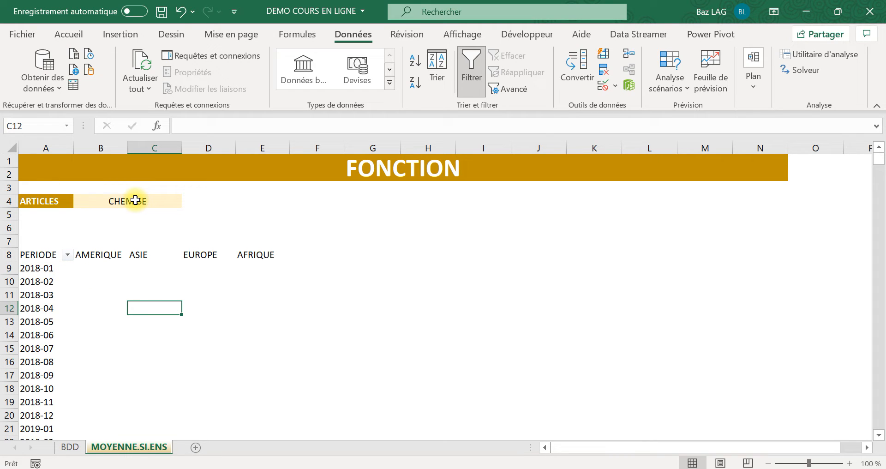
click(106, 254)
click(133, 202)
click(45, 254)
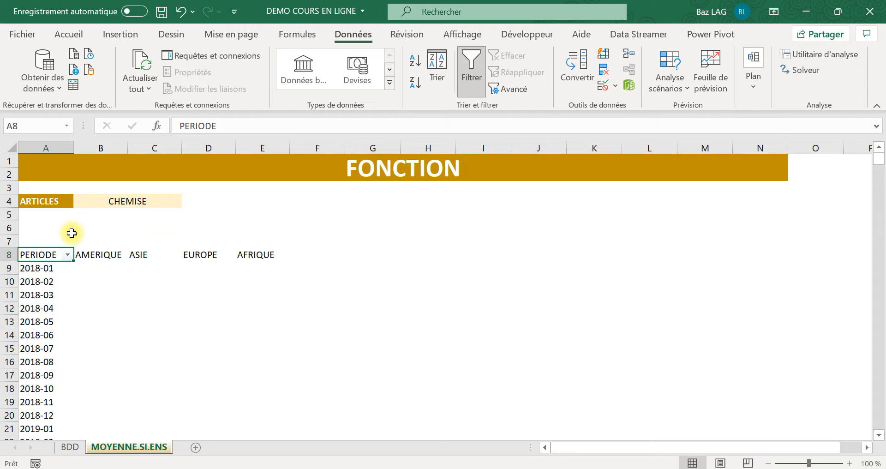
click(130, 197)
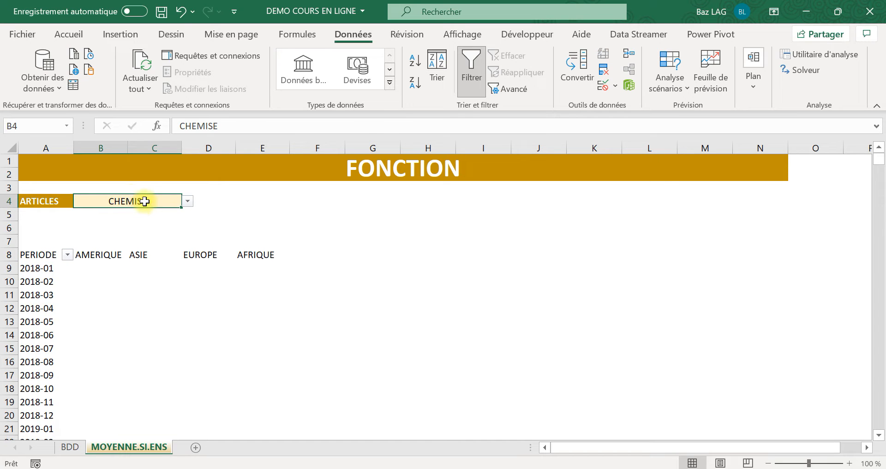
click(98, 257)
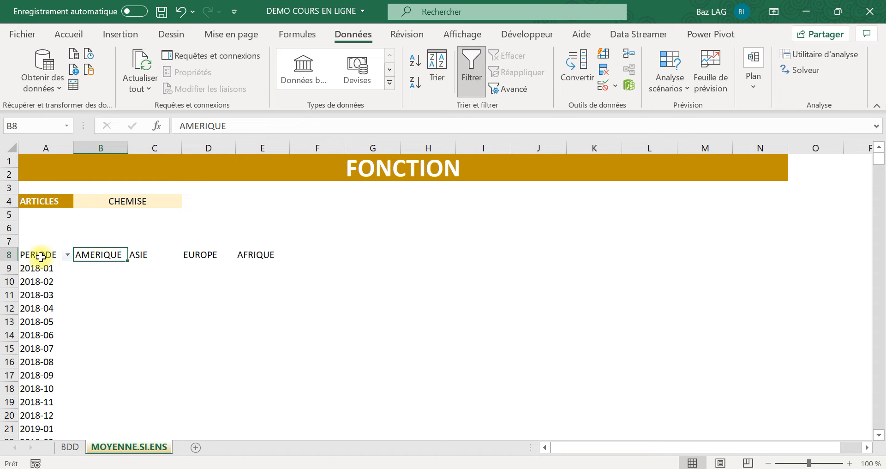
drag(39, 253, 267, 257)
- Complete the sheet title in A1 so it reads FONCTION MOYENNE.SI.ENS
click(316, 165)
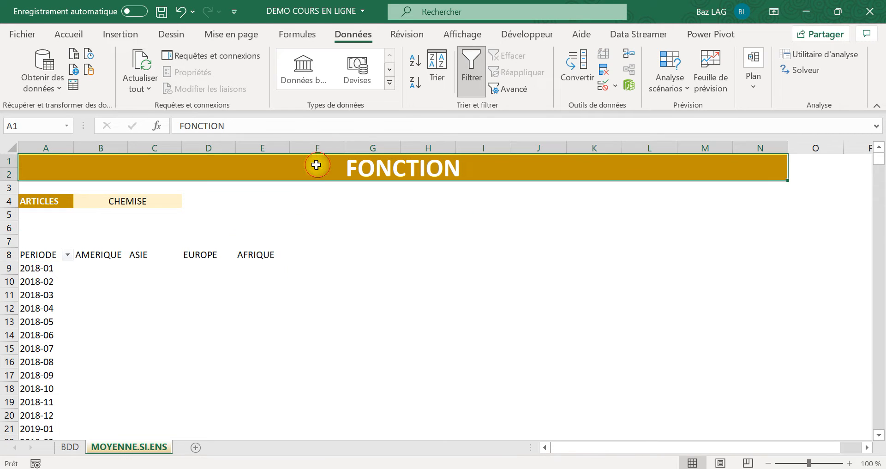
click(274, 122)
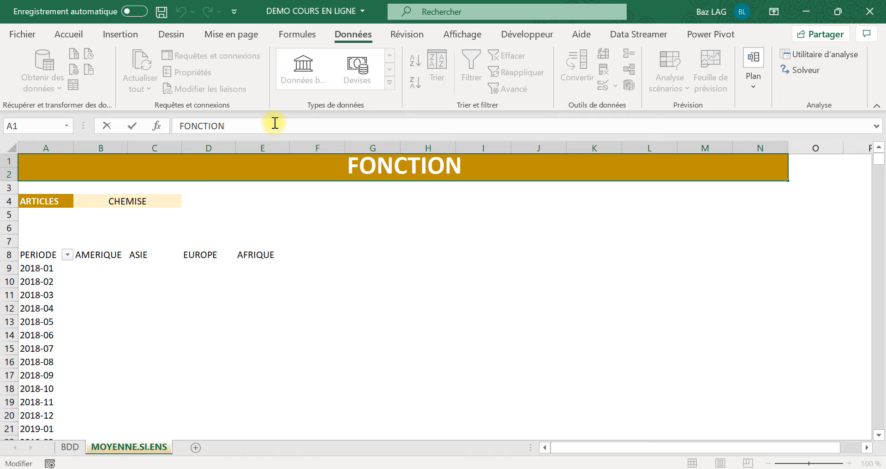
text(MO)
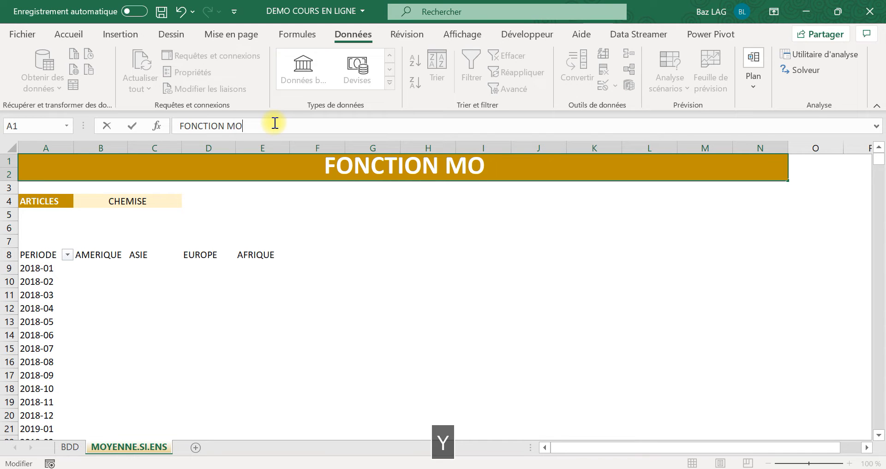
text(YENNE.S)
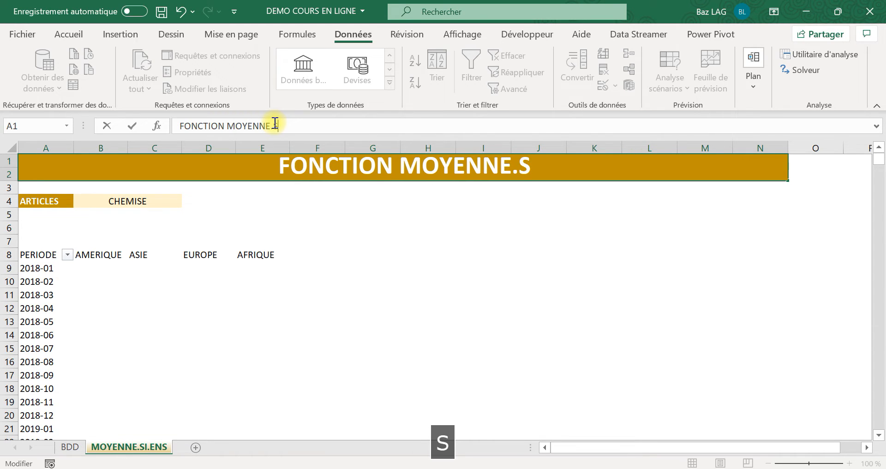
text(I.ENS)
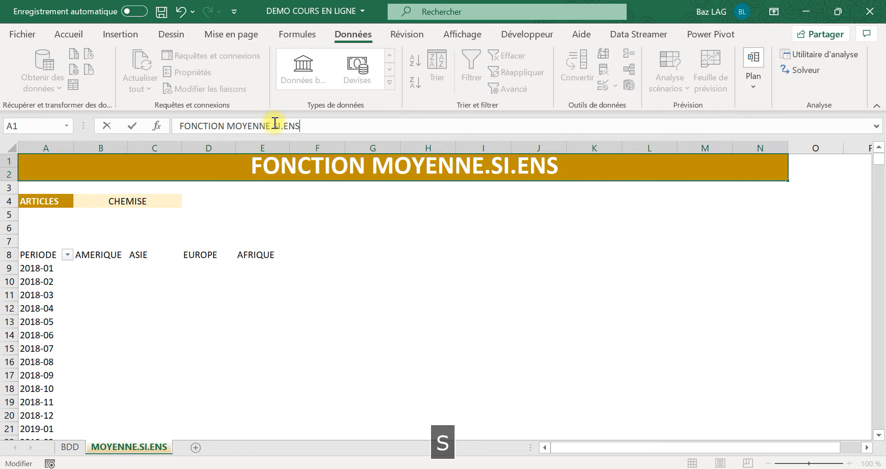
click(244, 305)
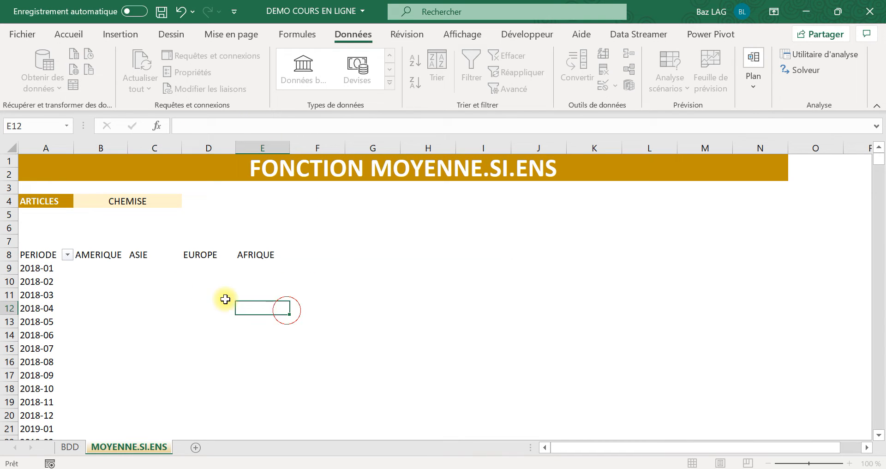
- Fill the header row A8:E8 with the darkest gold theme colour and make its text white
click(91, 255)
click(35, 251)
key(ctrl+shift+Right)
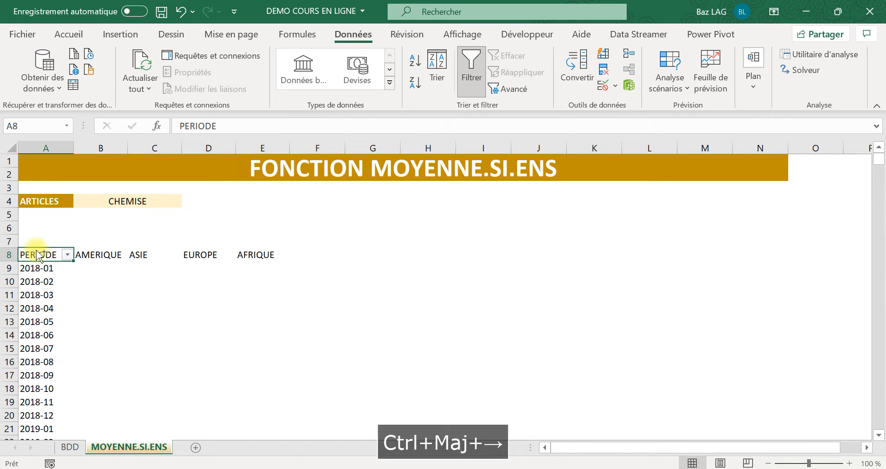
click(69, 34)
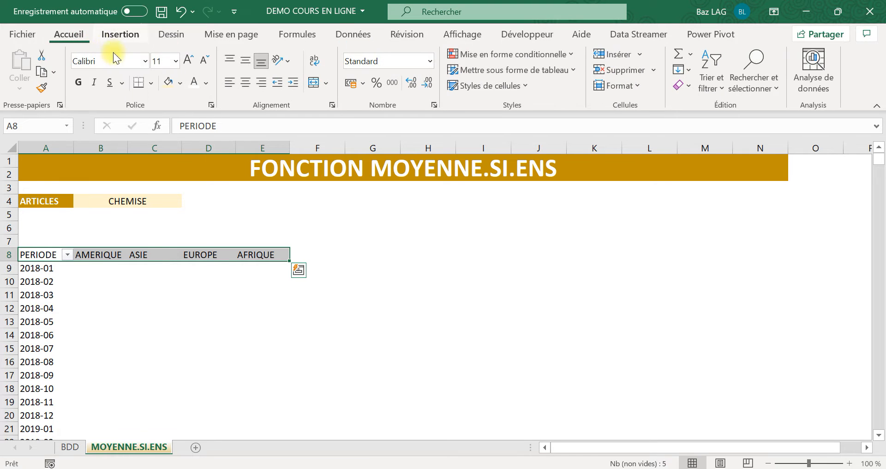
click(179, 83)
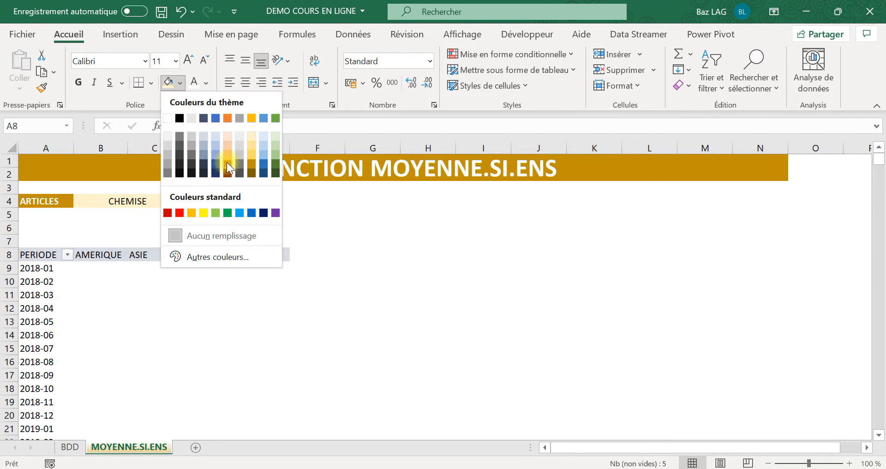
click(250, 173)
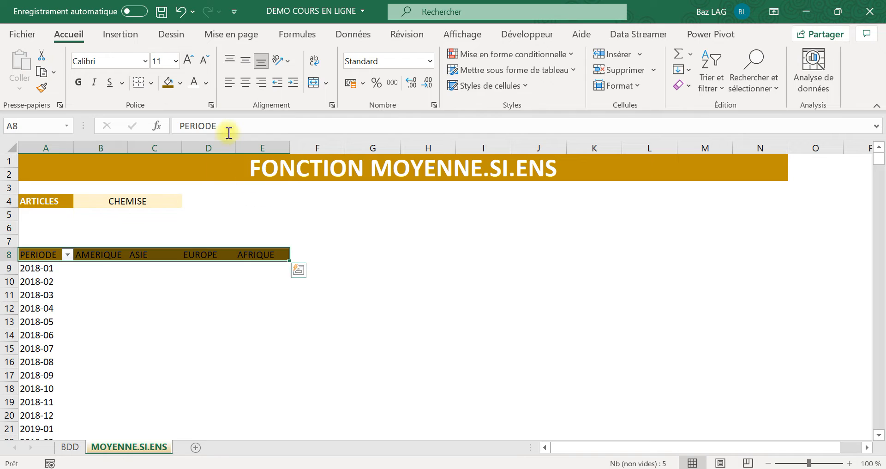
- Fill the period cells A9:A44 with the lightest shade of the grey theme colour
click(44, 269)
key(ctrl+shift+Down)
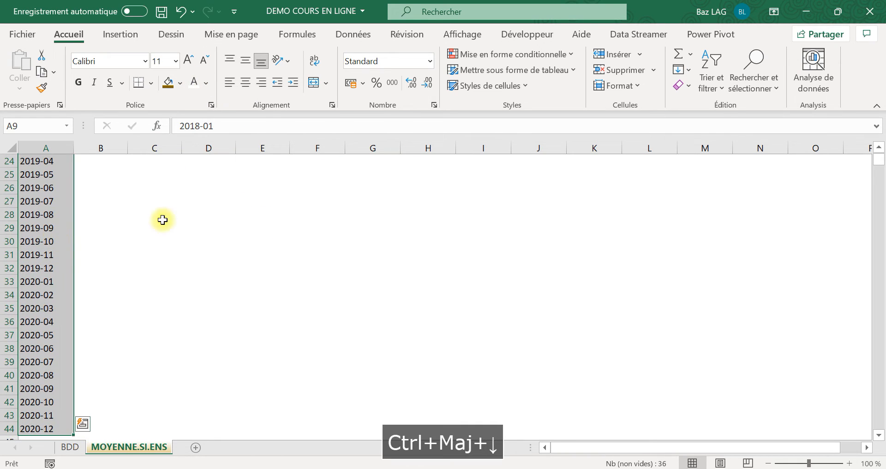
click(180, 83)
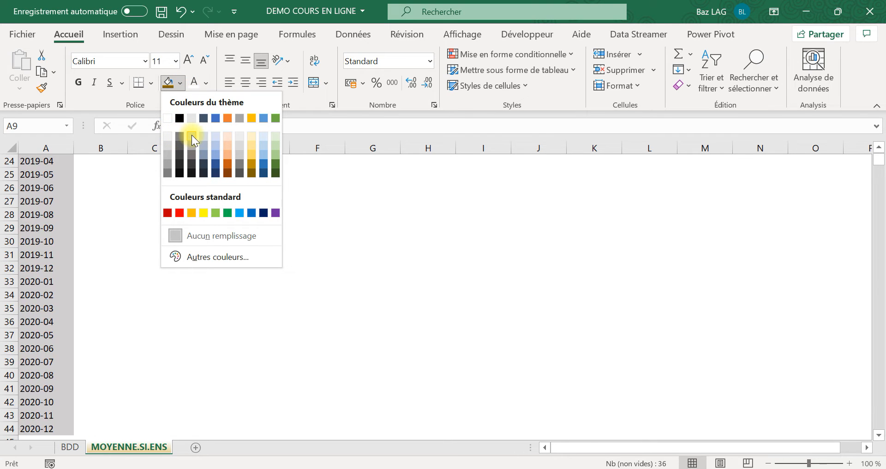
click(191, 138)
scroll(189, 138, up, 8)
click(111, 294)
- Start a MOYENNE.SI.ENS formula in B9 with the absolute C.A REEL column BDD!$G:$G as the average range
click(85, 269)
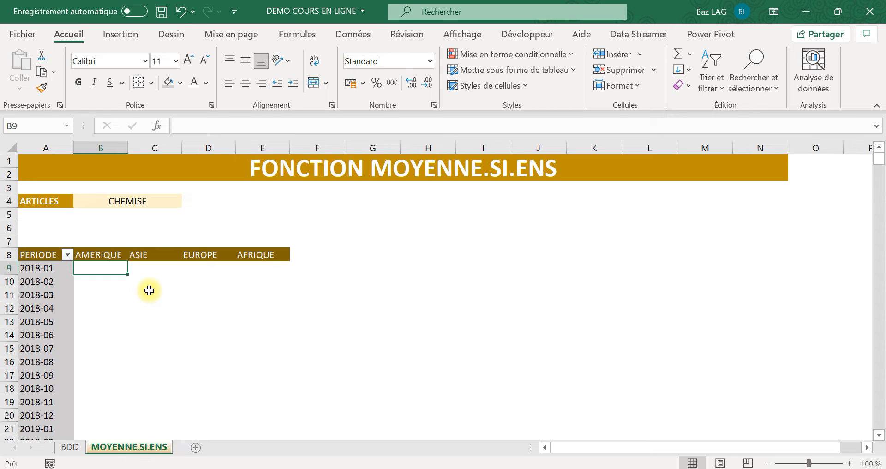
text(+)
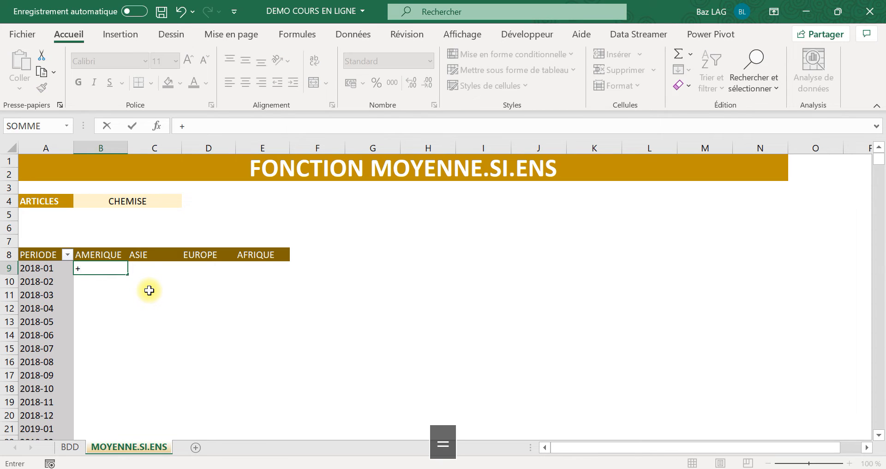
key(BackSpace)
key(Caps_Lock)
text(=moyenn)
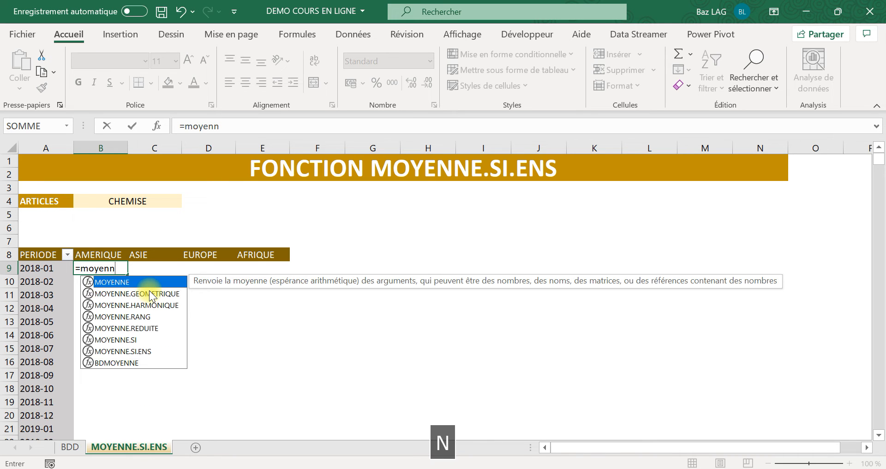
double_click(139, 351)
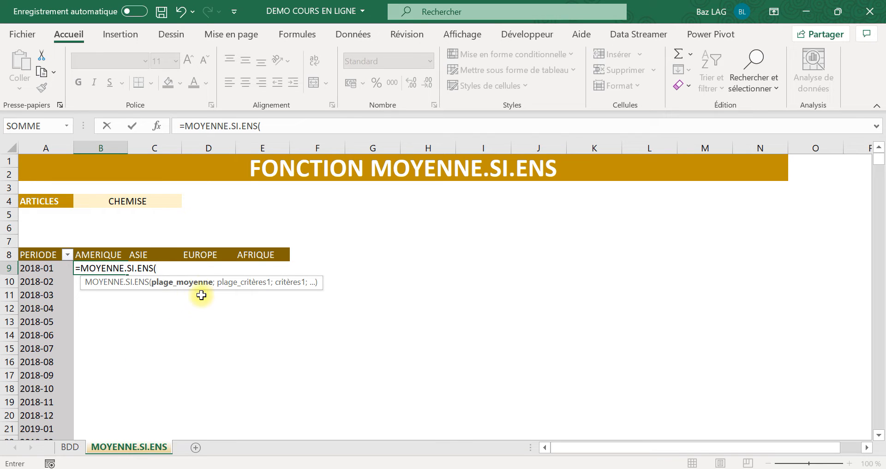
click(70, 446)
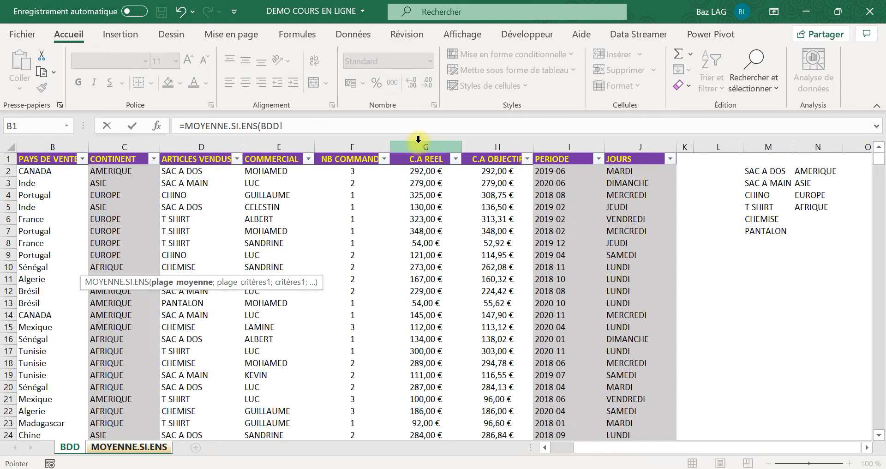
click(418, 147)
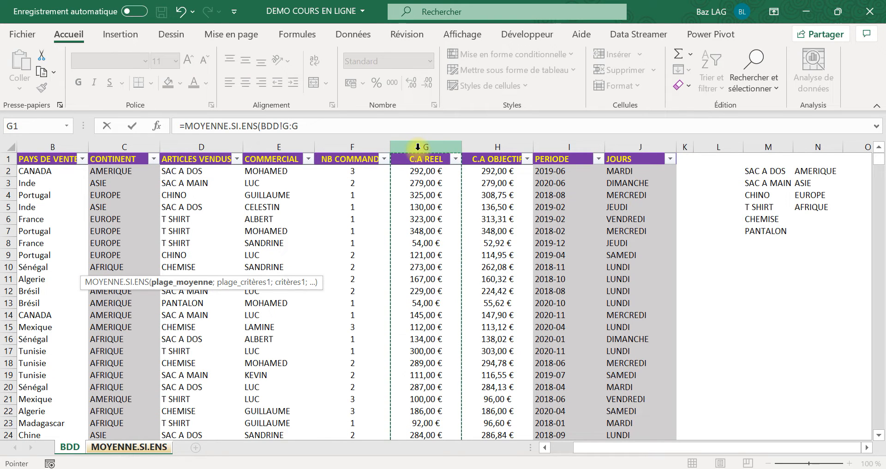
key(F4)
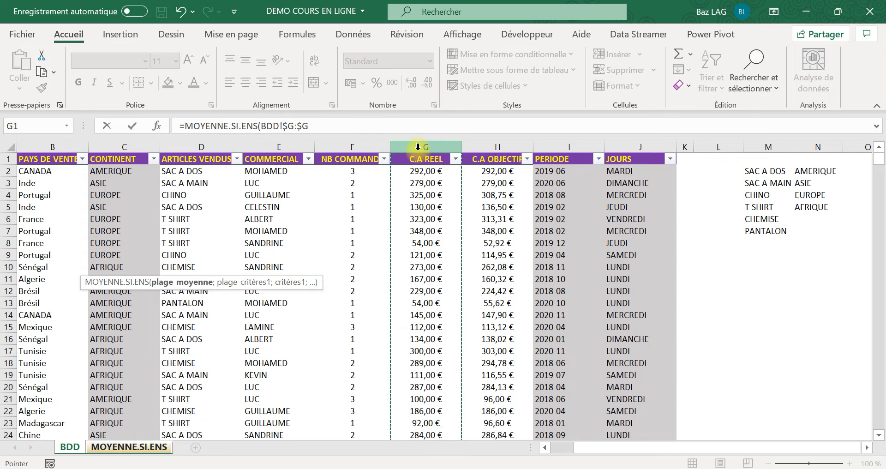
text(;)
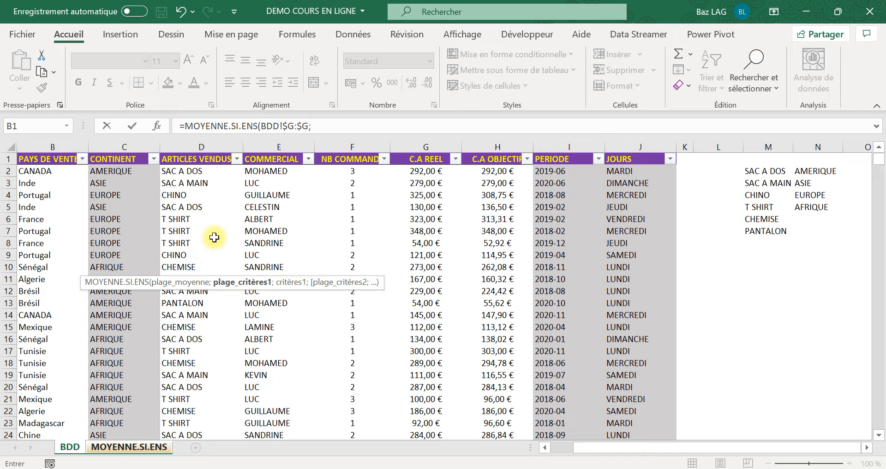
- Add the first criterion to the formula: range BDD!$D:$D matched against the selected article in $B$4, fully locked
click(199, 146)
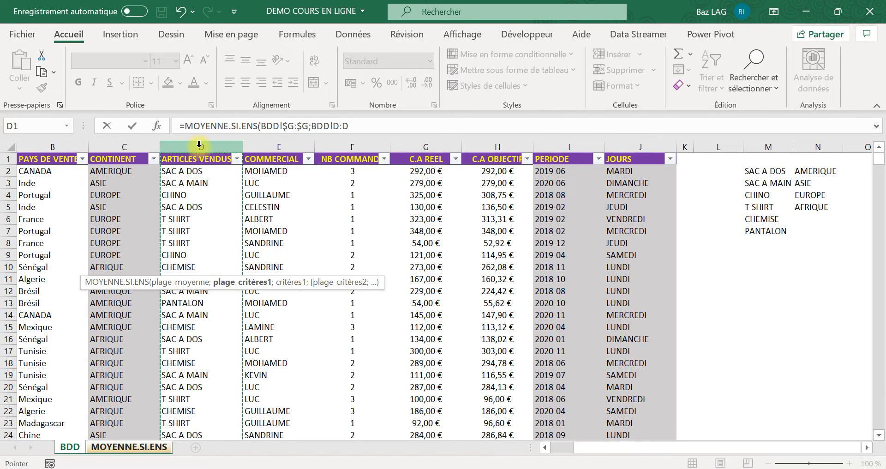
key(F4)
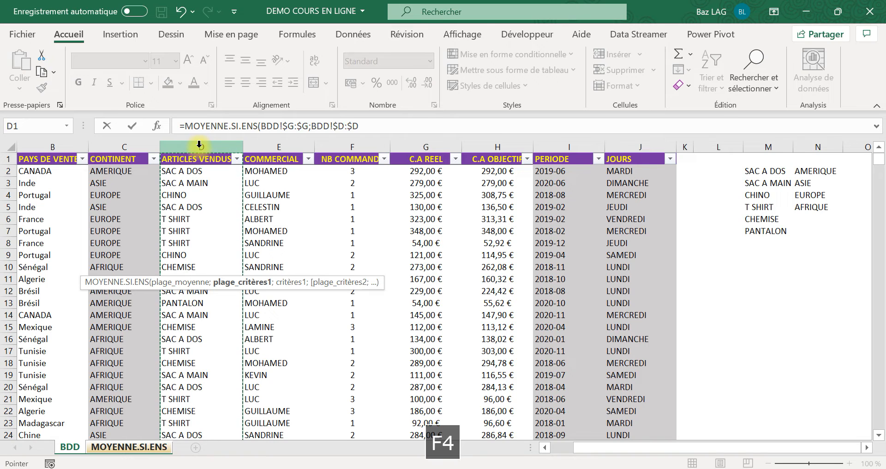
text(;)
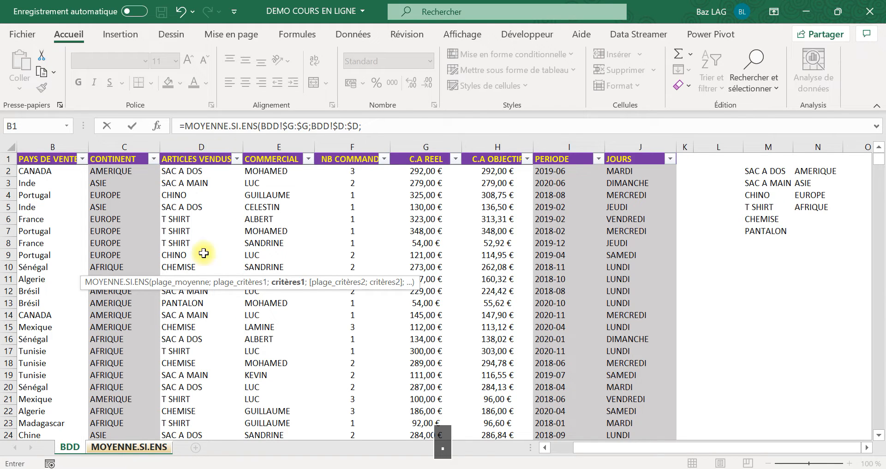
click(117, 448)
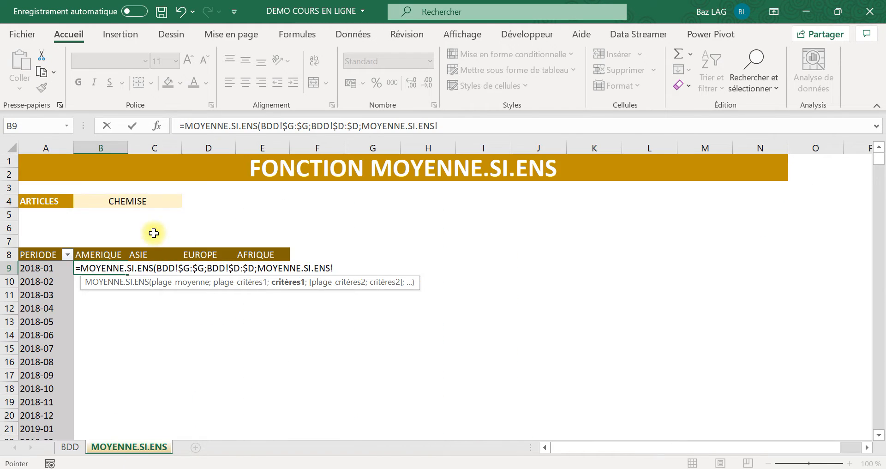
click(137, 199)
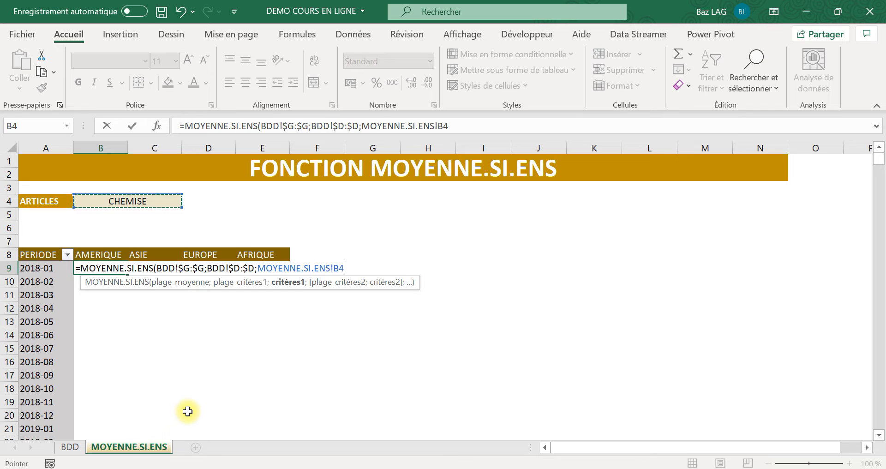
key(F4)
text(;)
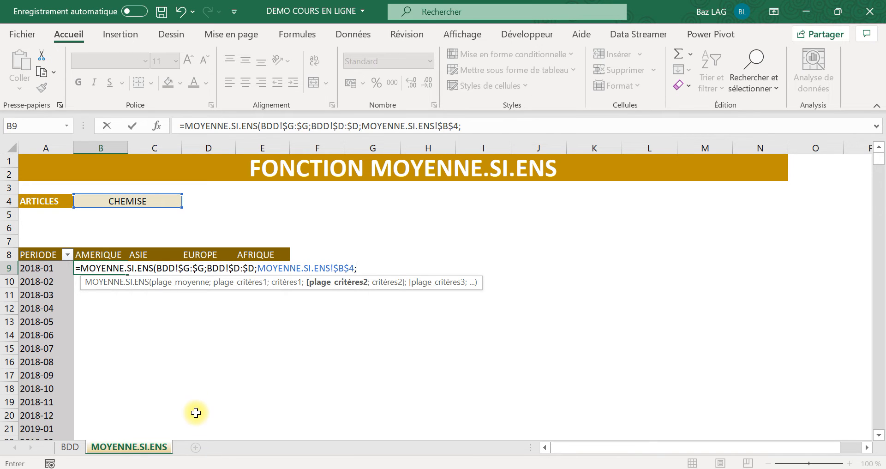
- Add the second criterion: range BDD!$C:$C matched against the continent header B$8, with only the row locked
click(68, 447)
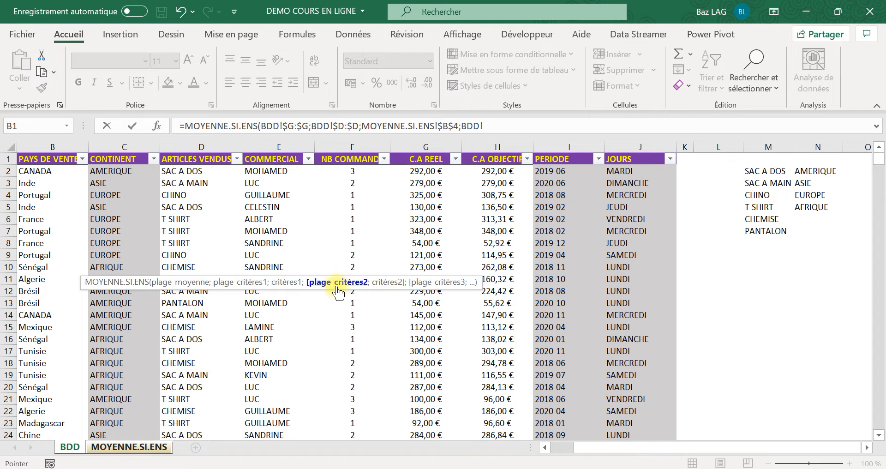
click(114, 147)
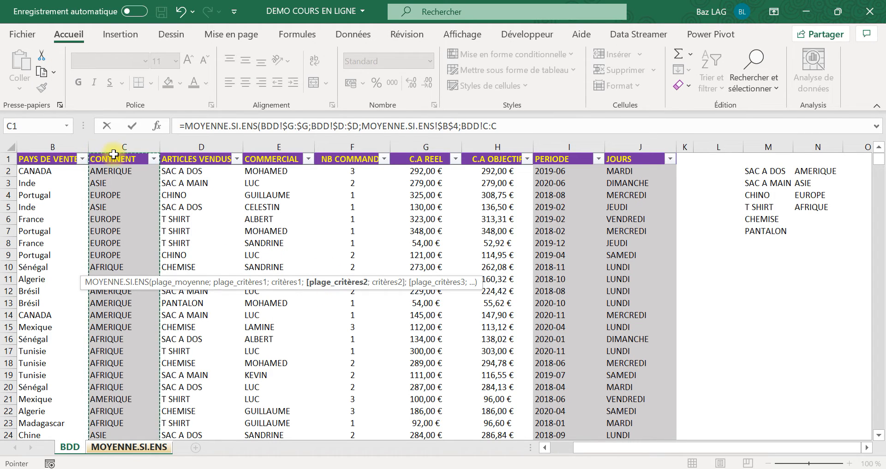
key(F4)
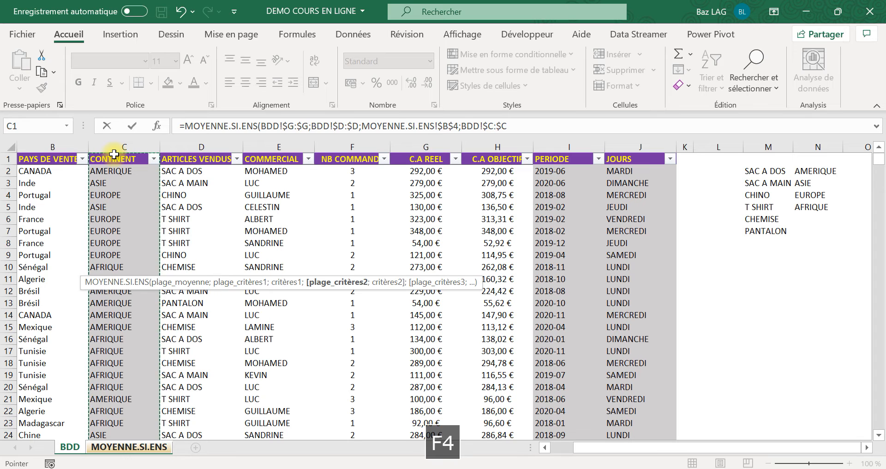
text(;)
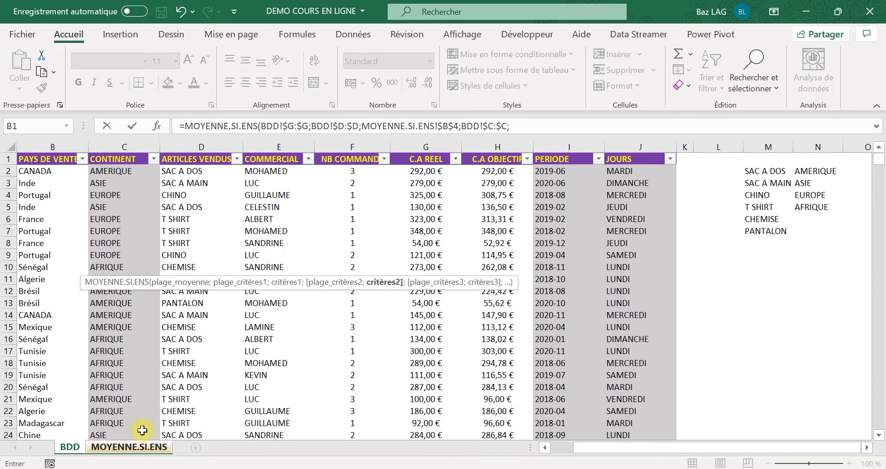
click(139, 447)
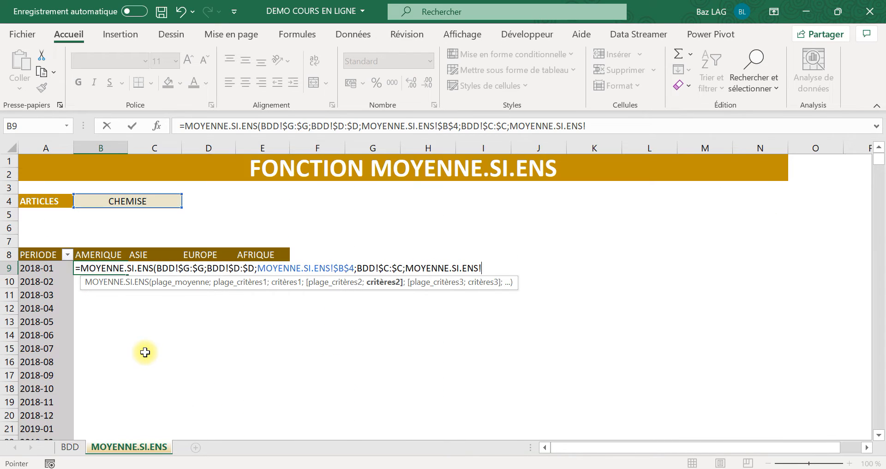
click(107, 252)
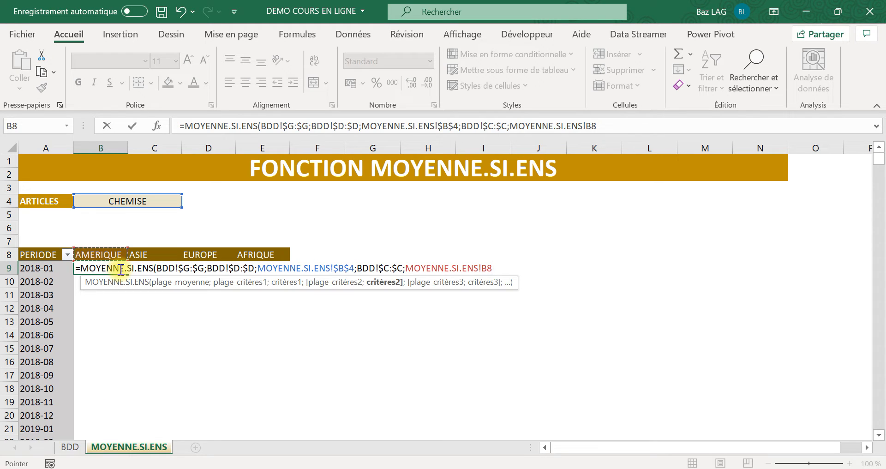
key(F4)
key(F4)
text(;)
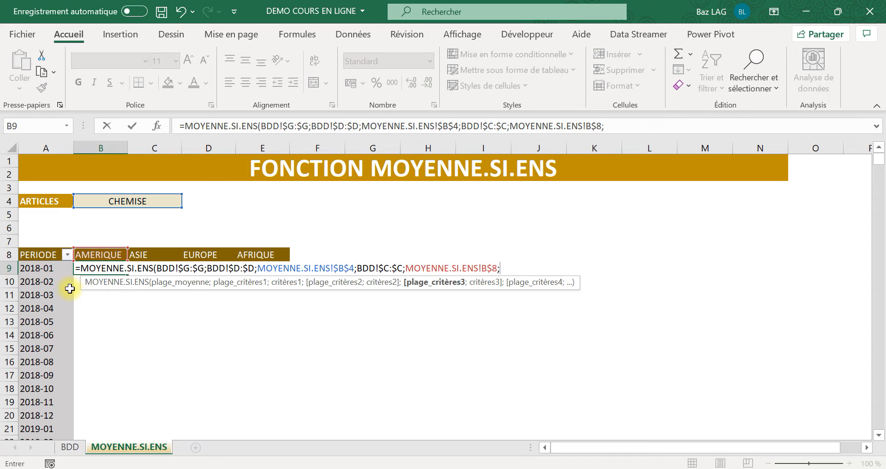
- Add the third criterion, range BDD!$I:$I matched against the period $A9 with only the column locked, and validate the formula
click(74, 448)
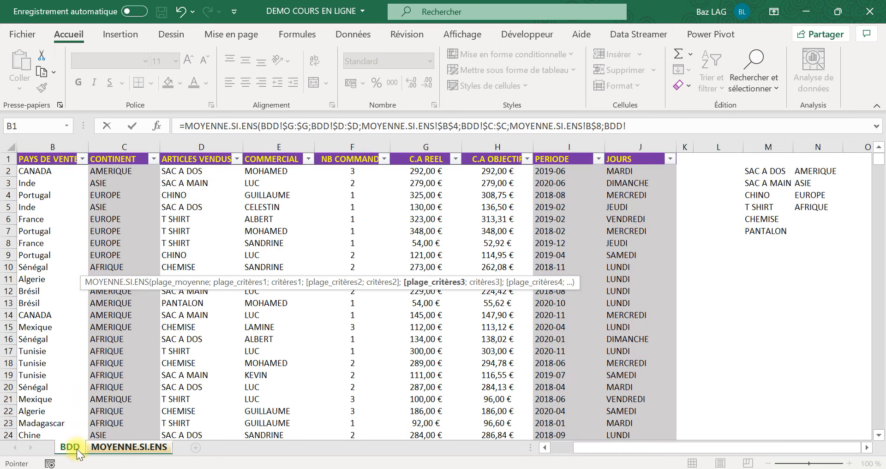
click(572, 146)
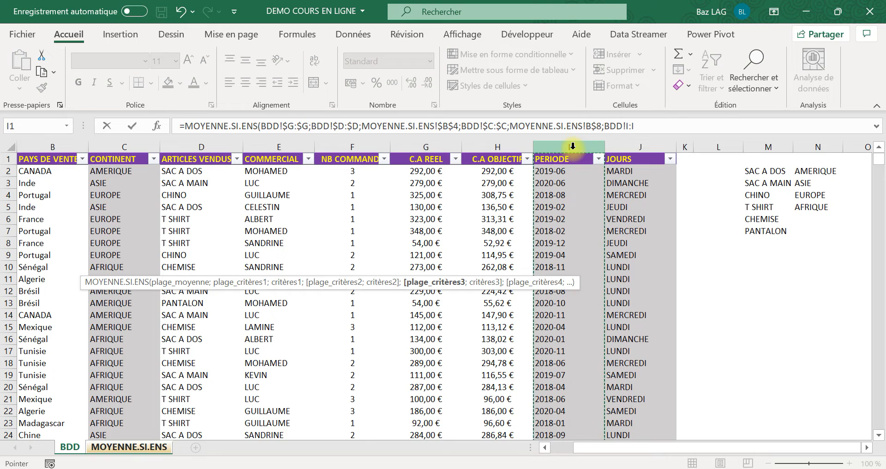
key(F4)
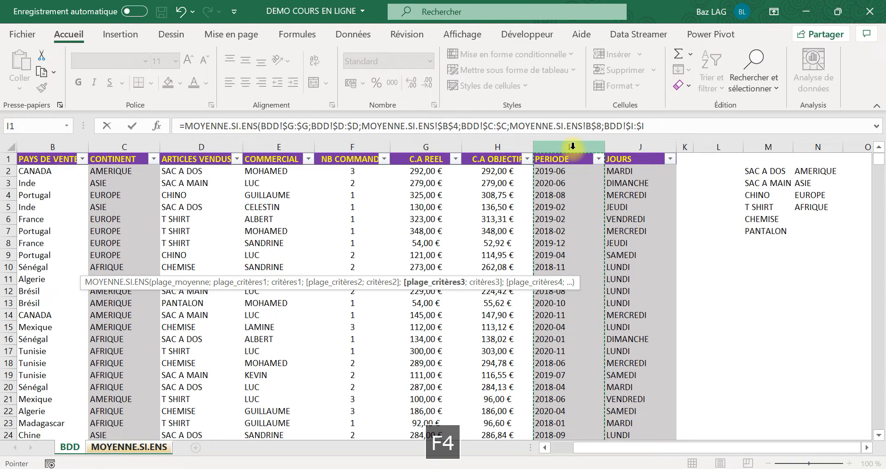
text(;)
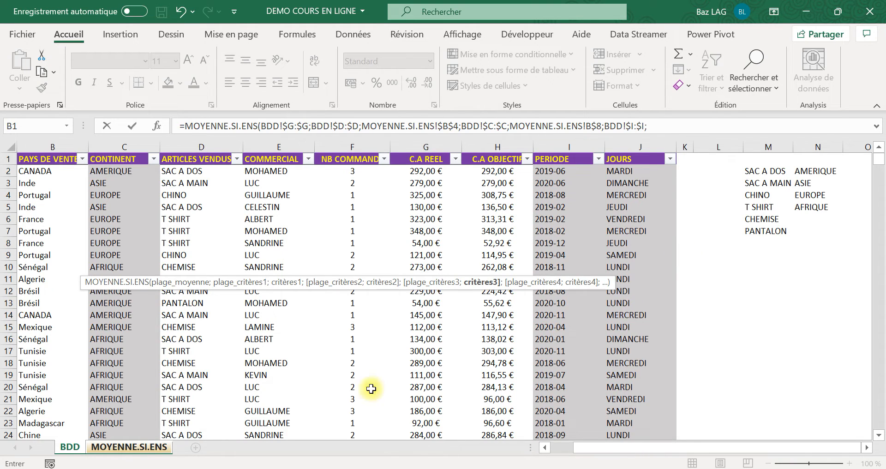
click(126, 448)
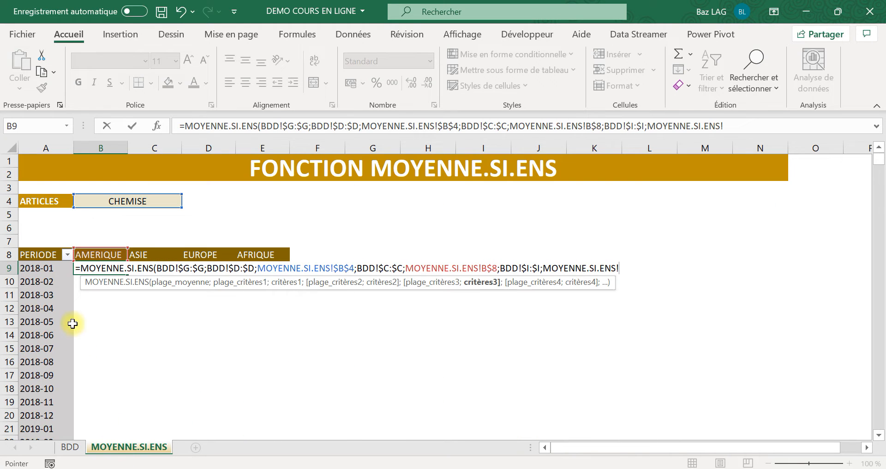
click(43, 269)
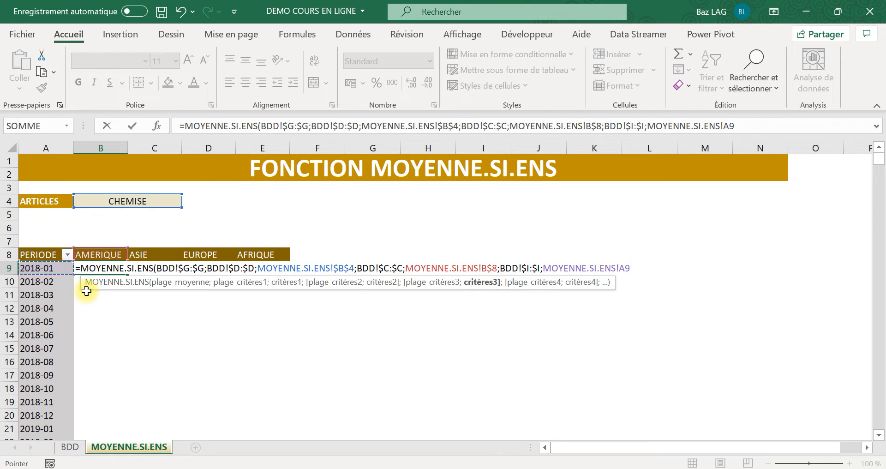
key(F4)
key(F4)
key(F4)
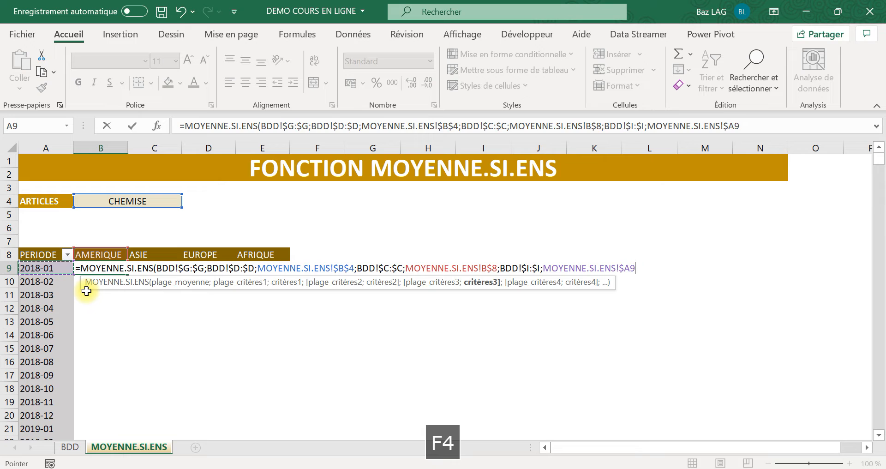
key(Return)
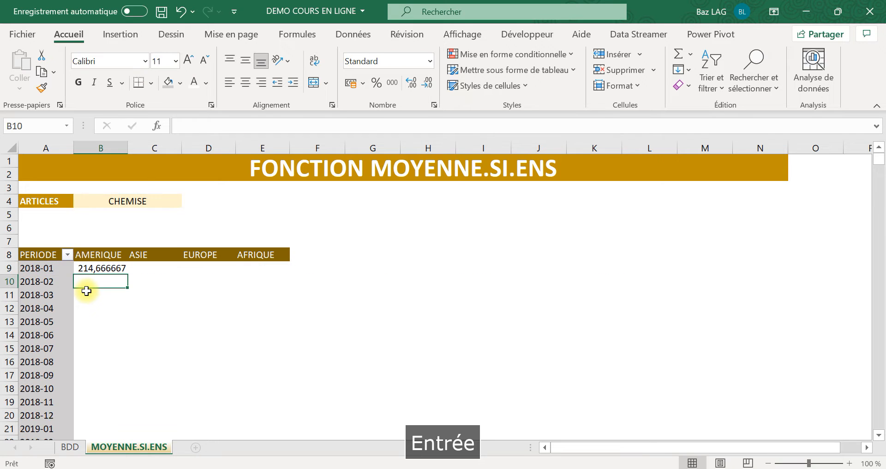
- Apply the Monétaire number format to B9 and centre its content horizontally and vertically
click(115, 269)
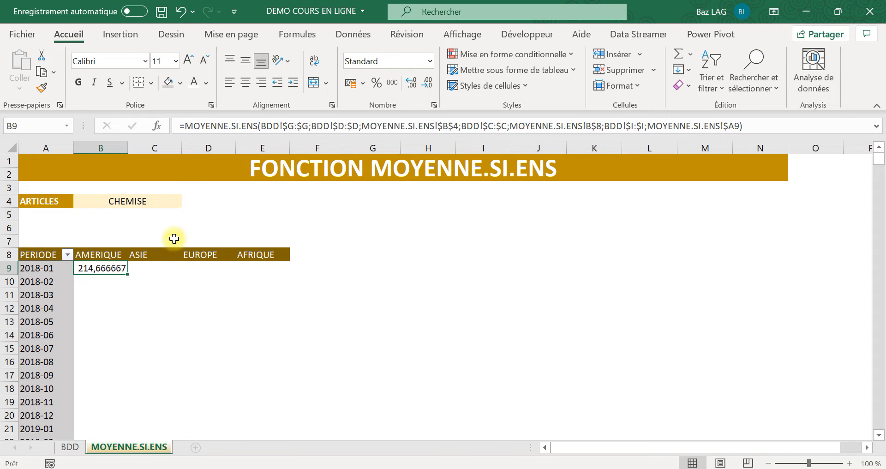
click(406, 56)
text(Monétaire)
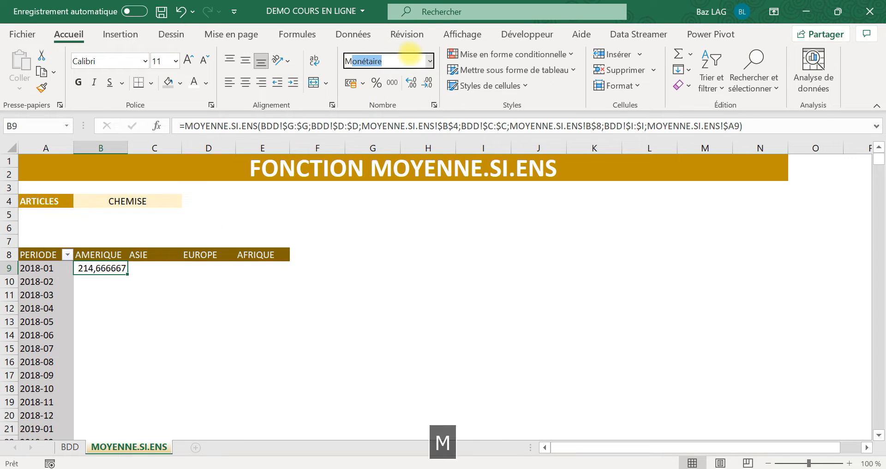
key(Return)
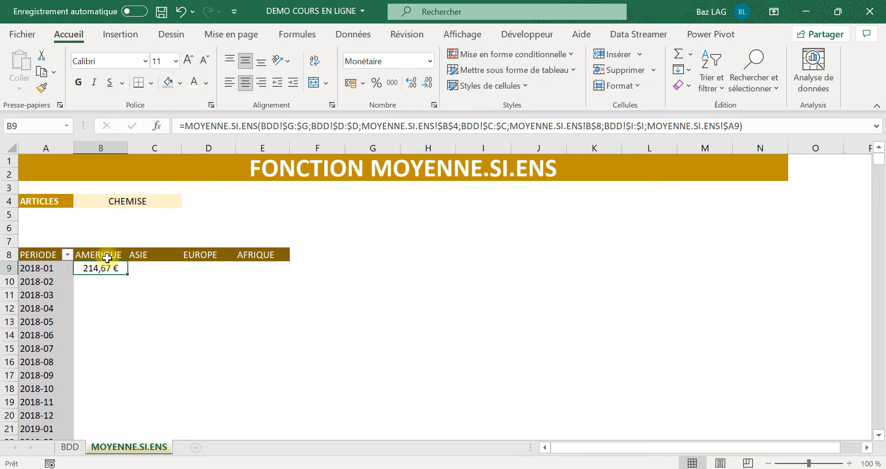
- Copy the B9 formula across to E9, then fill B9:E9 down through the last period in row 44
drag(125, 273, 281, 269)
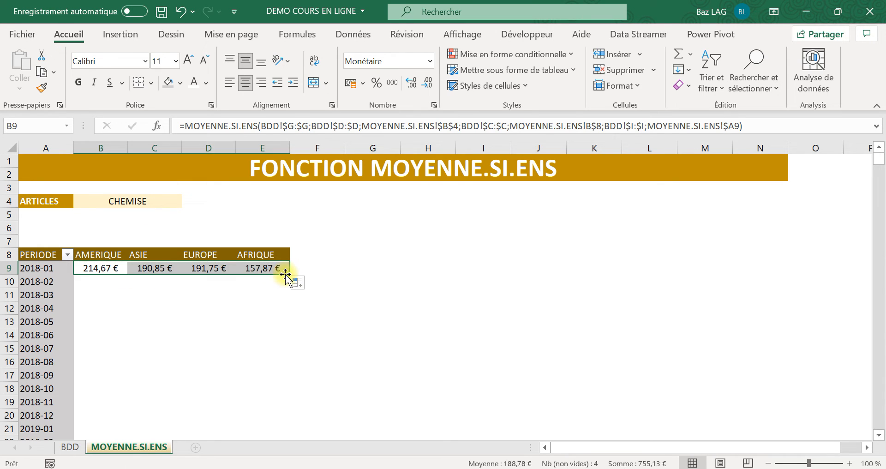
double_click(292, 275)
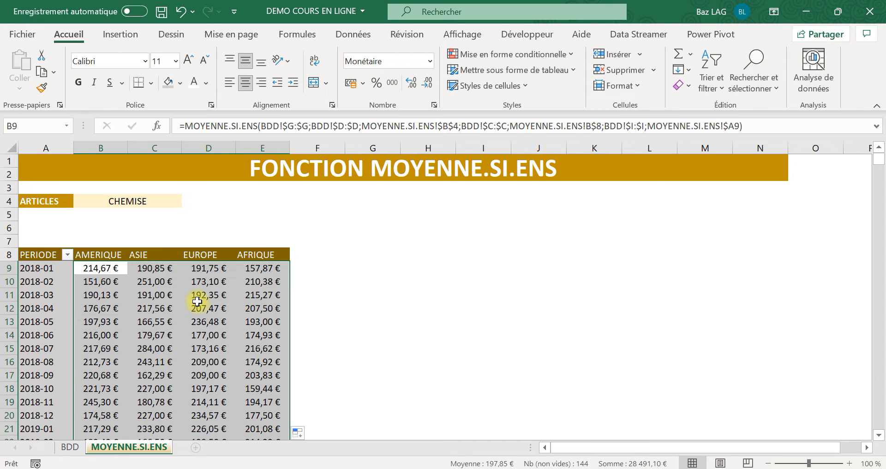
click(125, 298)
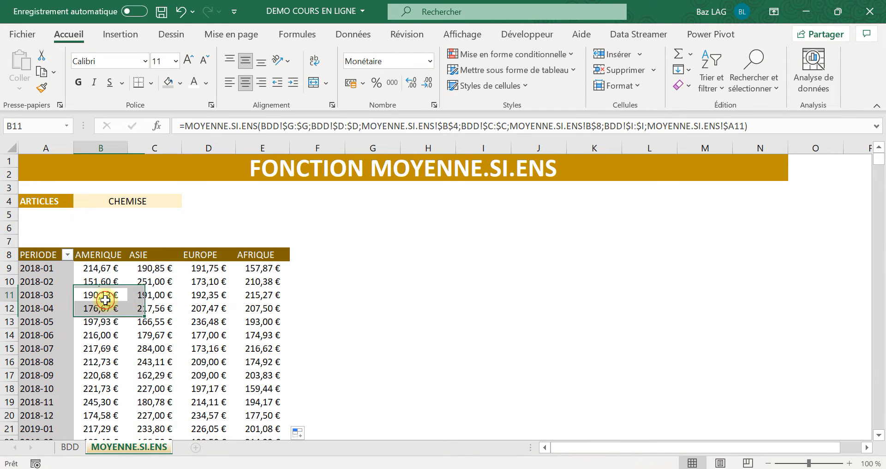
- Examine the filled formulas in several table cells to check how the article, continent and period references behave
click(107, 334)
click(316, 129)
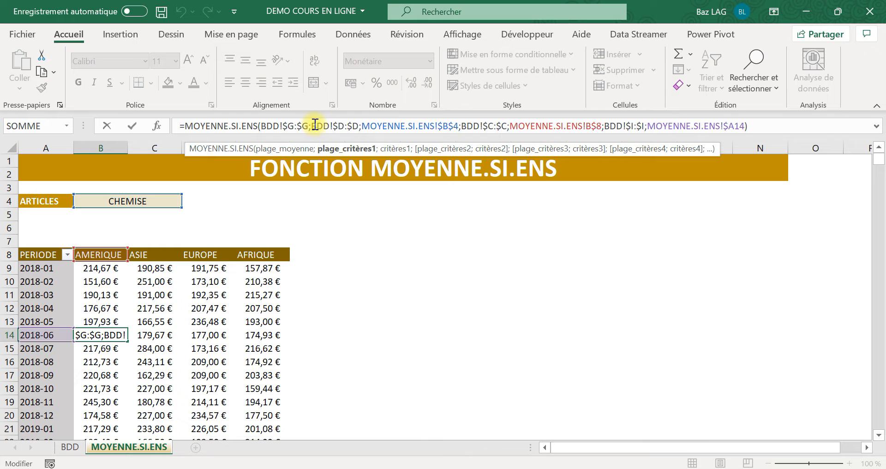
key(Tab)
click(321, 125)
key(Tab)
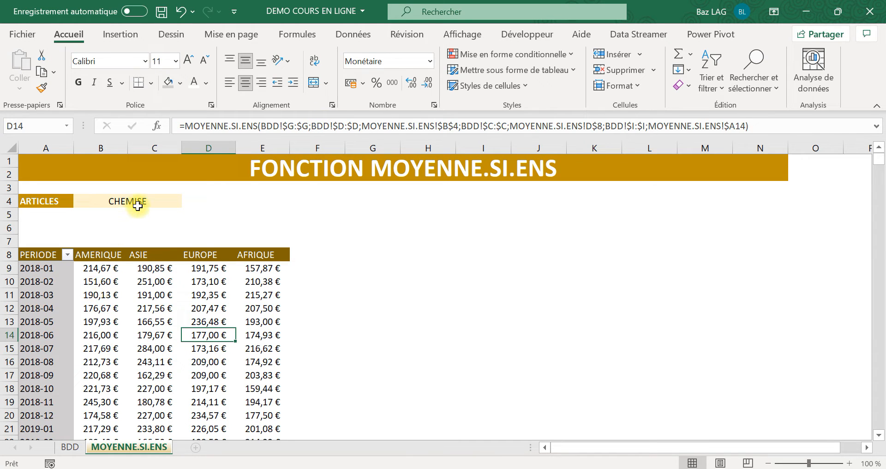
click(38, 278)
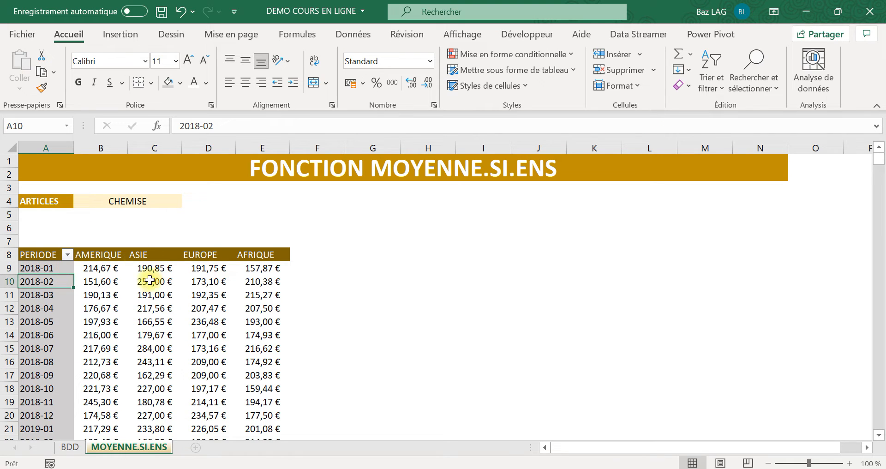
click(96, 268)
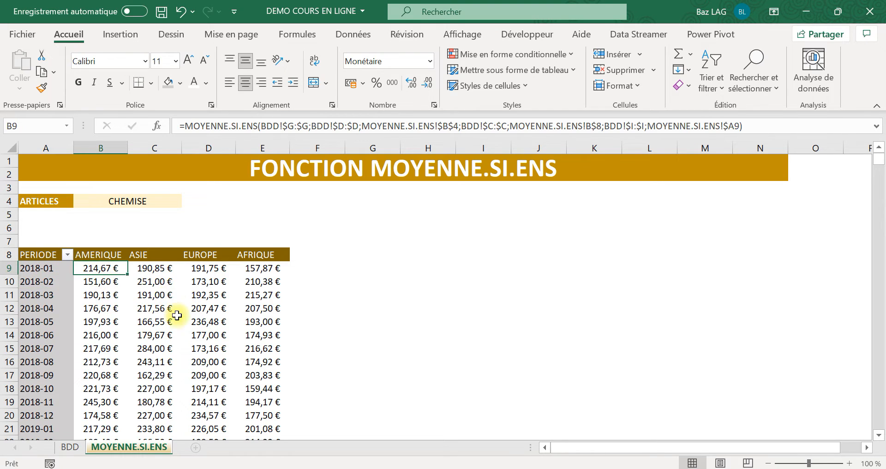
click(204, 308)
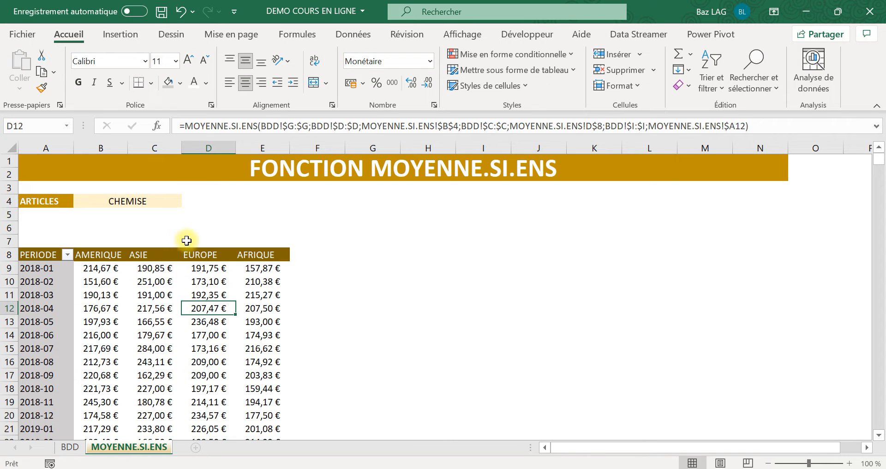
- Change the article in B4 to SAC A MAIN and select the ASIE average for period 2018-01
click(138, 201)
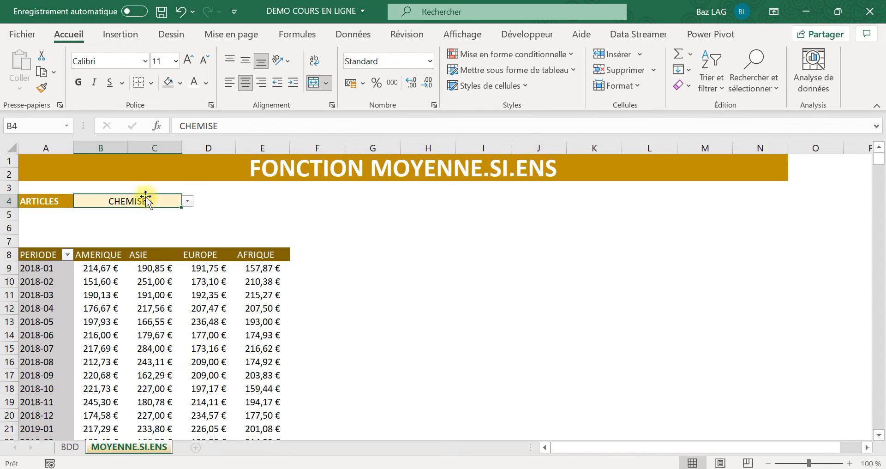
click(192, 202)
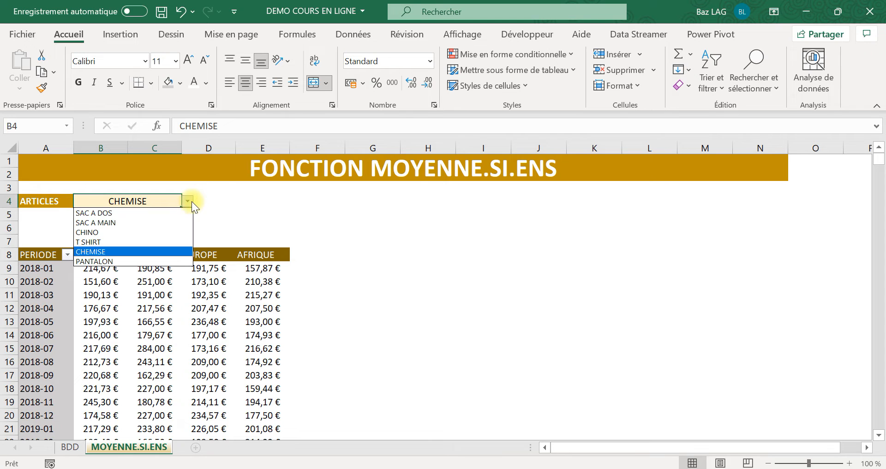
click(140, 223)
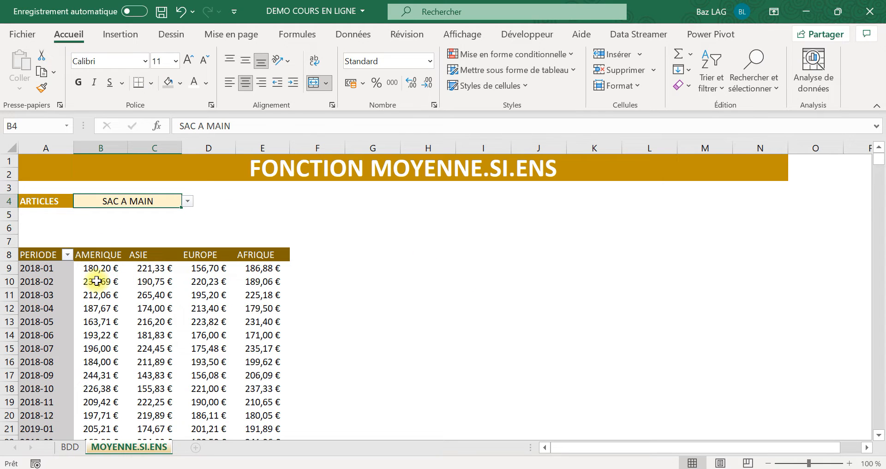
click(158, 273)
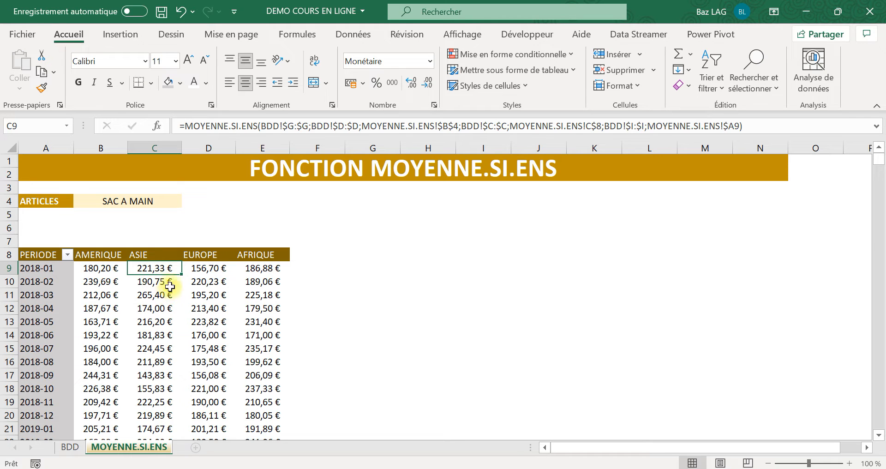
- Filter the ARTICLES VENDUS column of the BDD sheet to show only SAC A MAIN
click(70, 448)
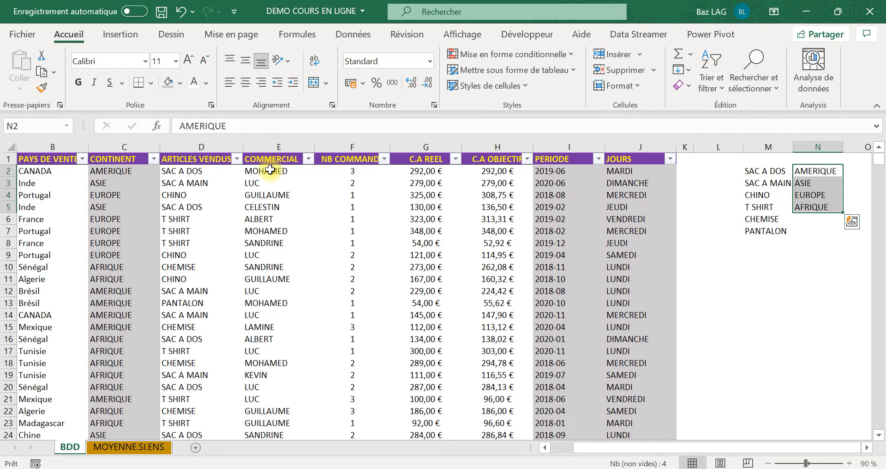
click(237, 159)
click(104, 318)
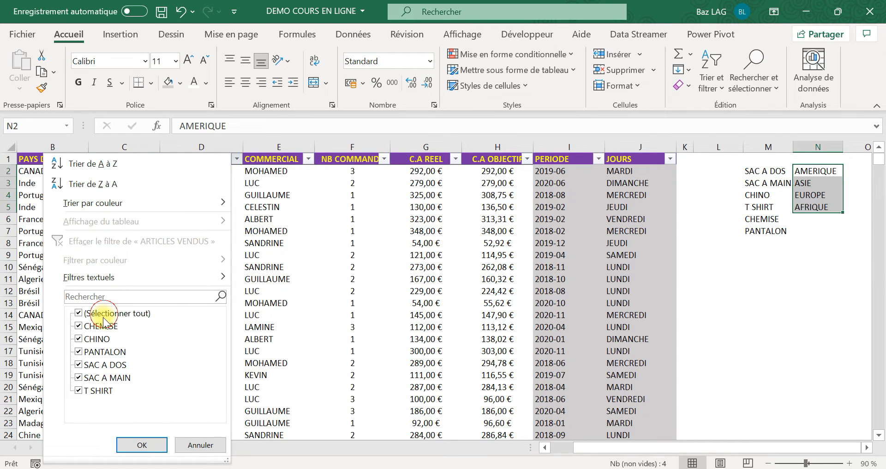
click(107, 377)
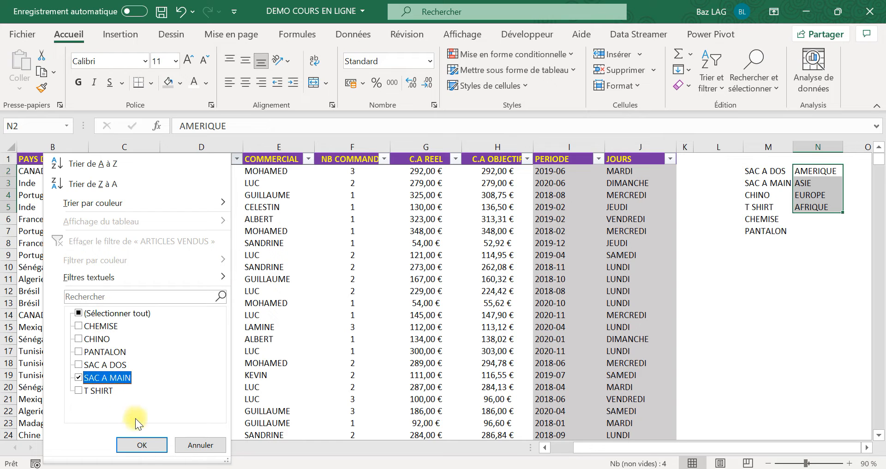
click(141, 445)
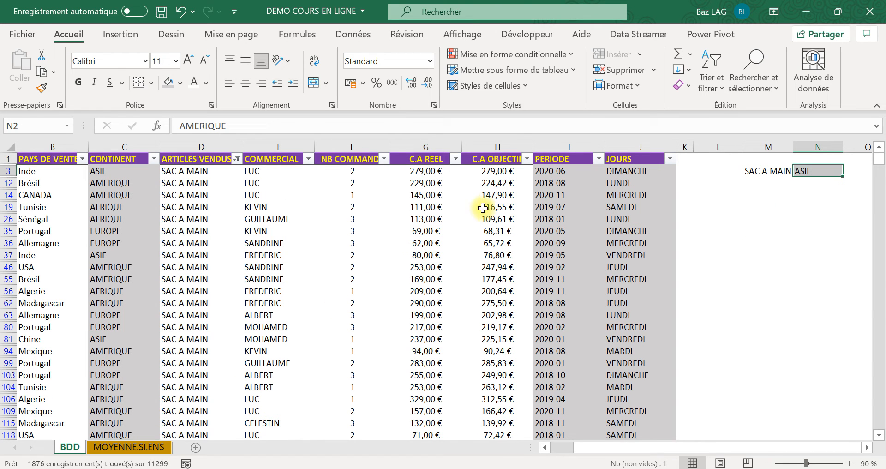
- Filter the CONTINENT column of the BDD sheet to show only ASIE
click(154, 159)
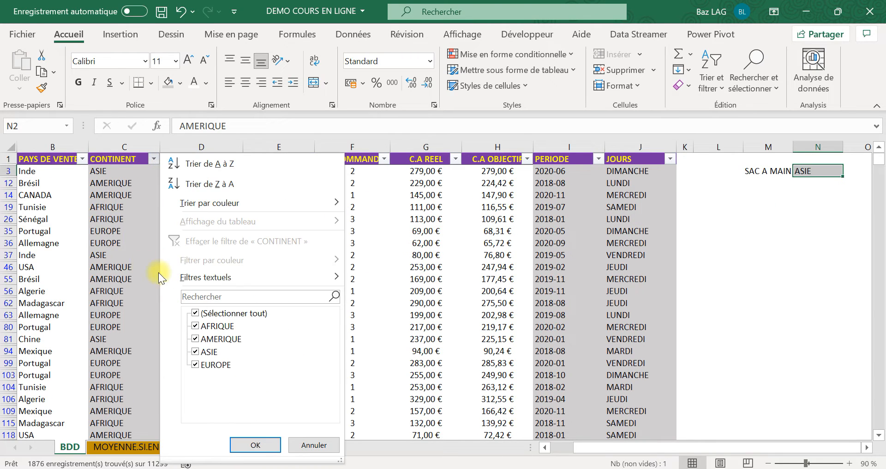
click(205, 313)
click(195, 352)
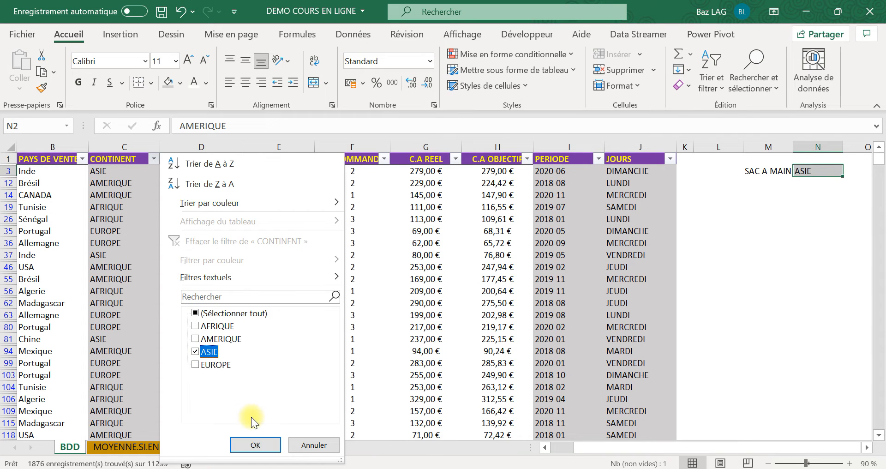
click(258, 444)
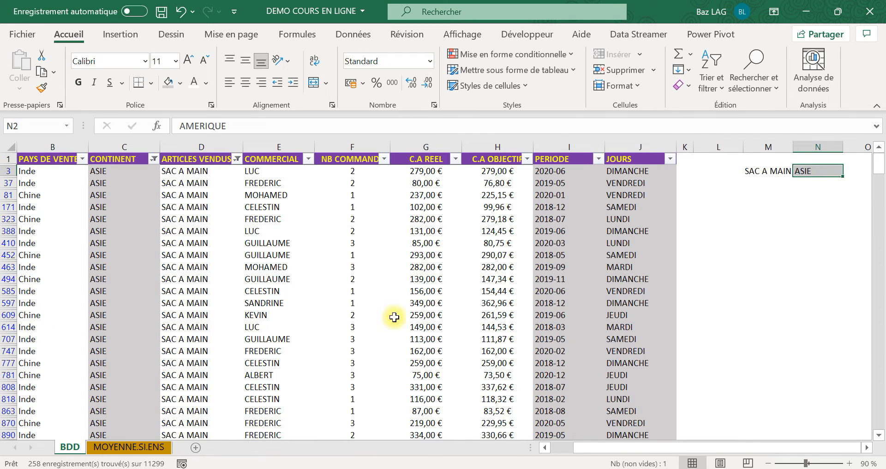
- Filter the PERIODE column of the BDD sheet to show only 2018-01
click(598, 159)
click(469, 324)
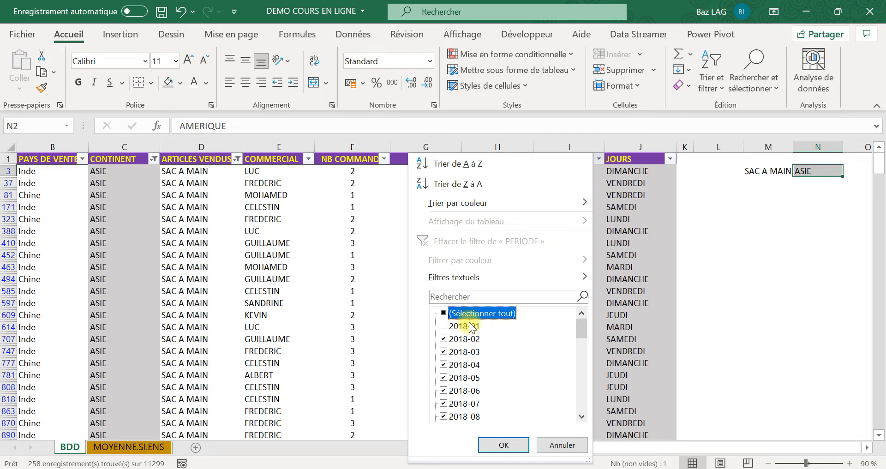
click(468, 314)
click(469, 326)
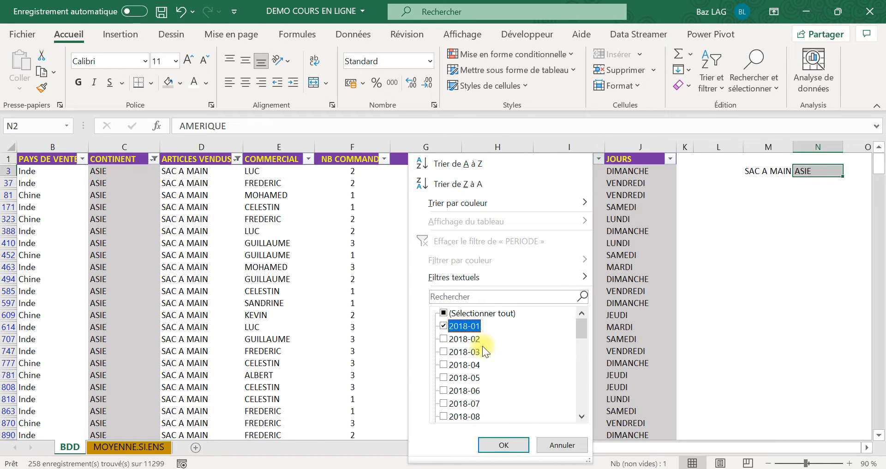
click(500, 445)
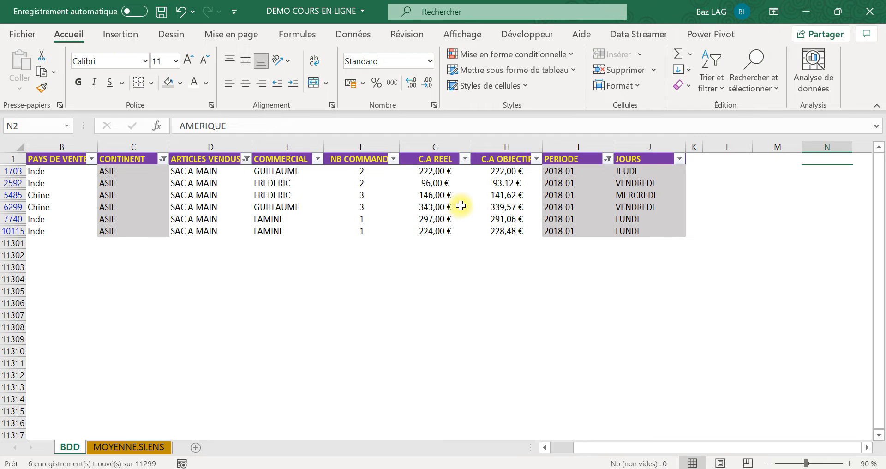
- Check the average of the filtered C.A REEL values against the ASIE result for 2018-01 on the MOYENNE.SI.ENS sheet
click(440, 146)
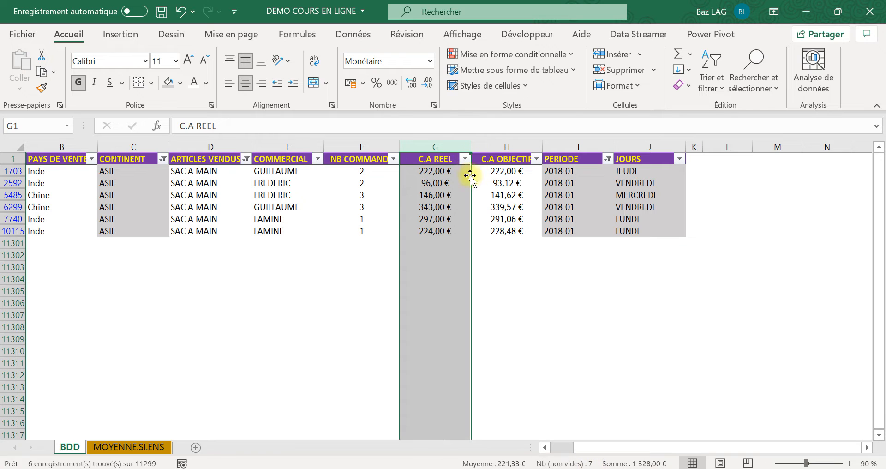
click(437, 171)
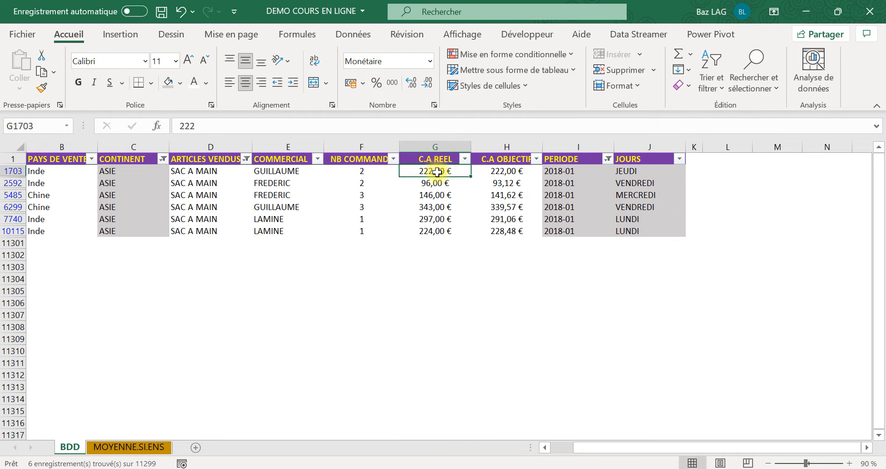
click(436, 184)
click(439, 195)
click(441, 207)
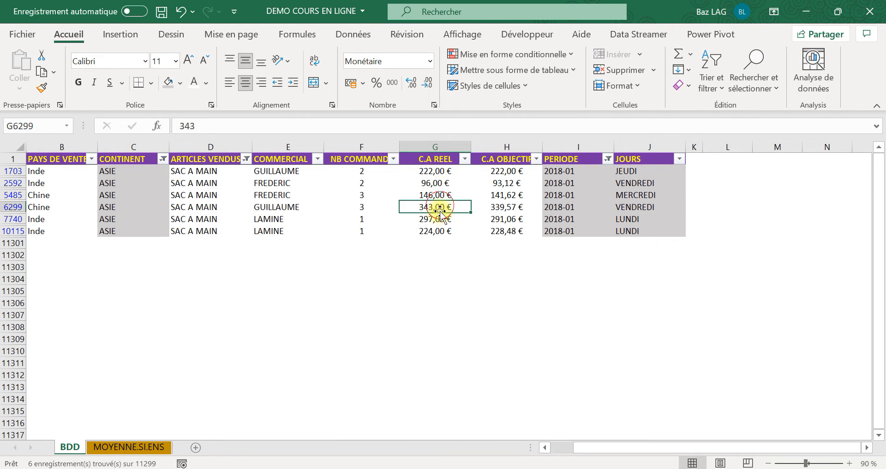
click(439, 218)
click(439, 230)
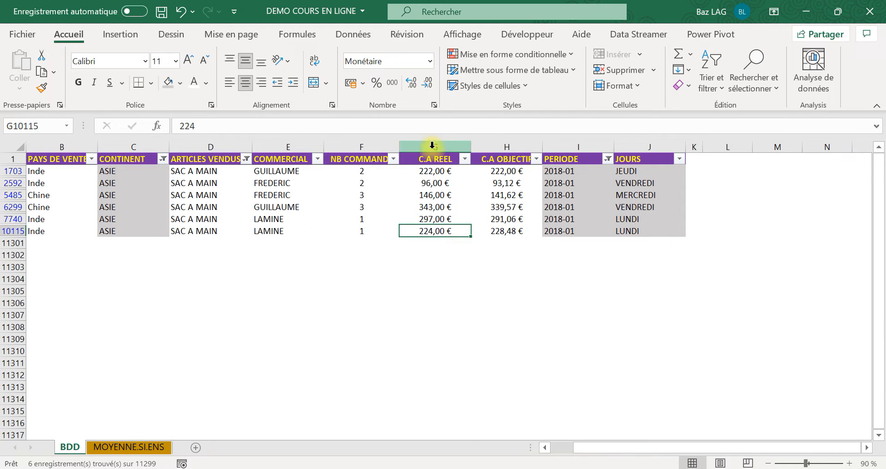
click(435, 147)
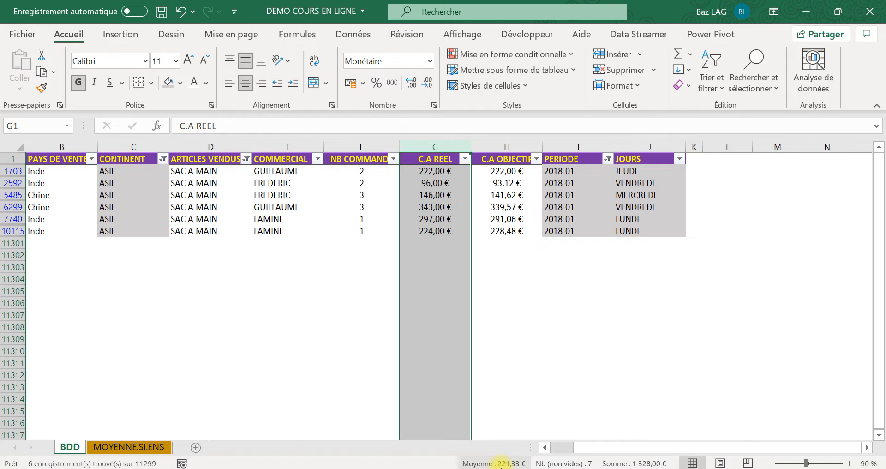
drag(436, 170, 437, 236)
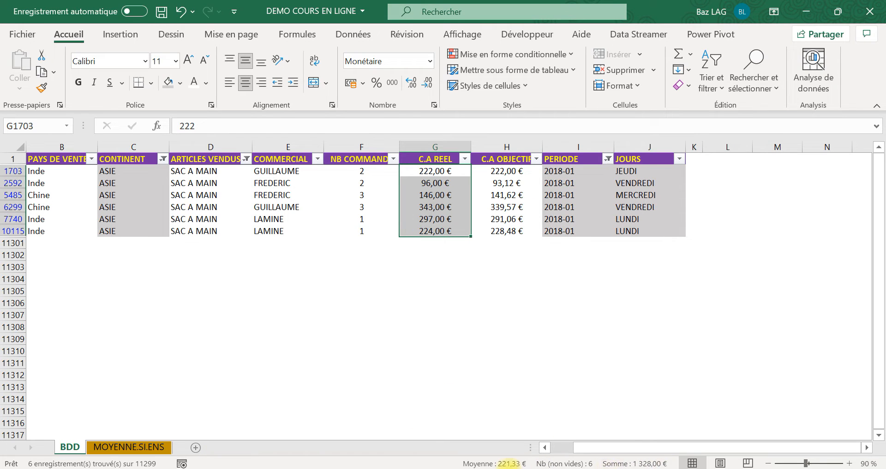
click(113, 447)
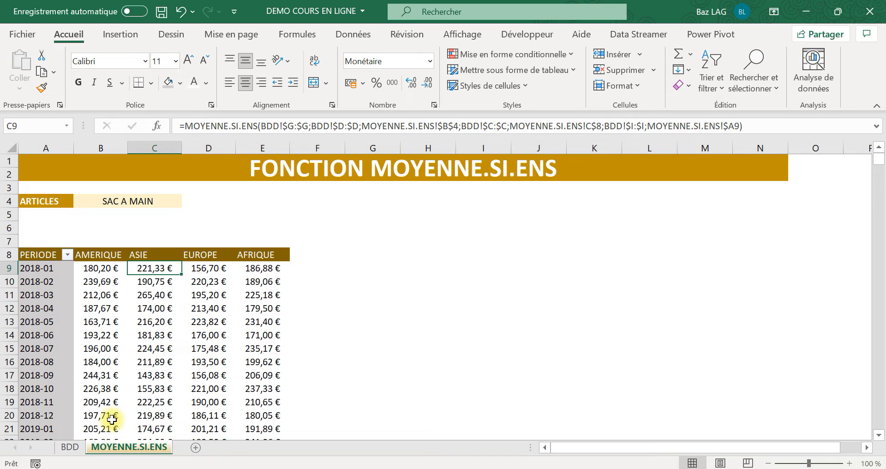
- Clear all the filters on the BDD sheet so that every record is shown again
click(70, 447)
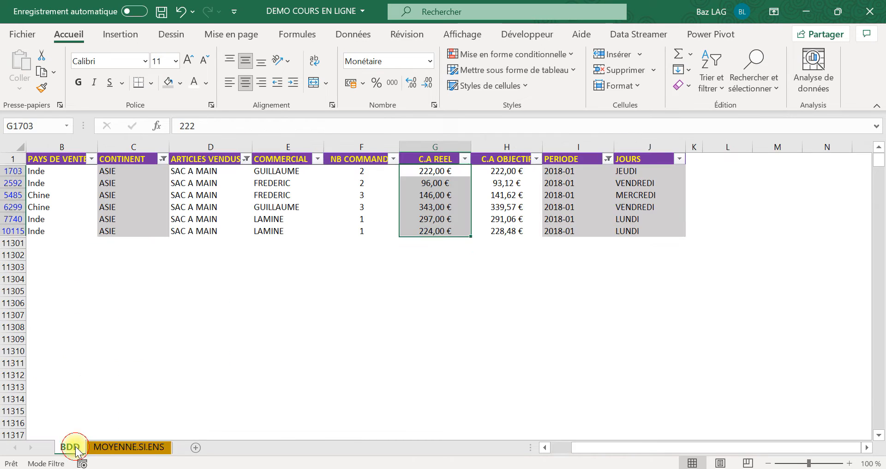
click(366, 36)
click(507, 55)
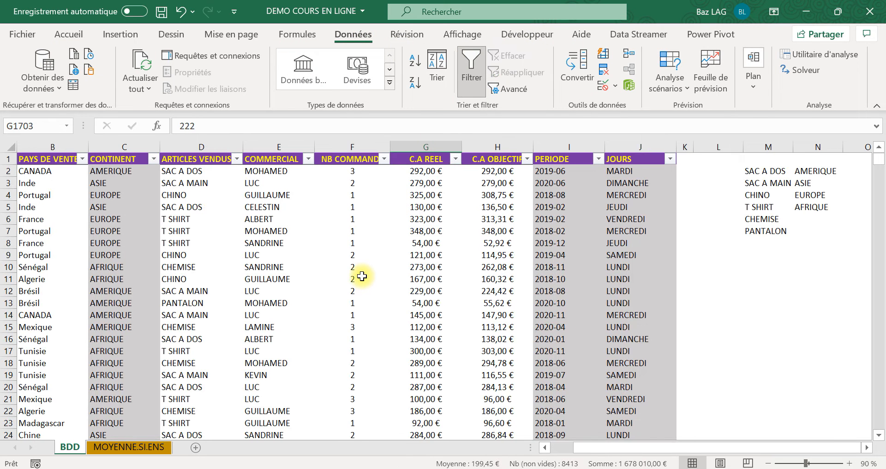
click(362, 276)
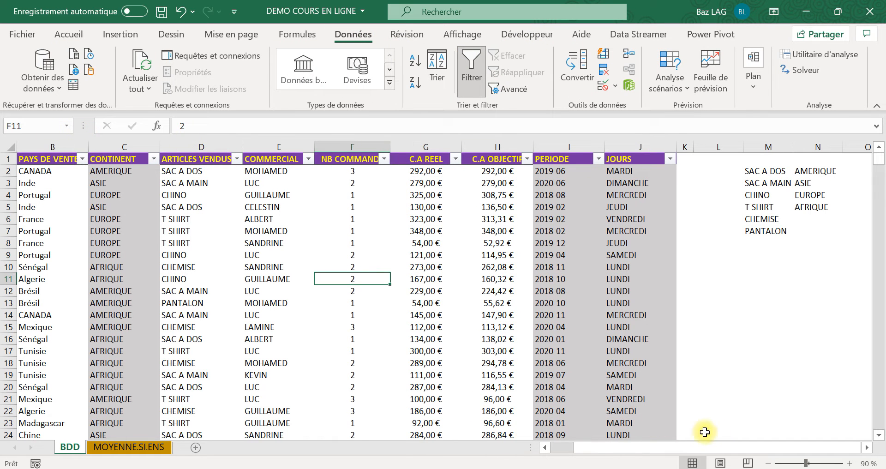
- Insert a PivotTable based on columns A to J of the BDD sheet at cell J8 of the MOYENNE.SI.ENS sheet
drag(695, 447, 673, 446)
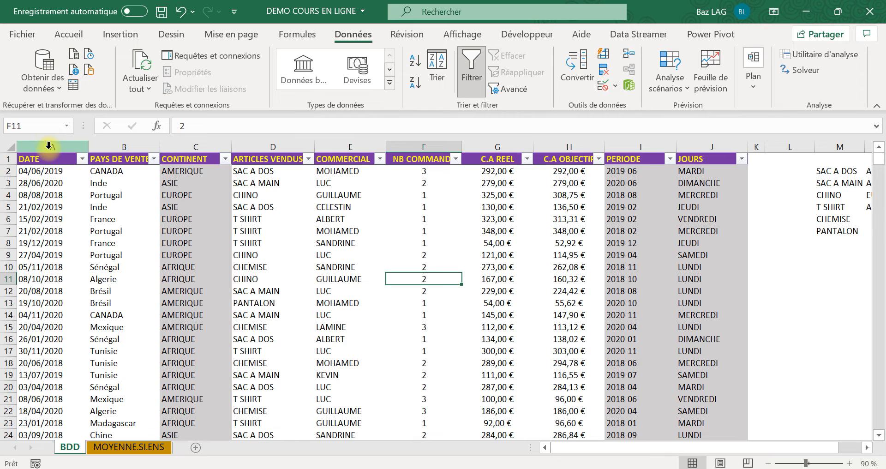
drag(49, 146, 711, 152)
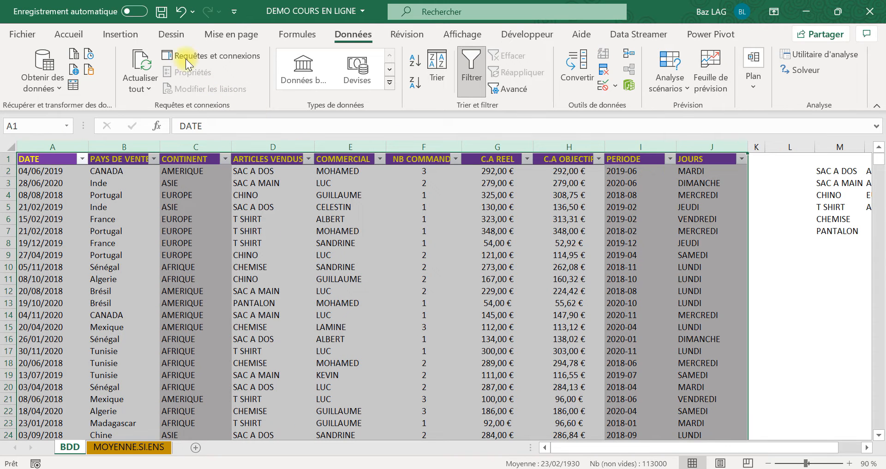
click(121, 34)
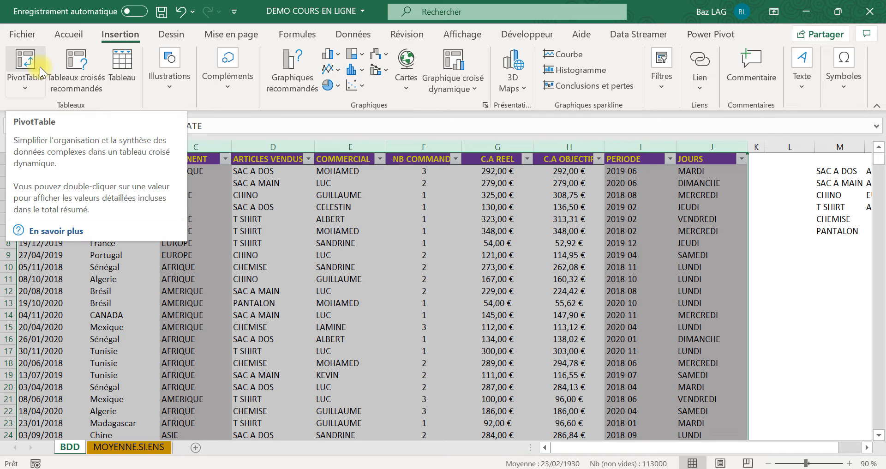
click(40, 66)
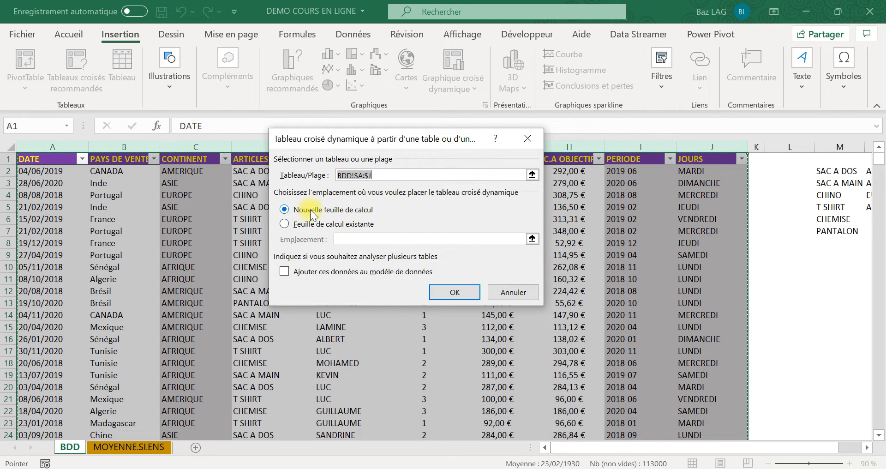
click(283, 224)
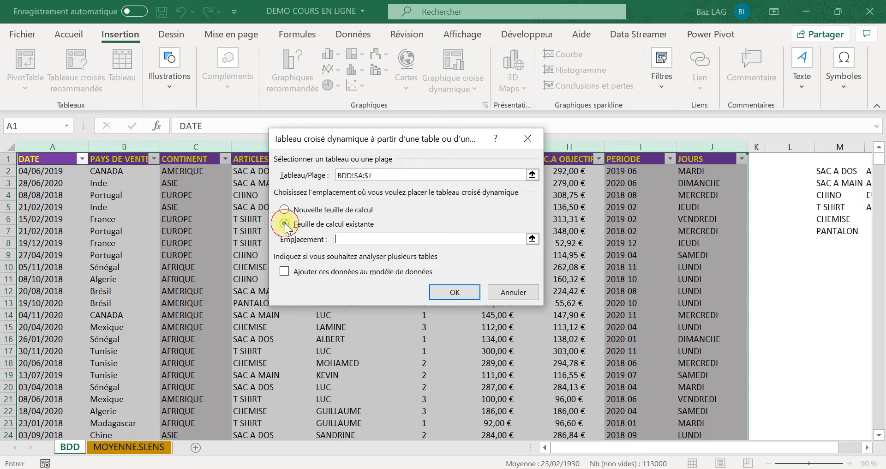
click(154, 448)
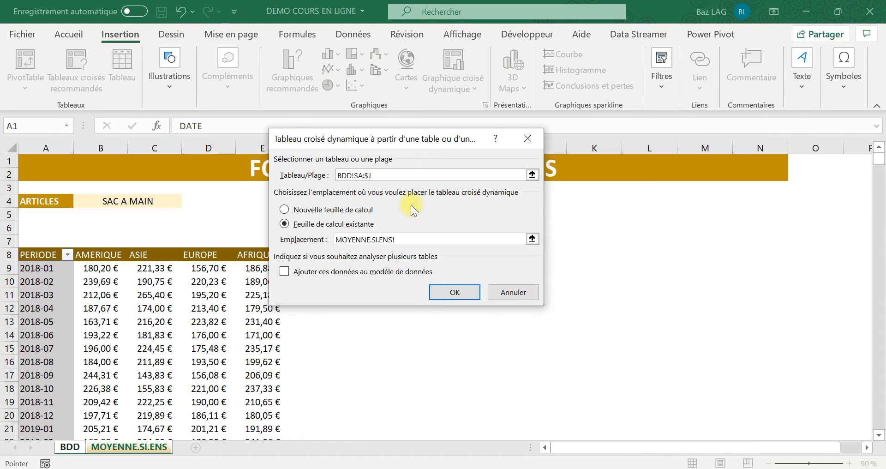
drag(433, 145, 509, 49)
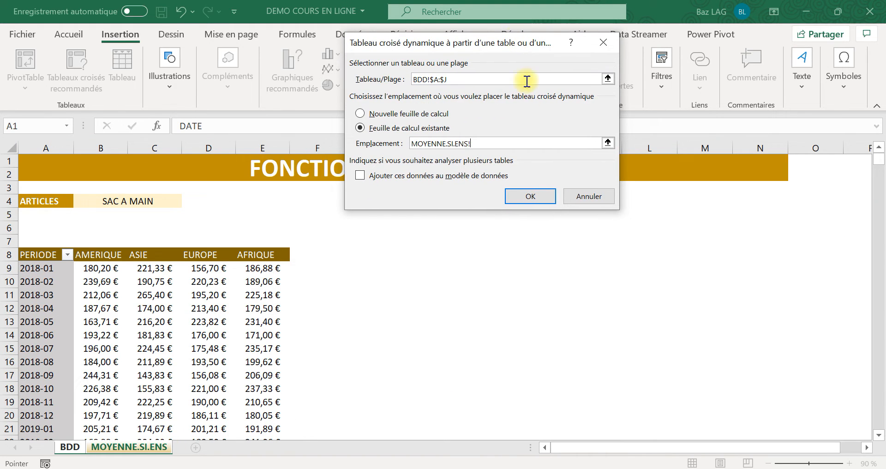
click(531, 257)
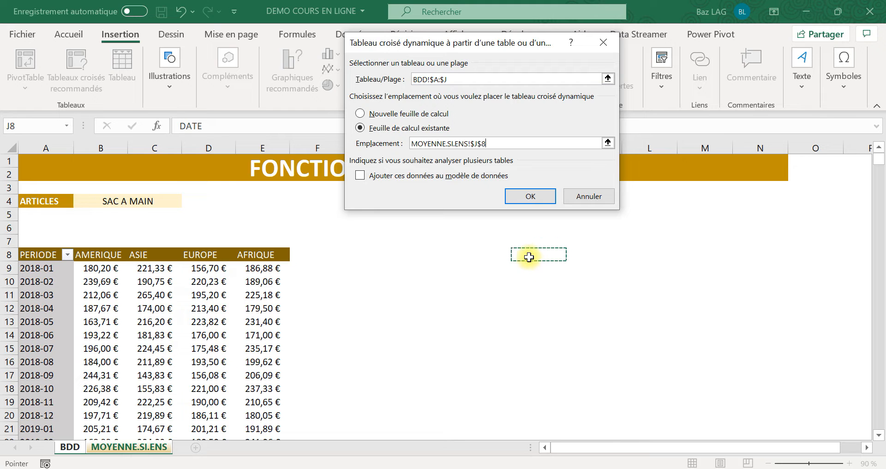
click(532, 196)
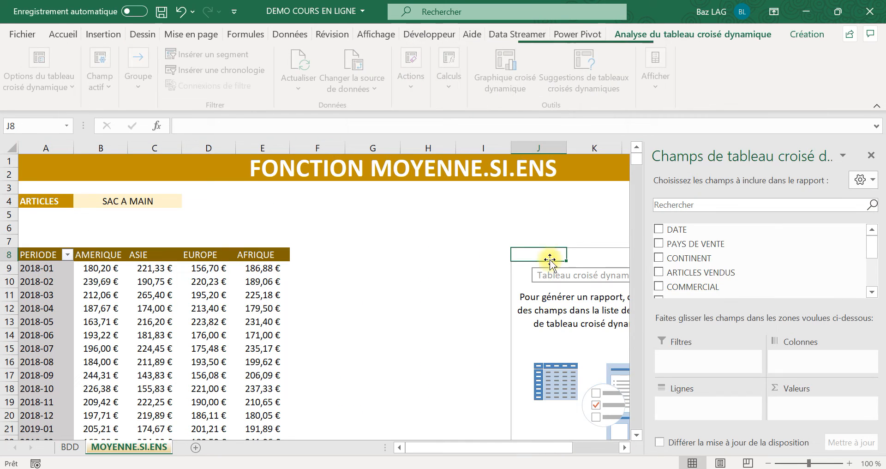
- Lay out the PivotTable with PERIODE as row labels and CONTINENT as column labels
click(460, 239)
click(561, 281)
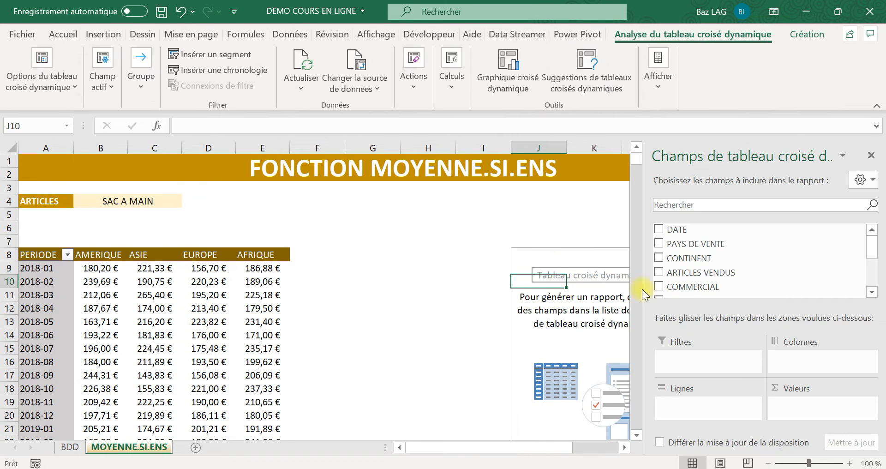
scroll(734, 254, down, 3)
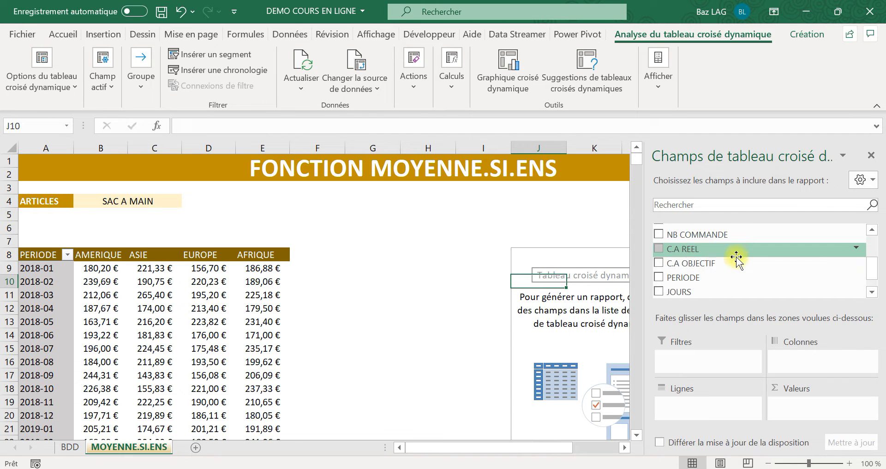
drag(698, 257, 685, 412)
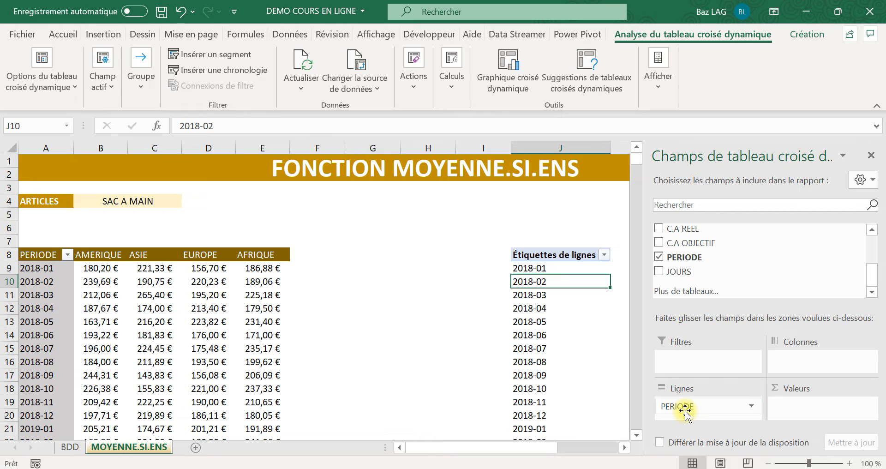
scroll(718, 263, up, 2)
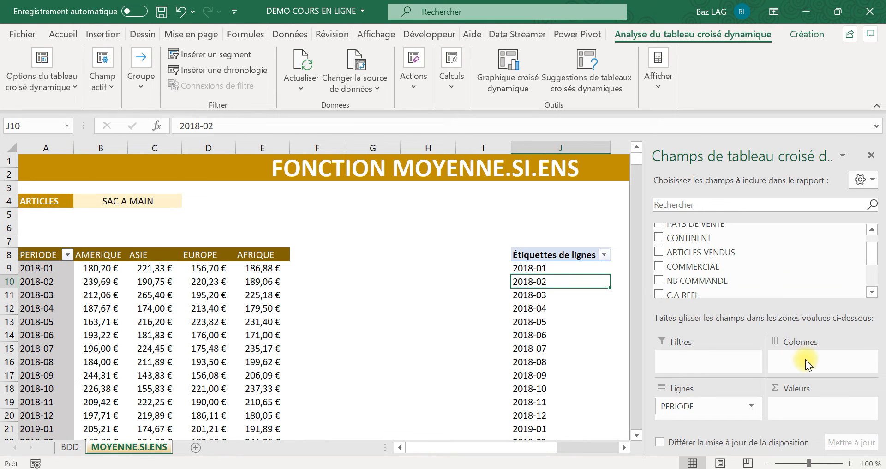
drag(720, 237, 816, 359)
- Add C.A REEL to the values area of the PivotTable
scroll(726, 276, down, 2)
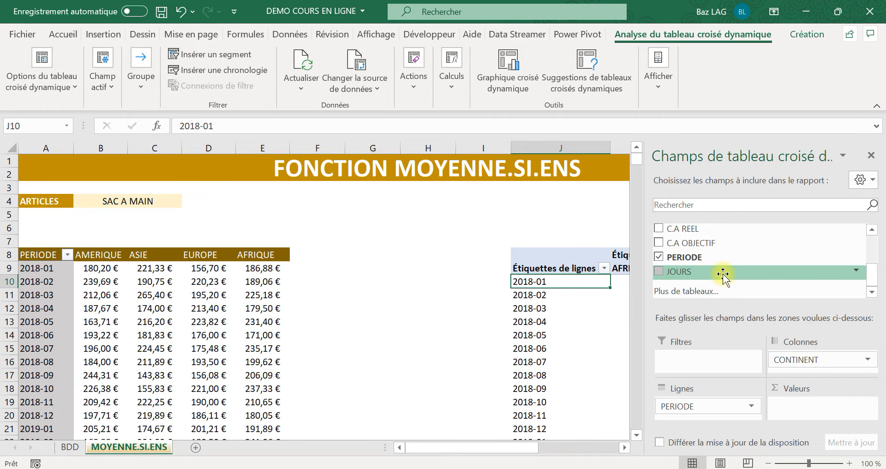
drag(684, 228, 811, 413)
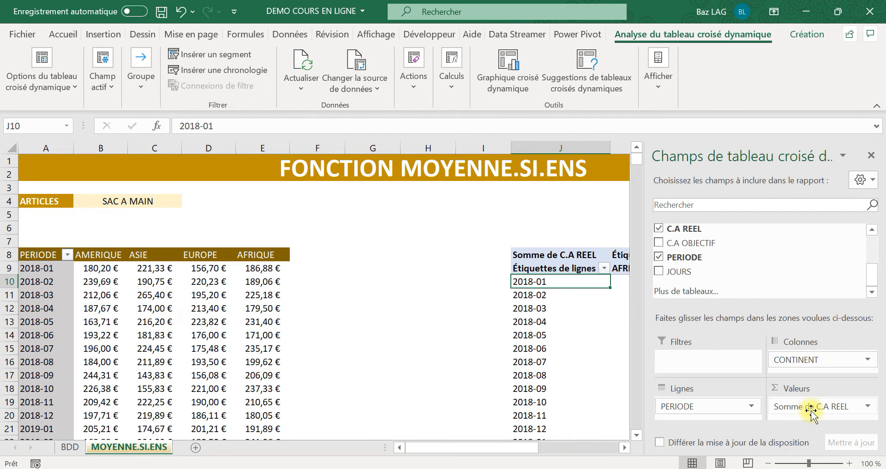
click(579, 352)
click(584, 228)
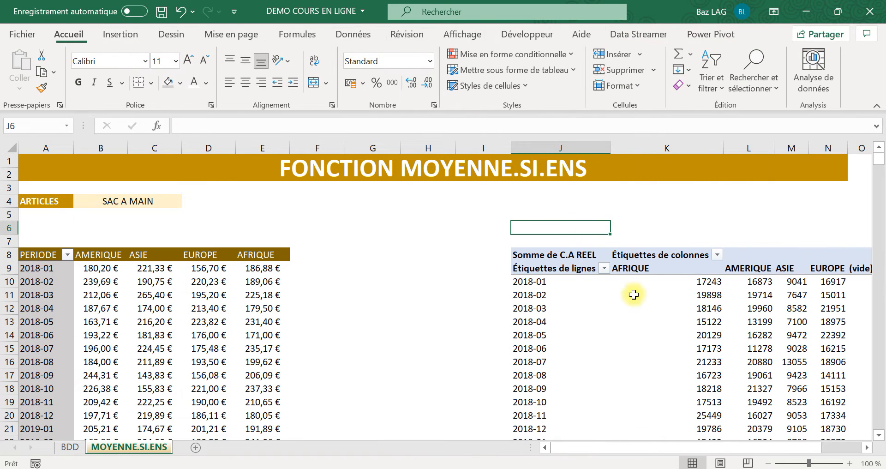
- Summarize the PivotTable's C.A REEL values by Moyenne instead of Somme
click(712, 284)
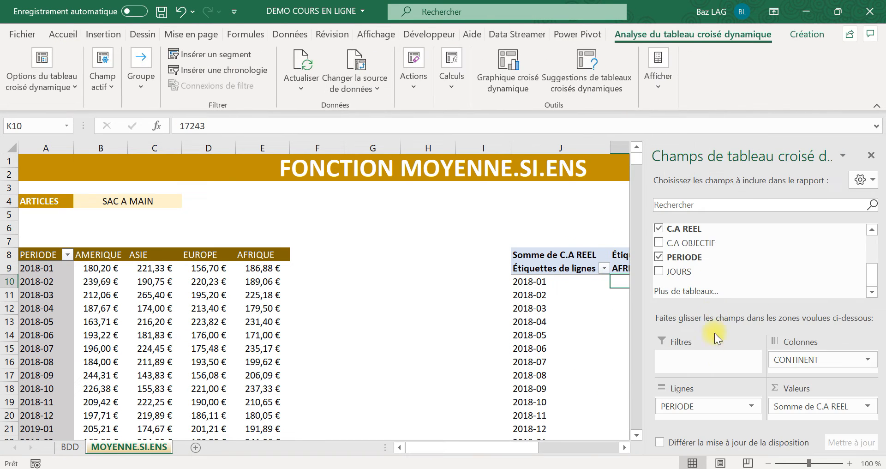
click(862, 407)
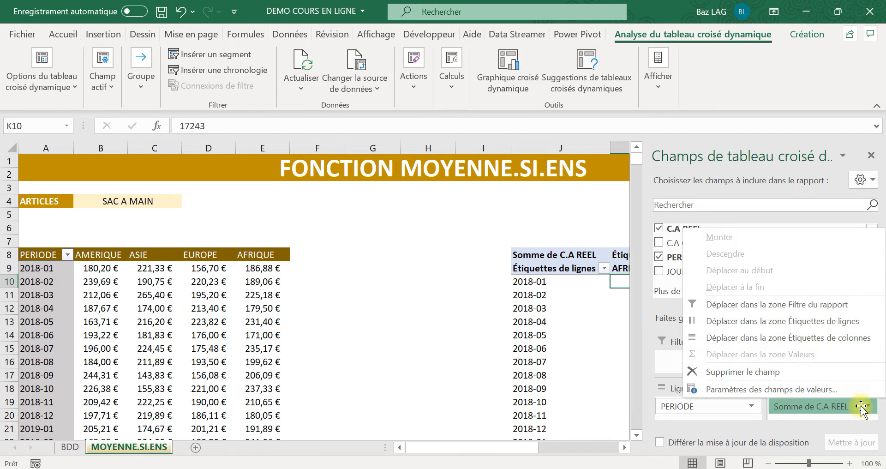
click(775, 389)
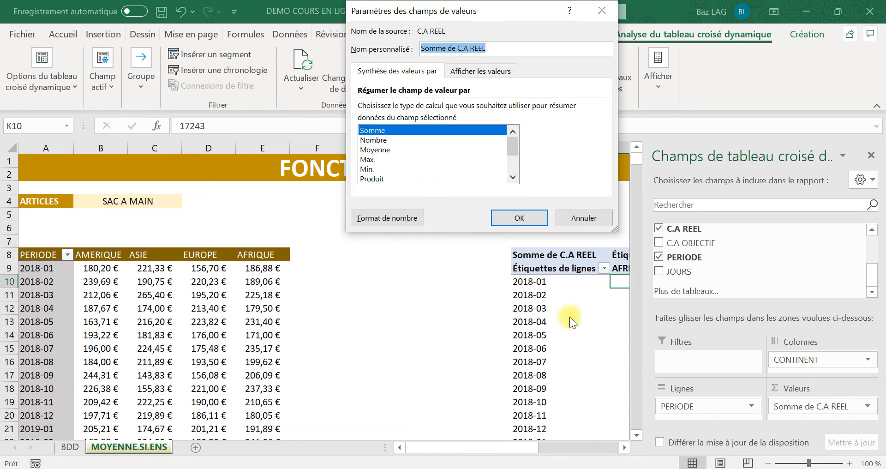
click(375, 151)
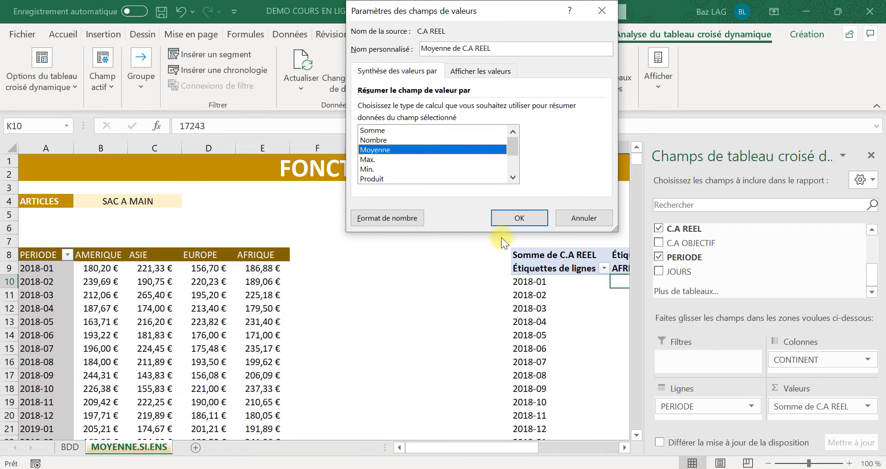
click(520, 219)
click(515, 214)
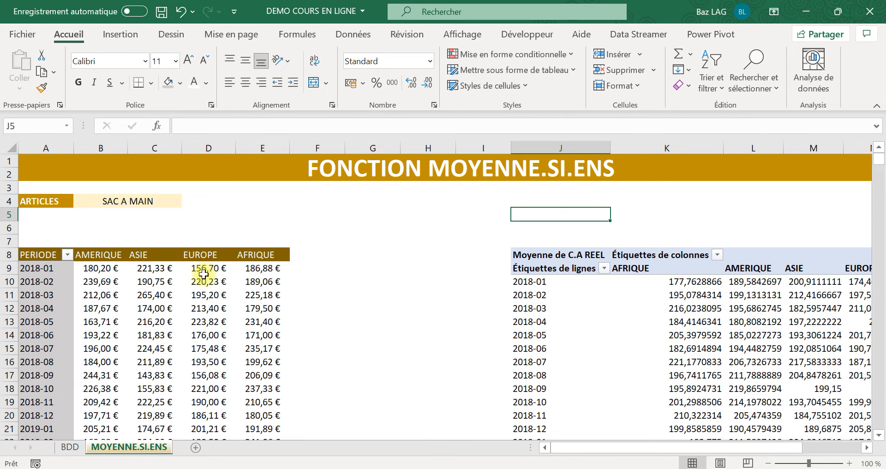
- Close the PivotTable field list to free up the view of the continent columns
click(755, 267)
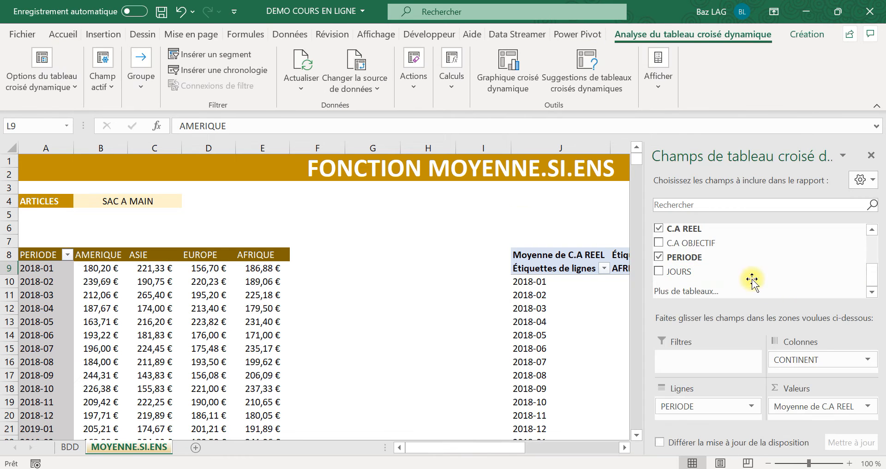
click(578, 172)
click(748, 270)
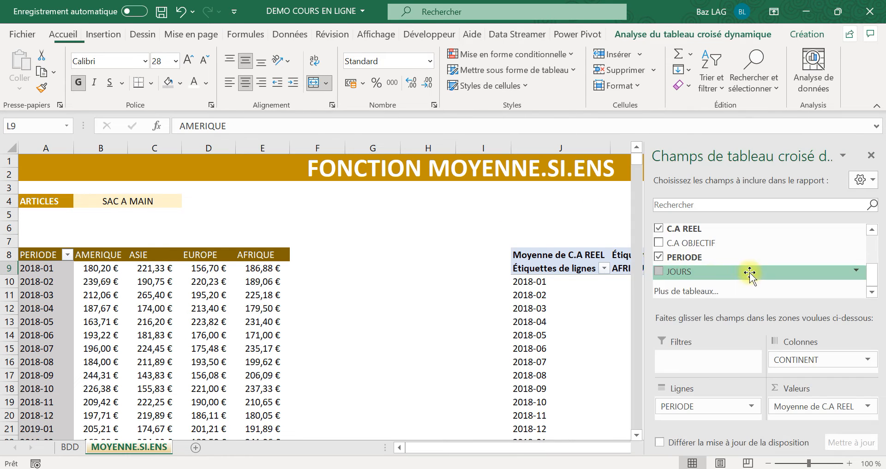
click(872, 155)
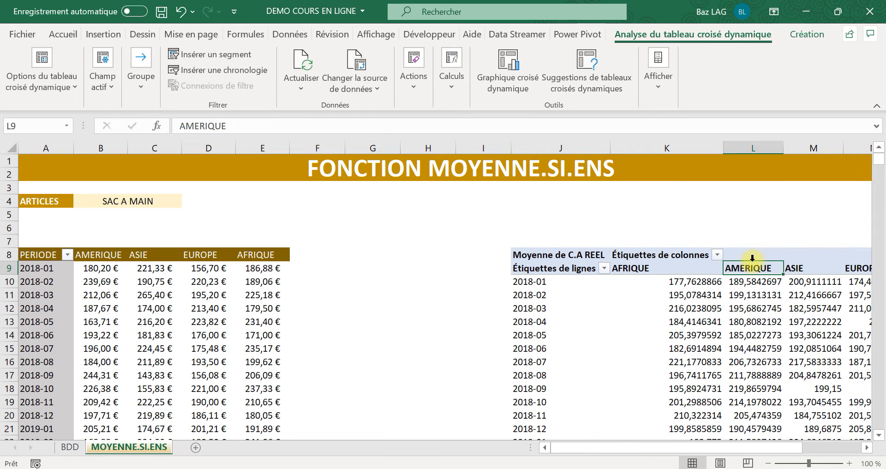
- Reorder the PivotTable's continent columns to AMERIQUE, ASIE, EUROPE, AFRIQUE, matching the formula table
drag(752, 273, 612, 266)
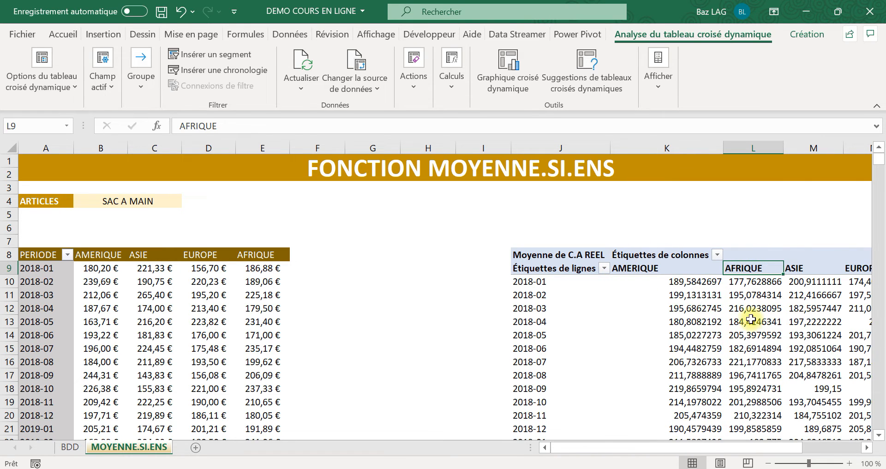
click(812, 270)
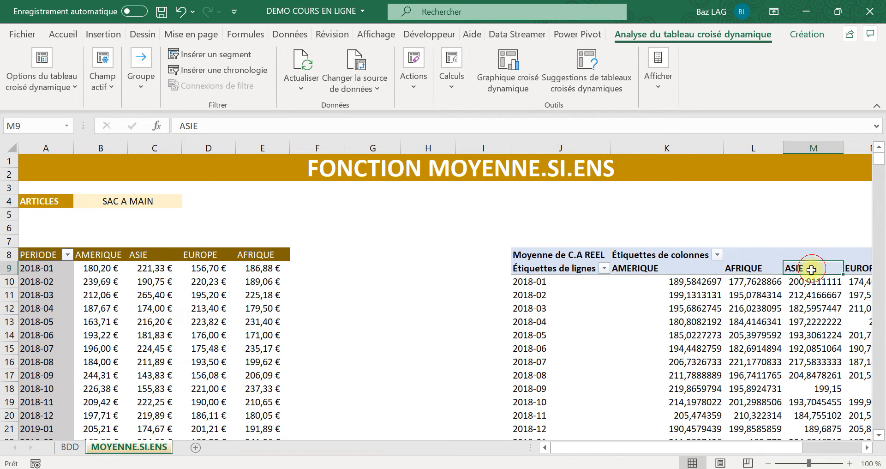
drag(811, 274, 721, 257)
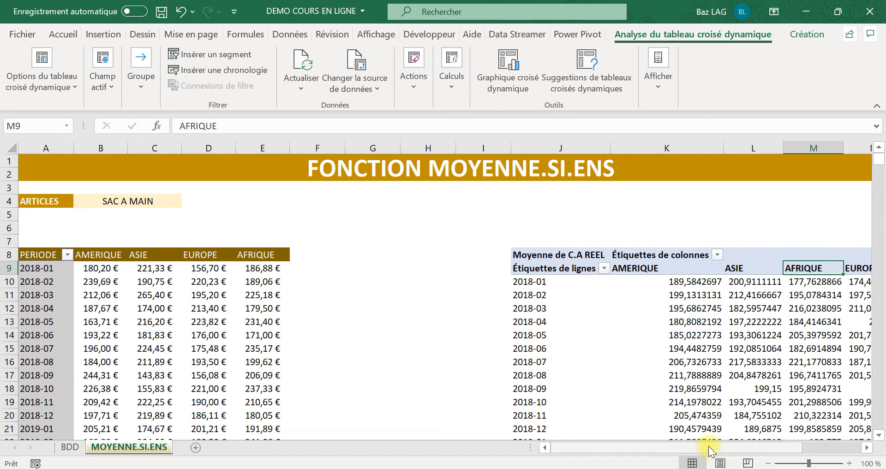
drag(707, 447, 781, 460)
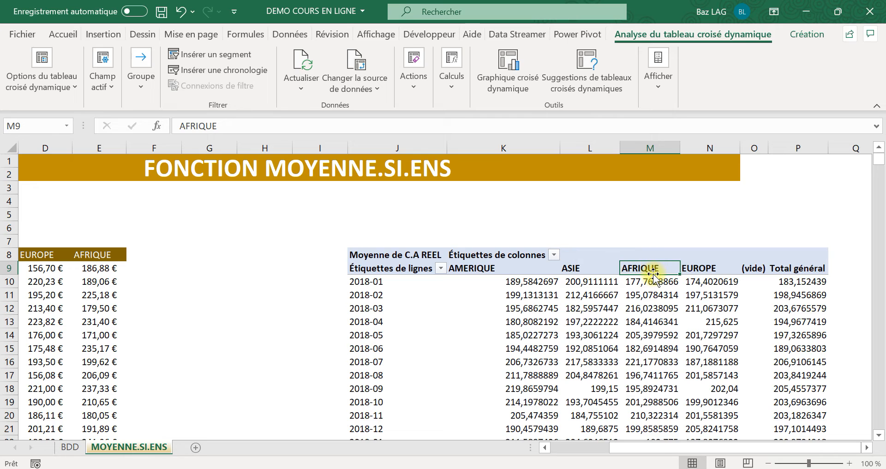
drag(653, 274, 716, 259)
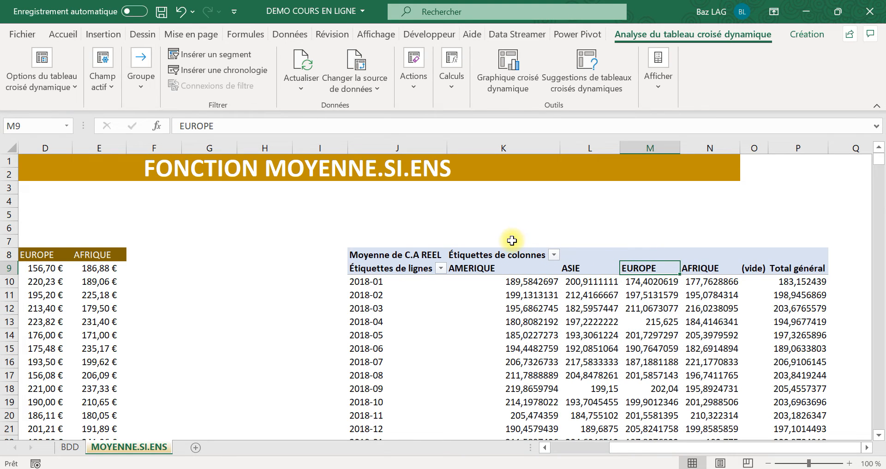
- Apply the Monétaire number format to PivotTable columns K to P and narrow them to a uniform width
mouse_move(530, 310)
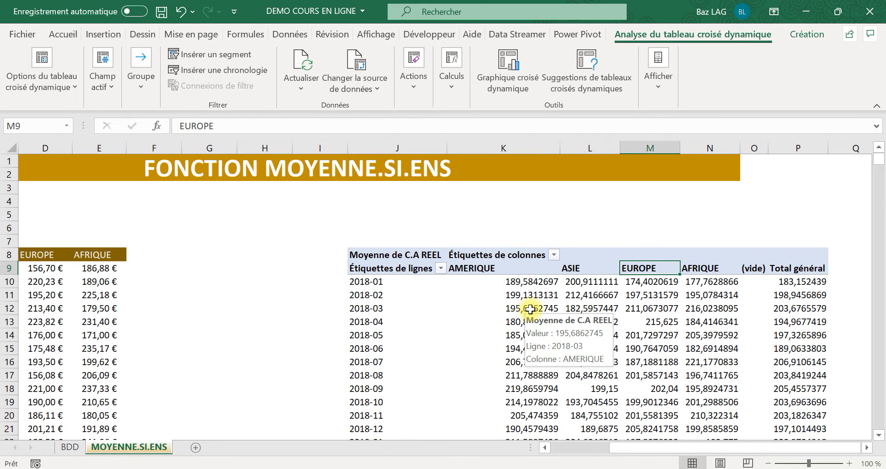
drag(485, 144, 784, 139)
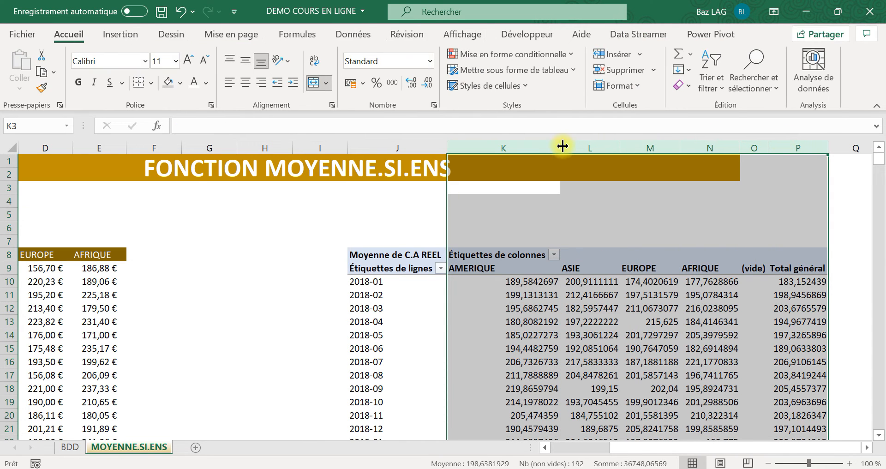
drag(563, 146, 511, 147)
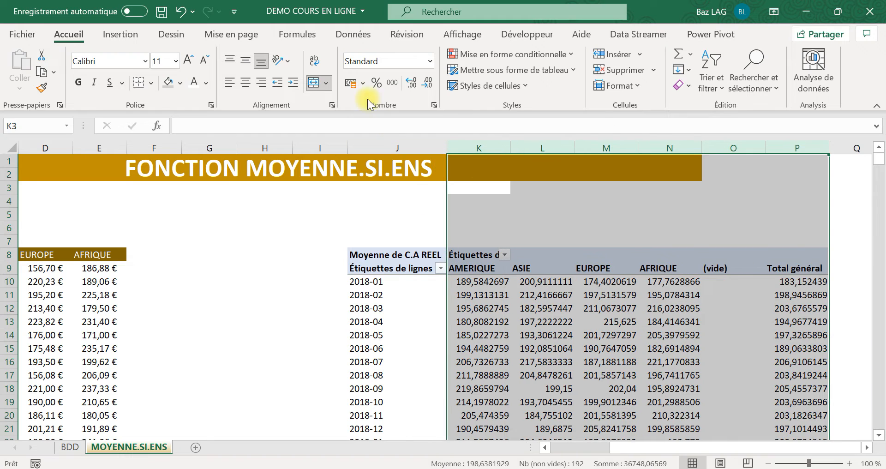
click(383, 60)
text(Monétaire)
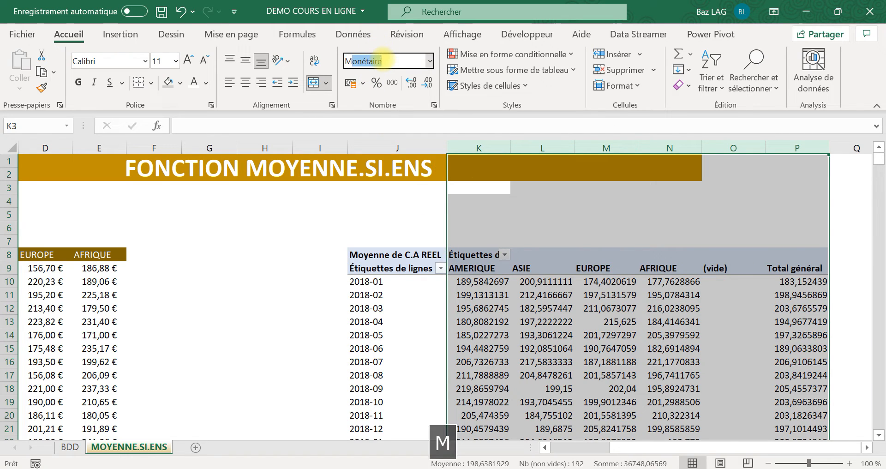
key(Return)
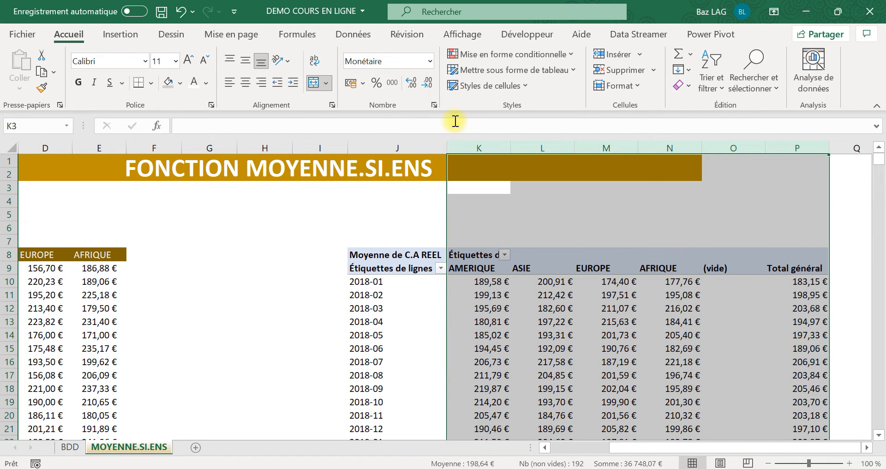
drag(510, 150, 487, 152)
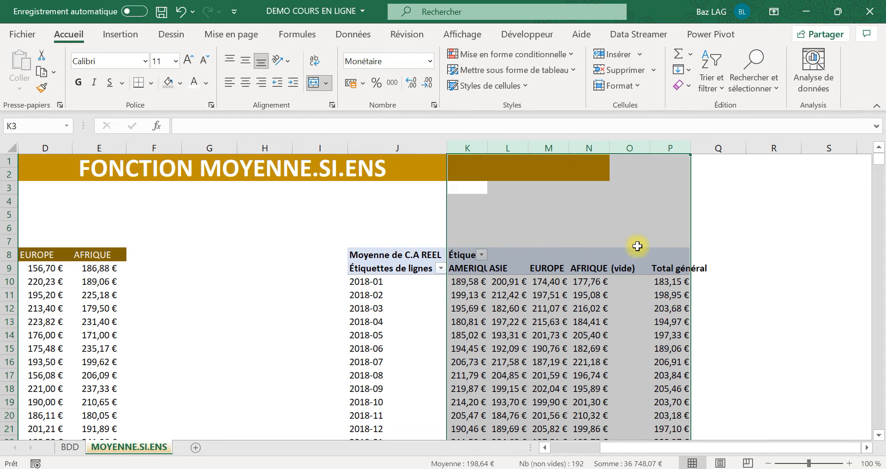
- Widen PivotTable columns K to P slightly and turn off the option that adjusts column widths automatically on update
drag(488, 148, 495, 149)
click(527, 309)
right_click(532, 309)
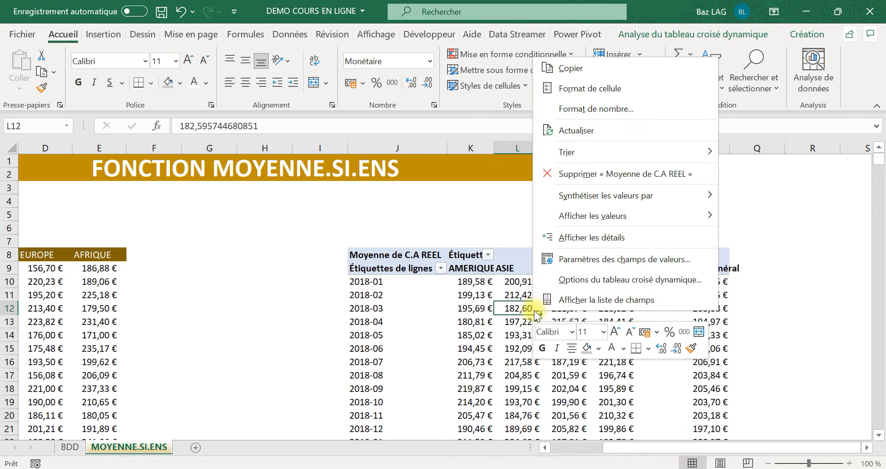
click(588, 279)
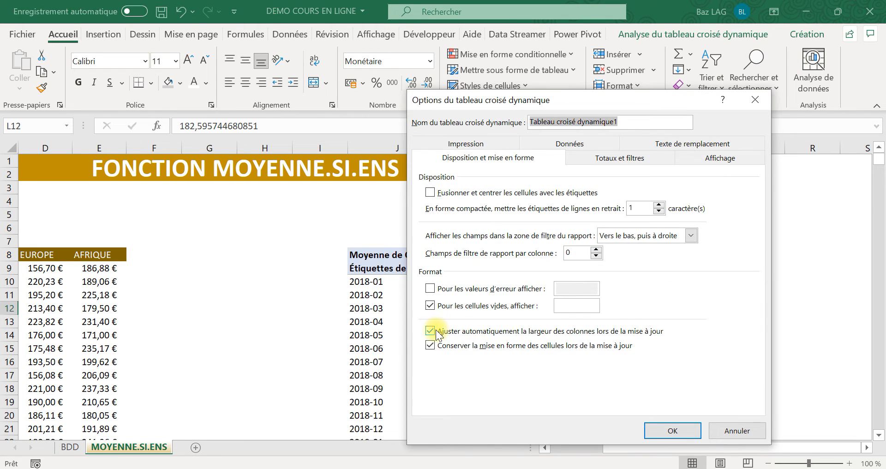
click(437, 335)
click(669, 427)
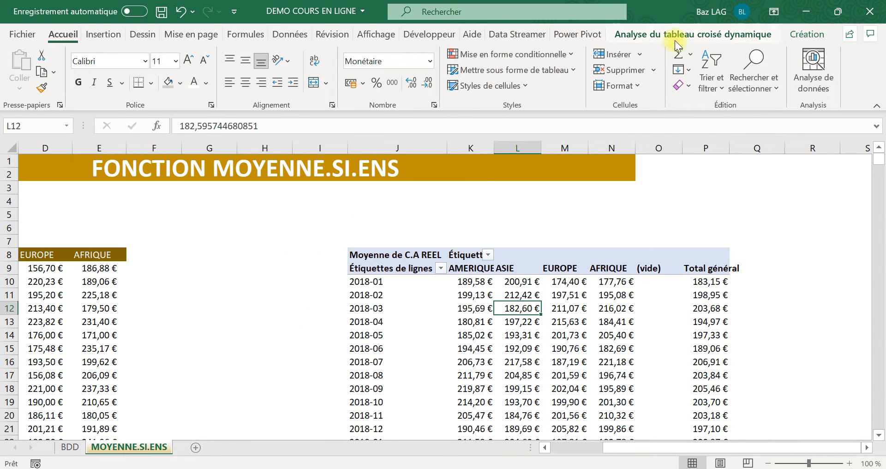
- Apply the blue PivotTable style with a solid blue header band to the PivotTable
click(808, 34)
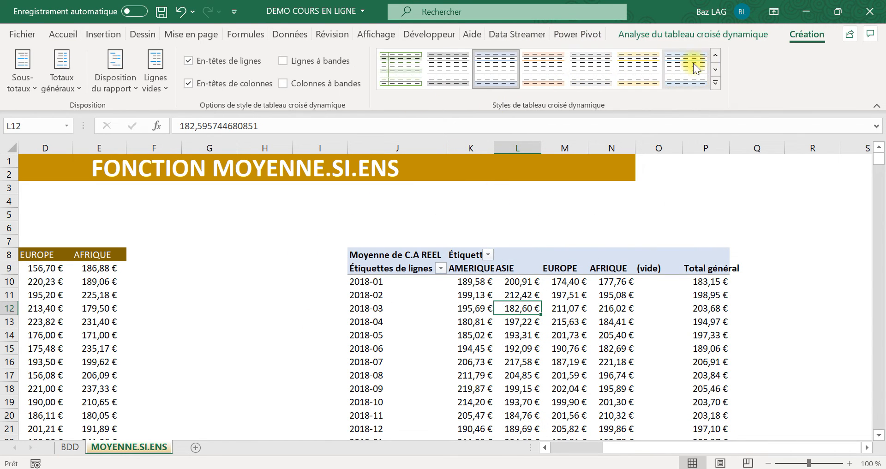
click(716, 69)
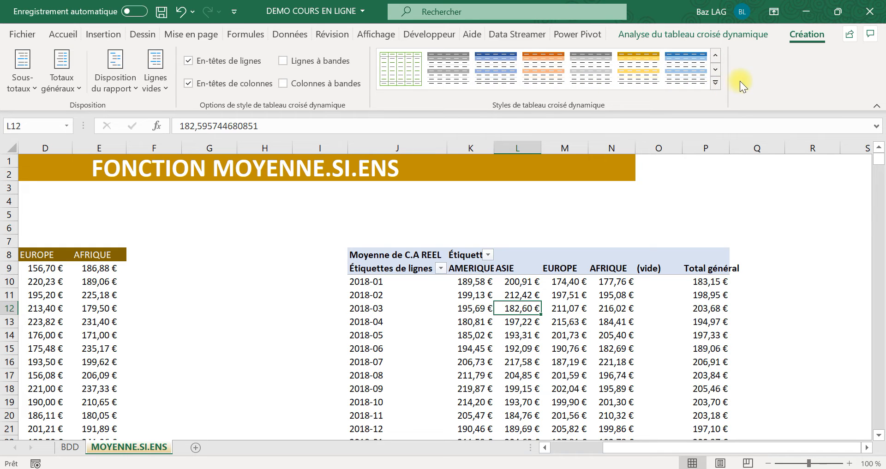
click(693, 68)
click(266, 282)
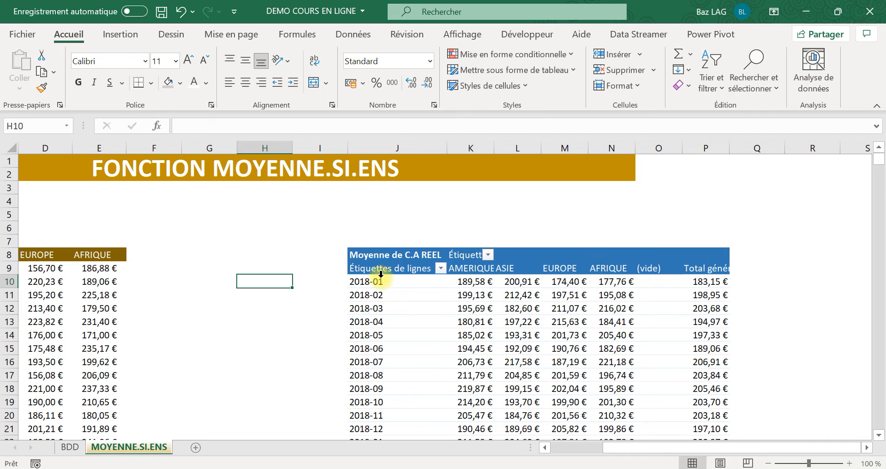
scroll(366, 273, down, 5)
scroll(366, 273, up, 5)
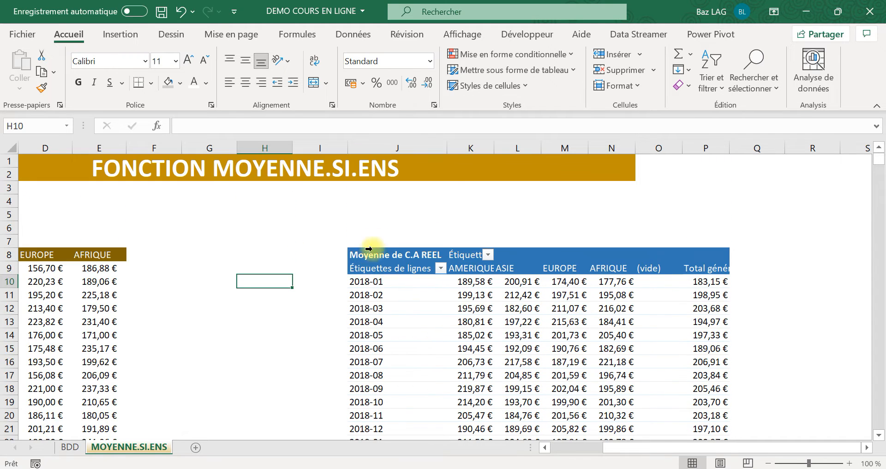
- Insert a slicer for the ARTICLES VENDUS field of the PivotTable
click(363, 249)
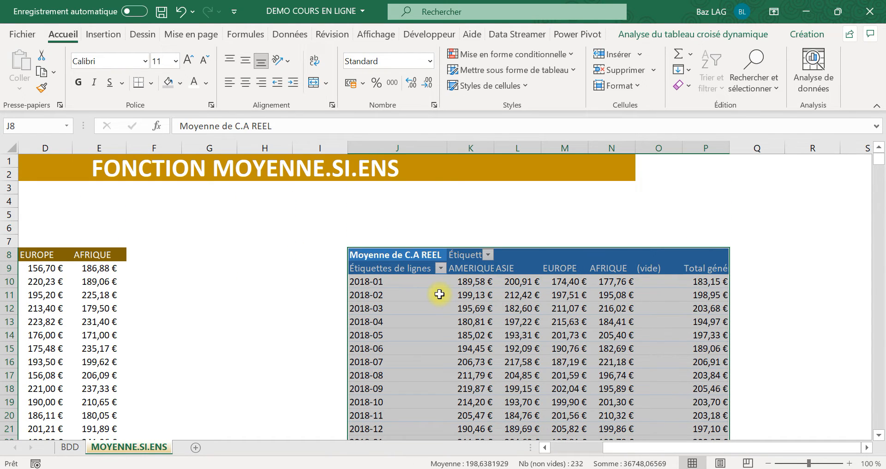
click(712, 39)
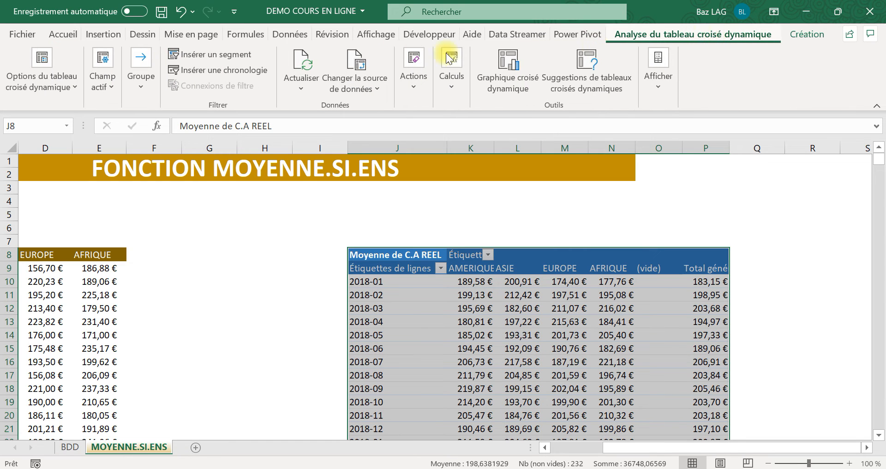
click(228, 51)
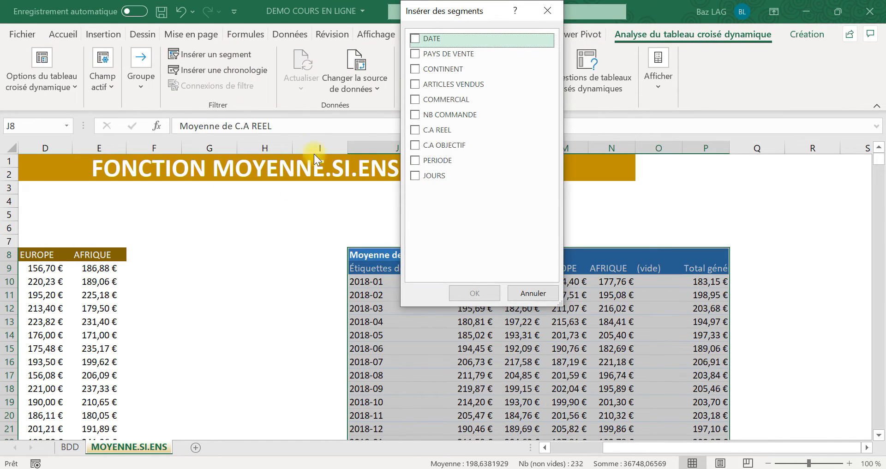
click(425, 87)
click(469, 293)
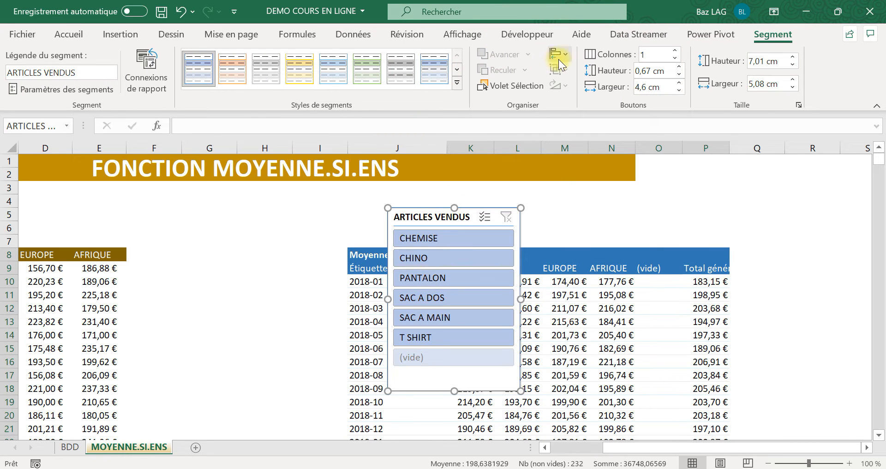
- Arrange the ARTICLES VENDUS slicer in 3 columns, resize it to about 2,54 by 8,63 cm and place it around columns O to S at the sheet's top
click(675, 50)
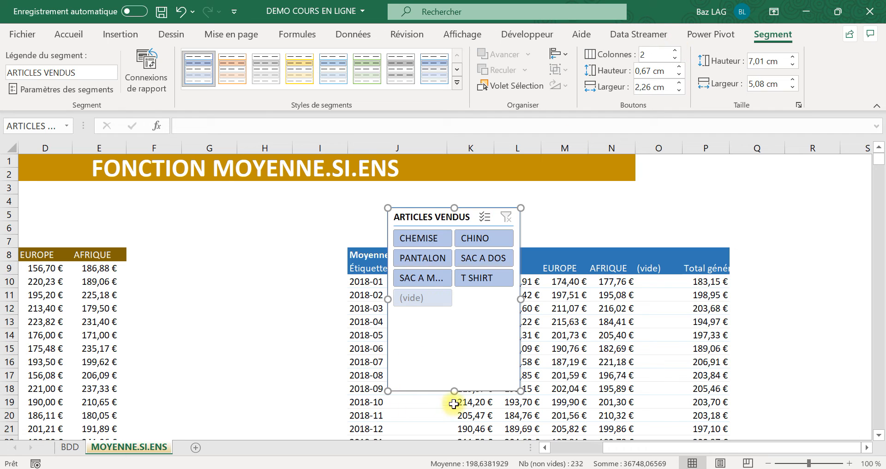
drag(454, 391, 459, 292)
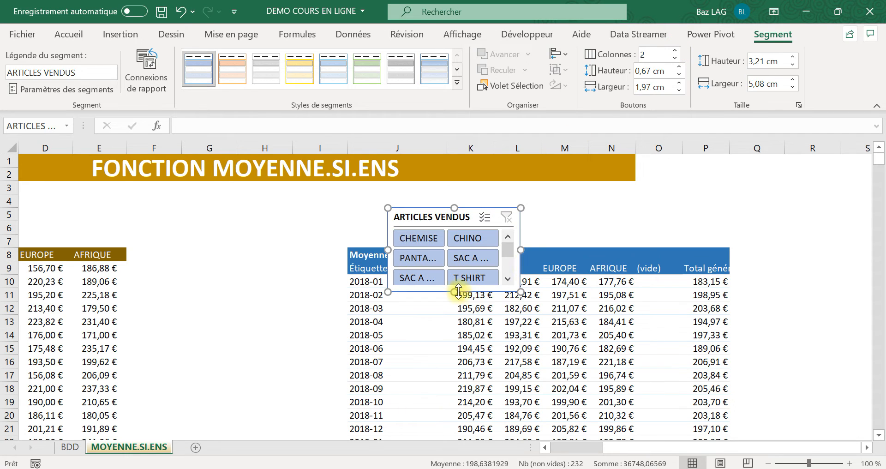
click(675, 51)
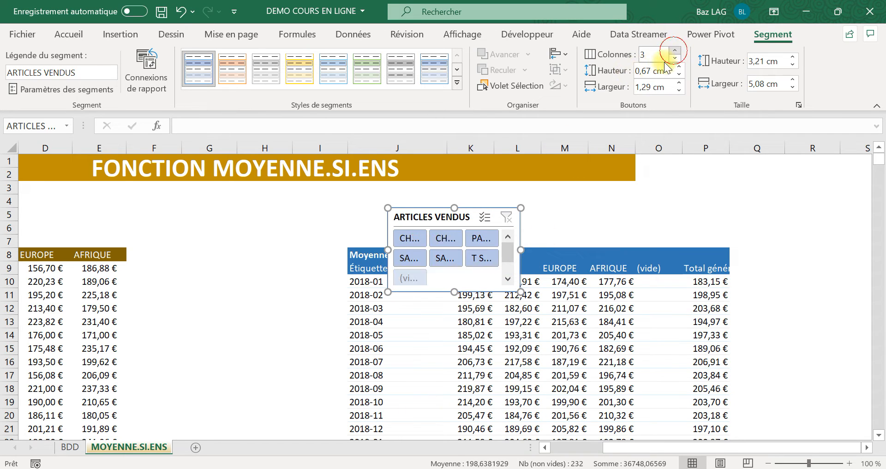
drag(521, 252, 614, 250)
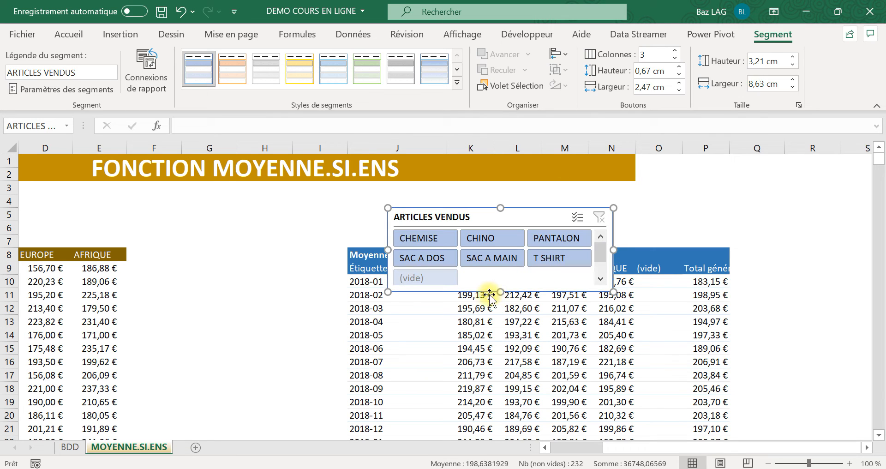
drag(500, 295, 500, 275)
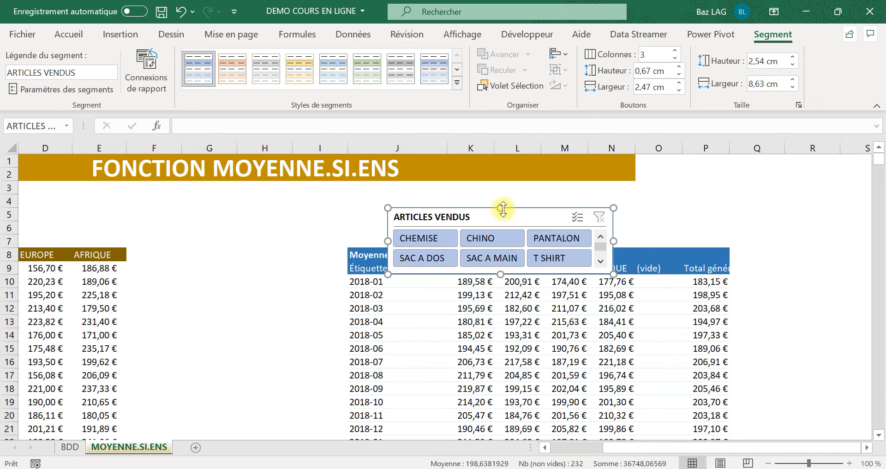
drag(503, 209, 784, 158)
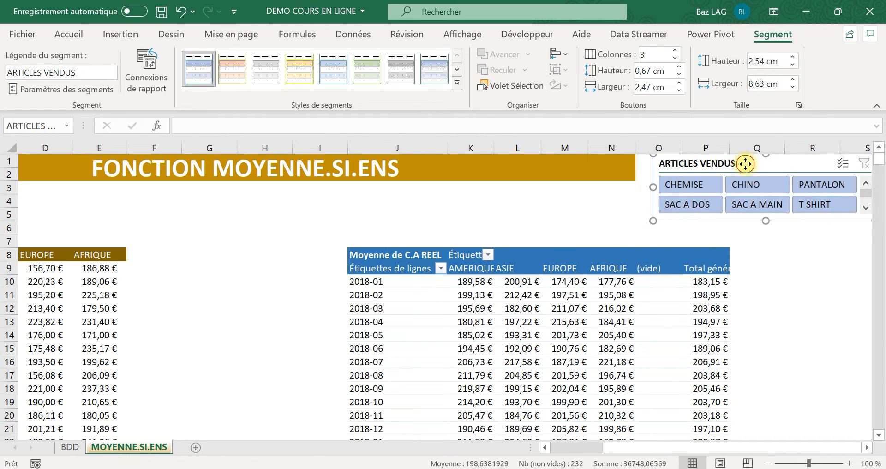
- Move the whole PivotTable up one row so it starts in cell J7, aligning its period rows with the formula table
click(390, 249)
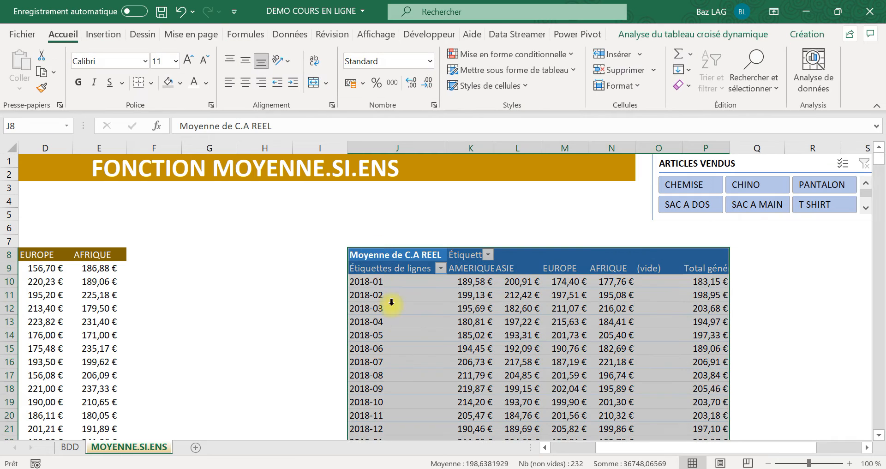
scroll(455, 409, down, 11)
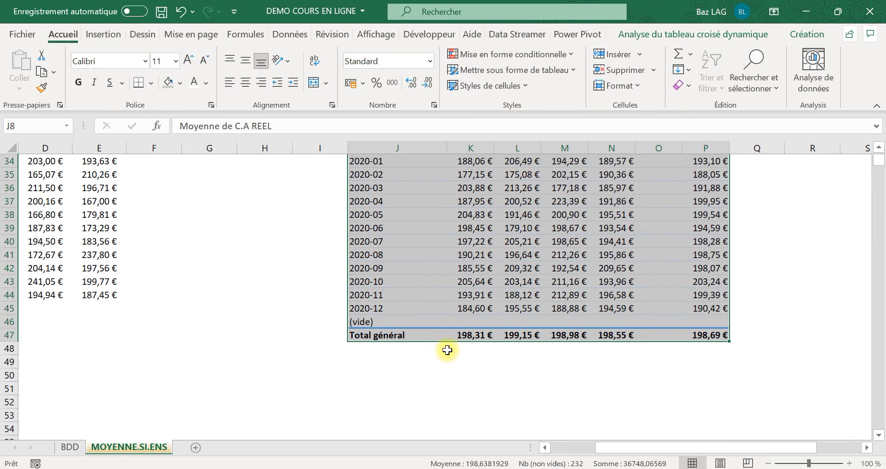
click(464, 334)
scroll(445, 331, up, 11)
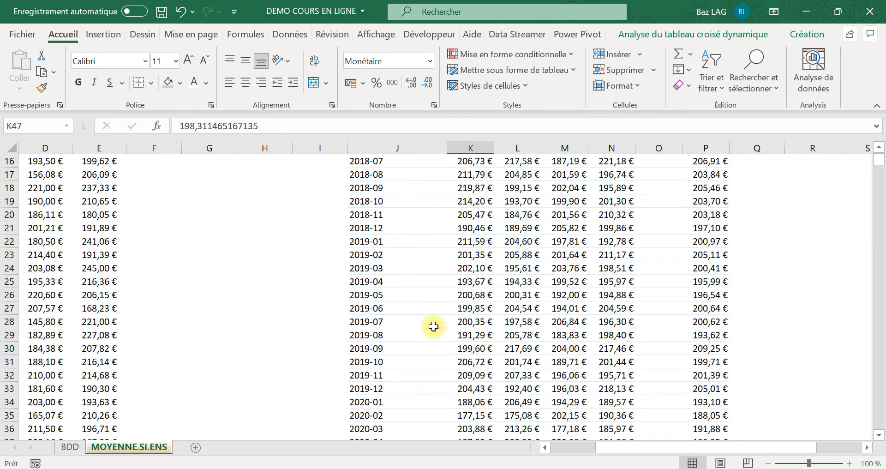
click(367, 249)
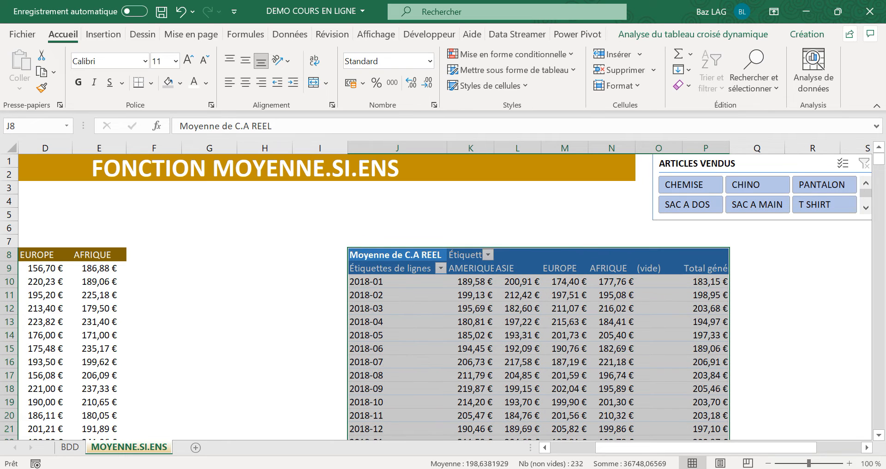
scroll(388, 313, down, 13)
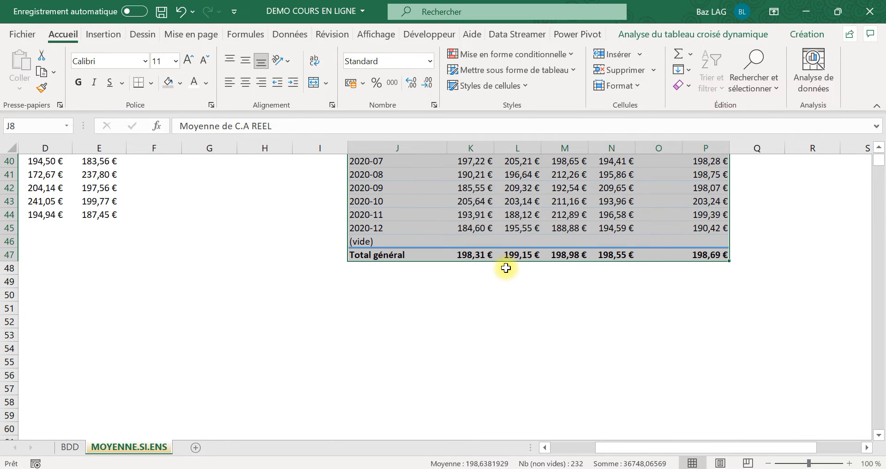
drag(510, 260, 510, 239)
scroll(459, 262, up, 11)
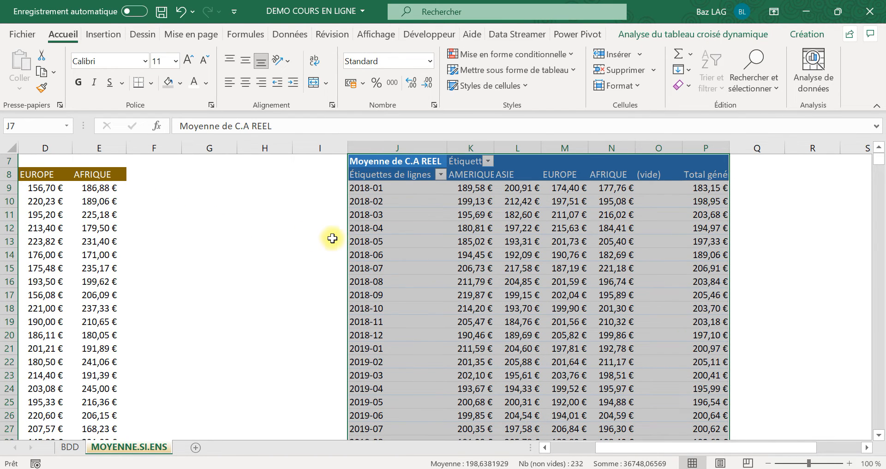
scroll(333, 238, up, 2)
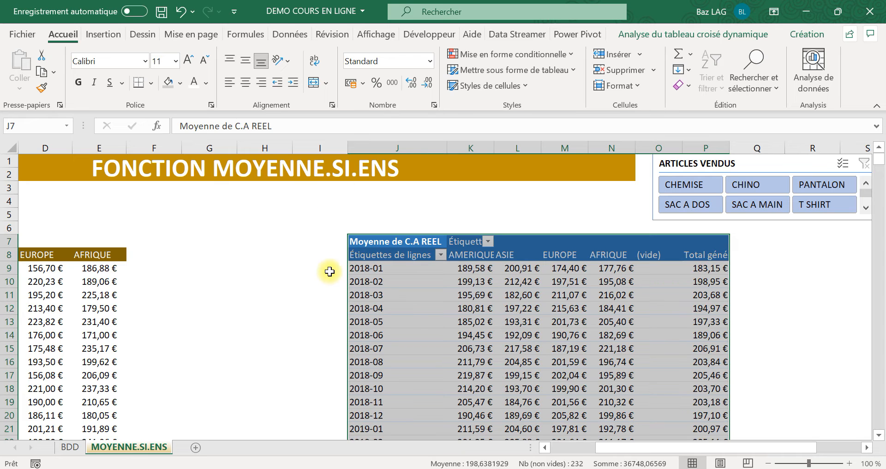
- Move the whole PivotTable two columns closer to the formula table so it starts in cell H7
scroll(406, 340, down, 8)
scroll(456, 380, down, 3)
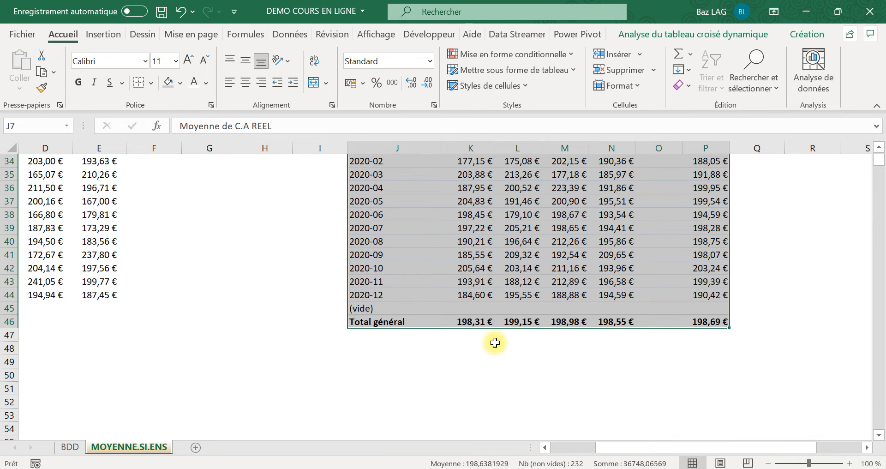
drag(511, 328, 433, 323)
scroll(306, 314, up, 11)
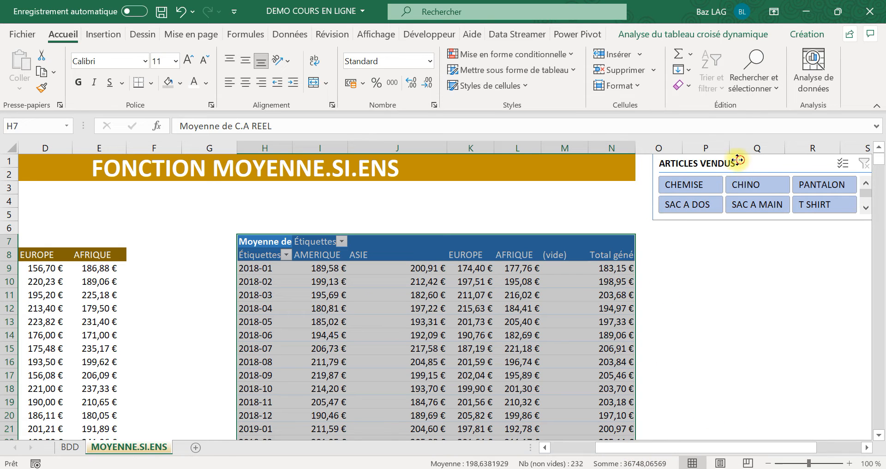
- Narrow columns F and J and reposition the ARTICLES VENDUS slicer just above the last PivotTable columns
drag(738, 160, 513, 185)
drag(658, 447, 528, 448)
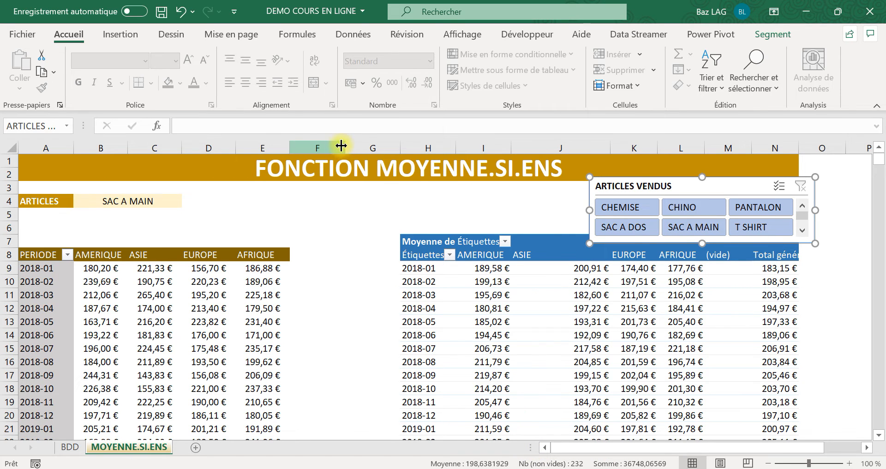
drag(342, 146, 316, 145)
click(321, 264)
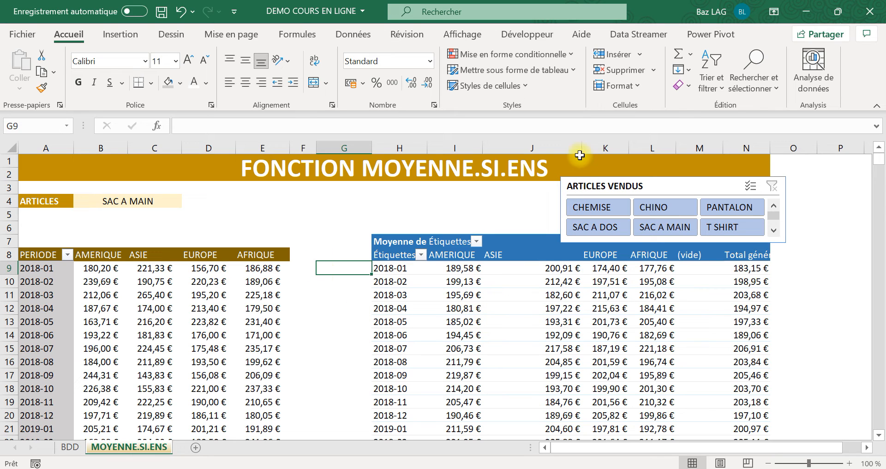
drag(578, 143, 536, 145)
drag(619, 182, 710, 172)
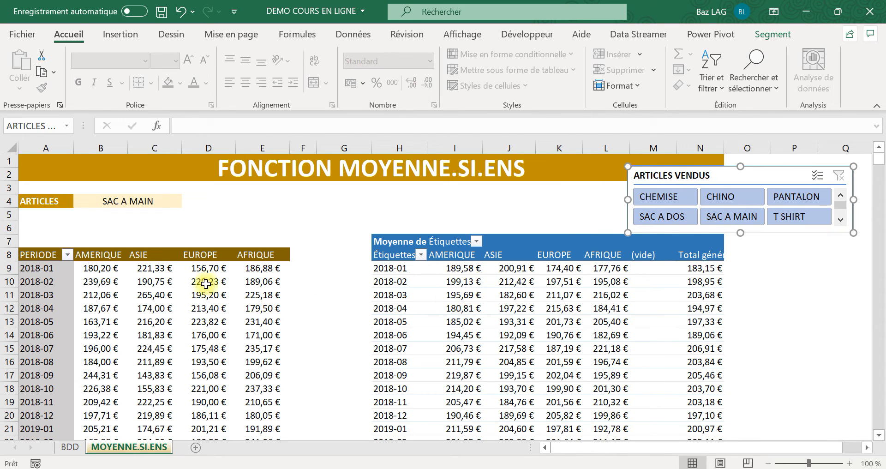
- Filter the PivotTable to SAC A MAIN with the slicer and compare its 2018-01 continent averages with the formula table's
click(734, 219)
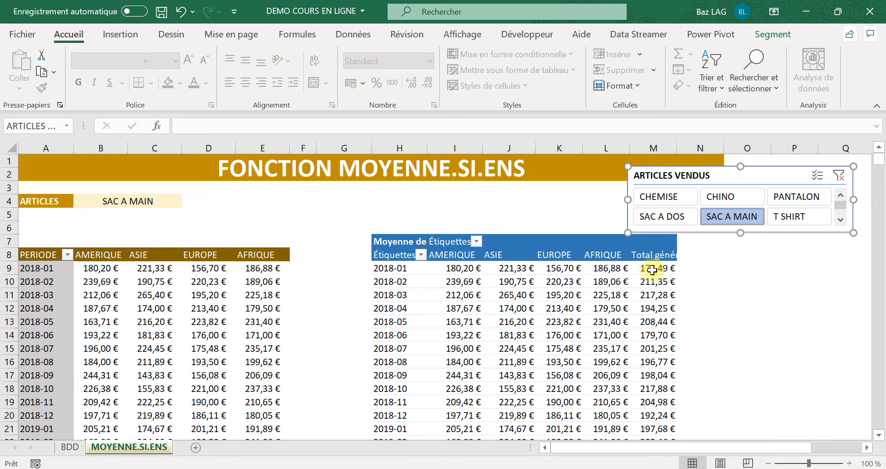
mouse_move(659, 271)
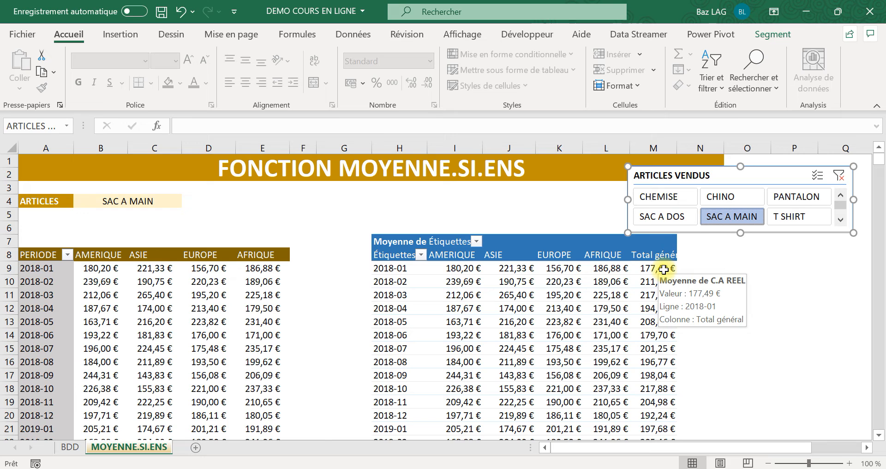
click(663, 269)
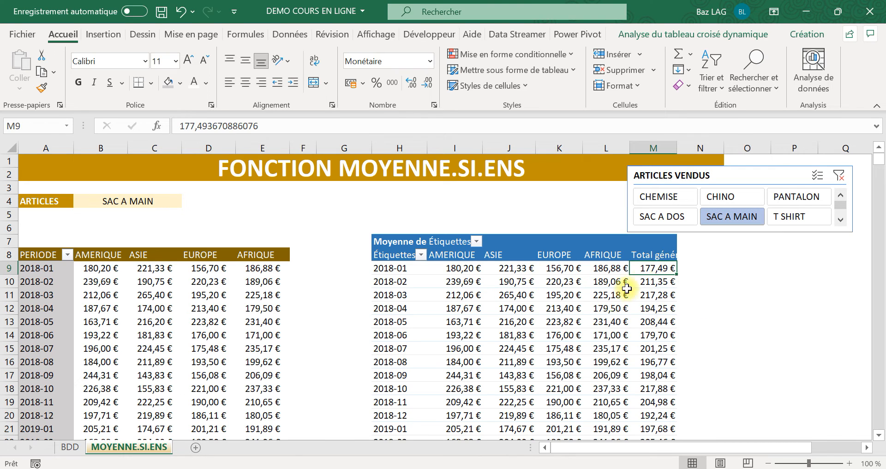
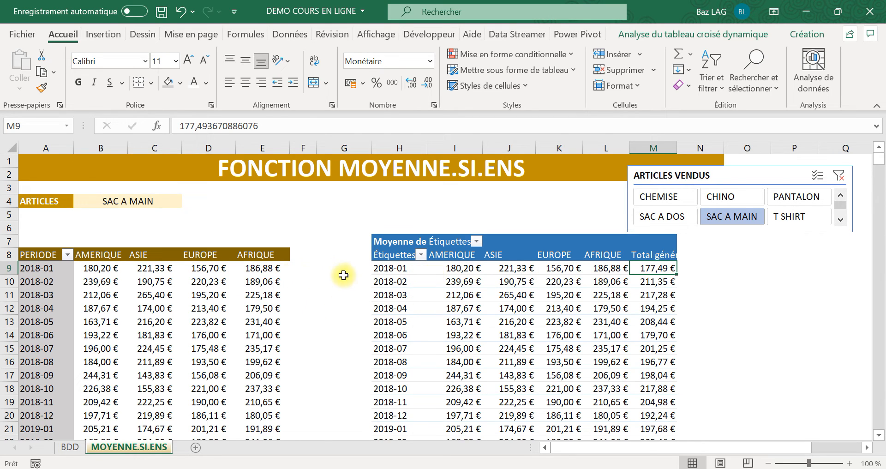
drag(89, 271, 264, 268)
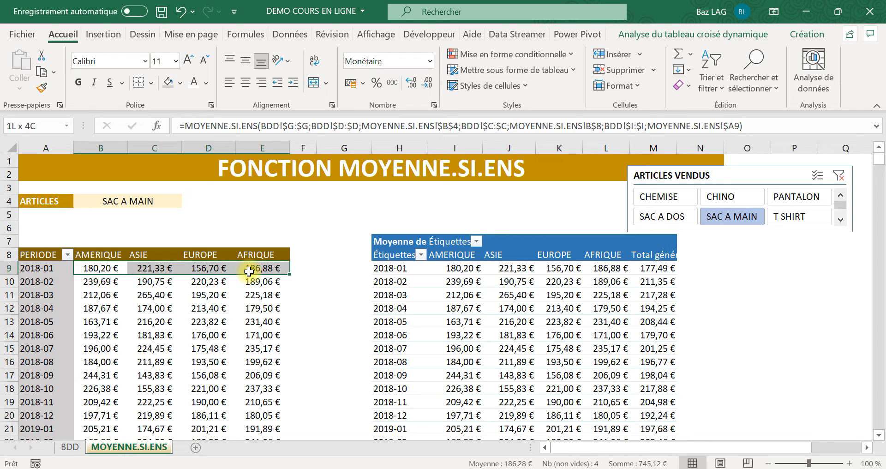
drag(462, 268, 614, 269)
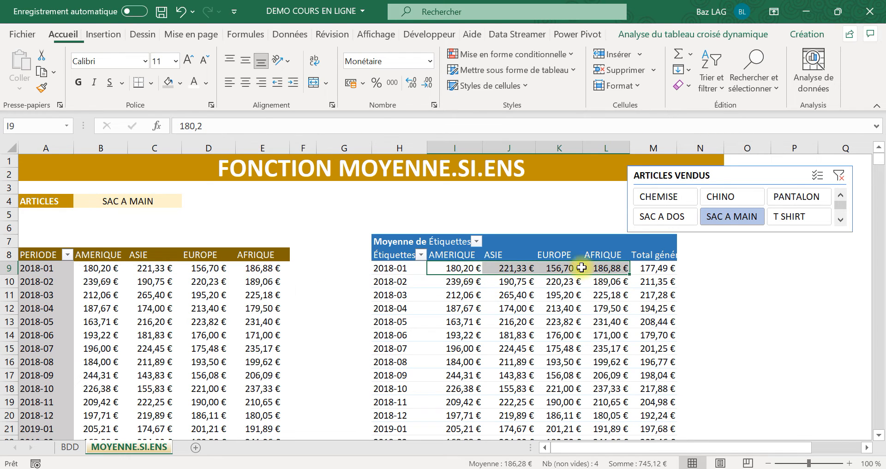
- Enter =SOMME(B9:E9)-SOMME(I9:L9) in F9 to check the 2018-01 formula averages against the PivotTable
click(303, 272)
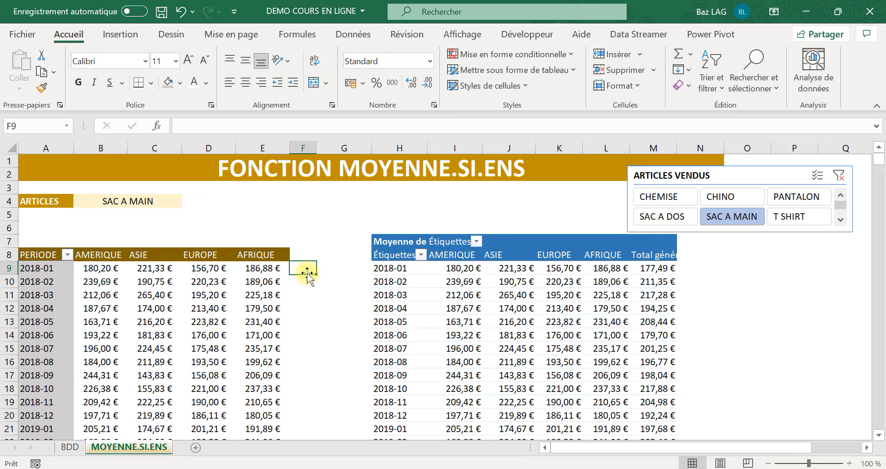
text(=)
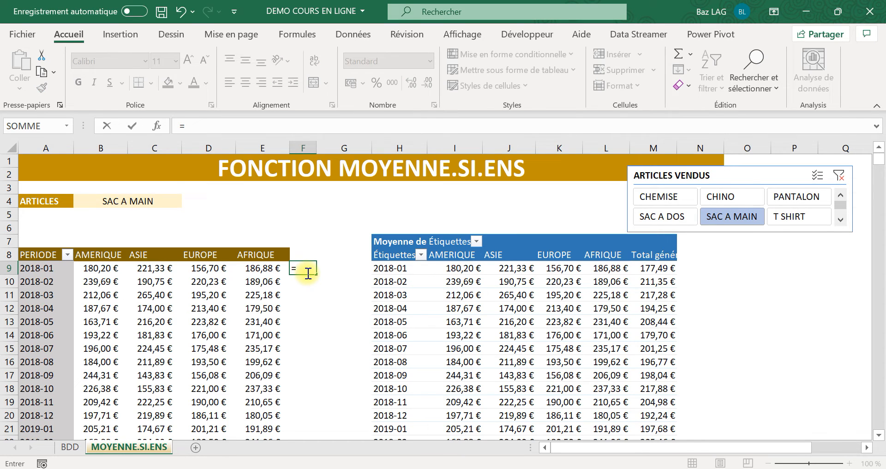
text(so)
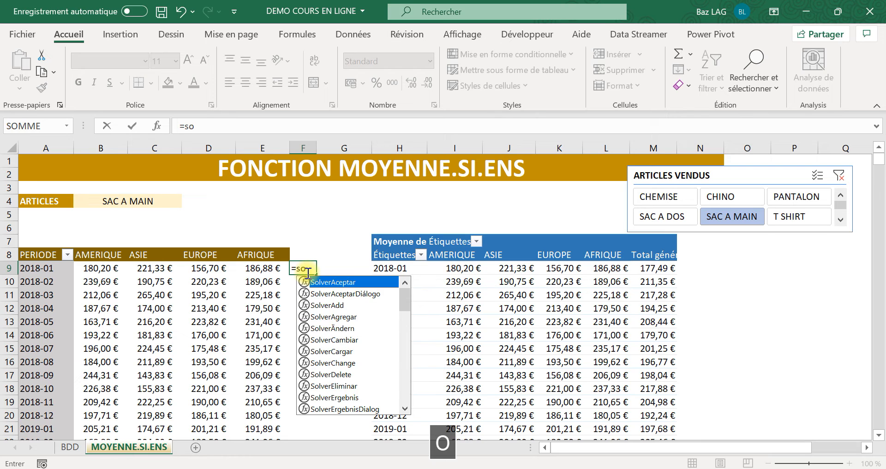
text(mme)
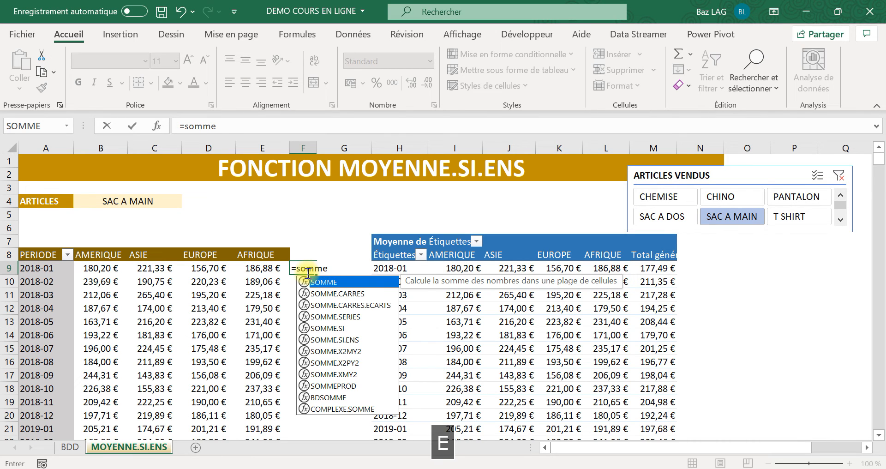
text(()
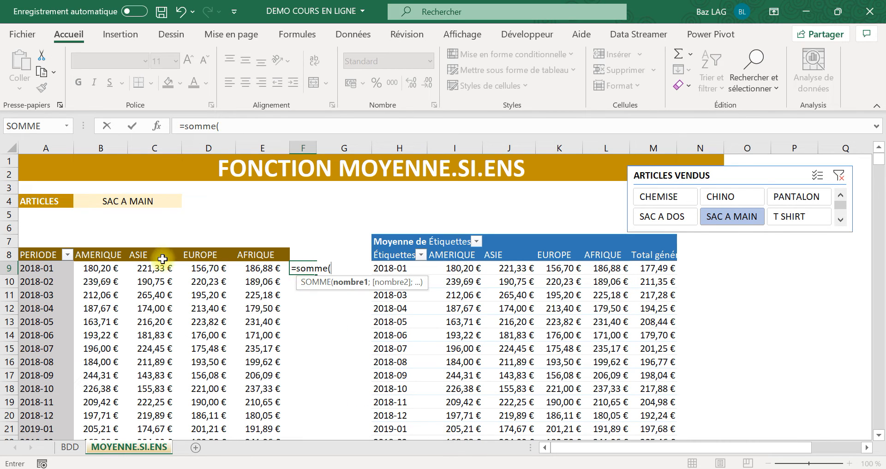
drag(98, 270, 263, 269)
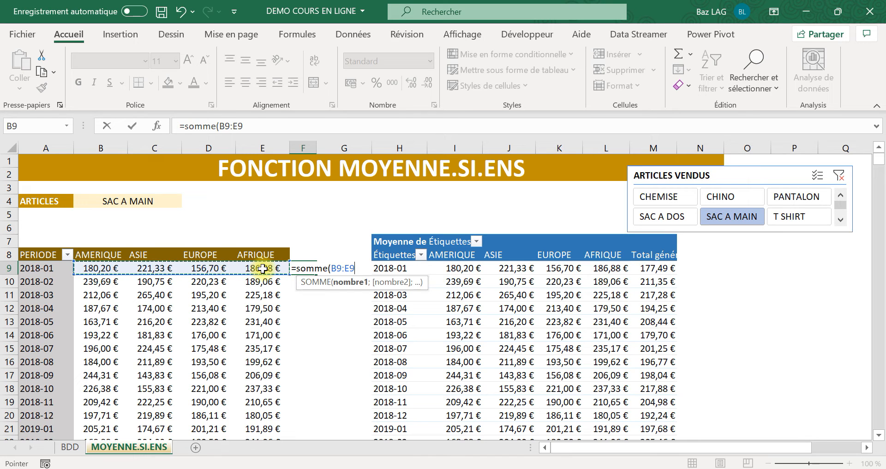
text())
key(Caps_Lock)
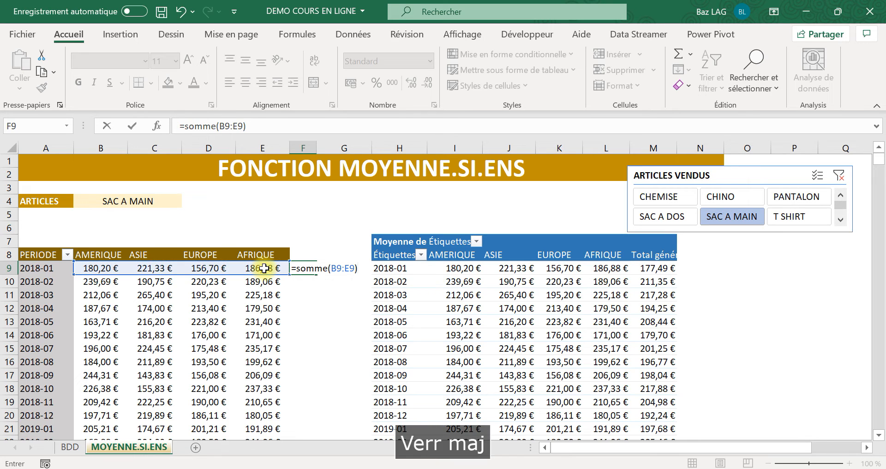
text(6)
key(BackSpace)
key(Caps_Lock)
text(-somme()
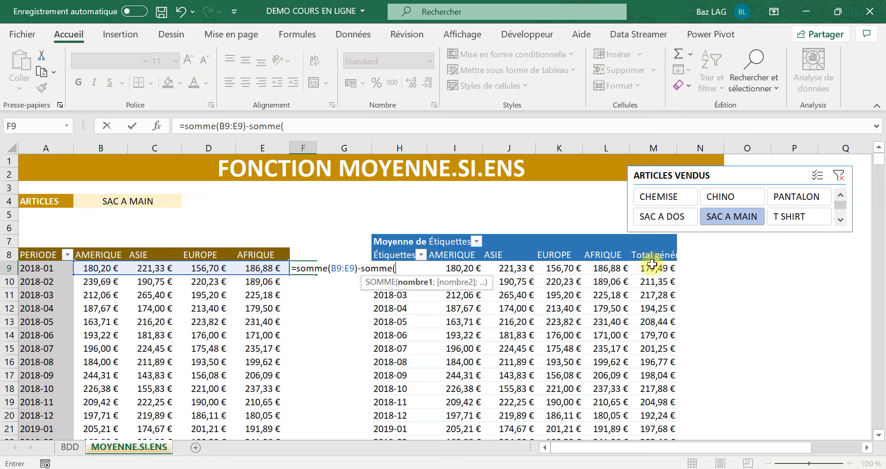
drag(615, 270, 459, 270)
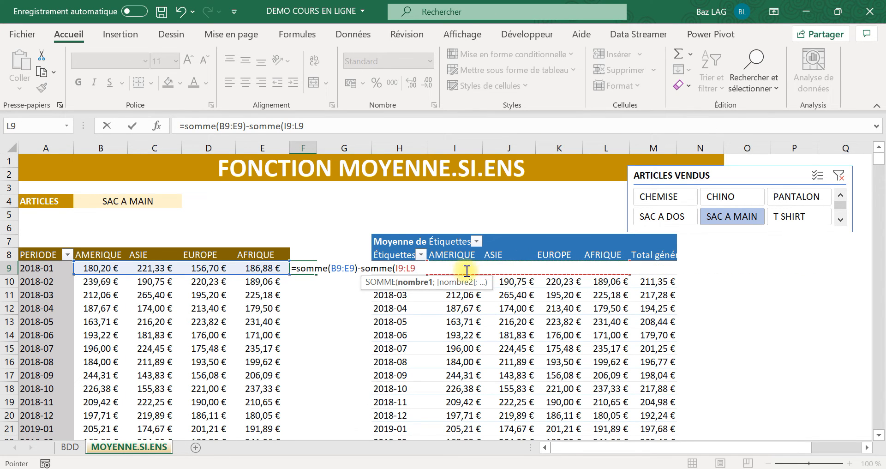
key(Return)
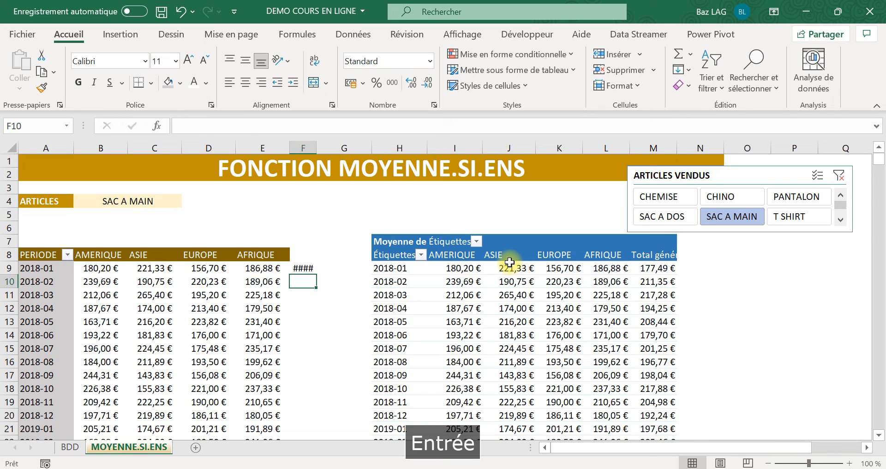
- Widen column F and format the difference in F9 as Comptabilité with the symbol set to Aucune
click(314, 269)
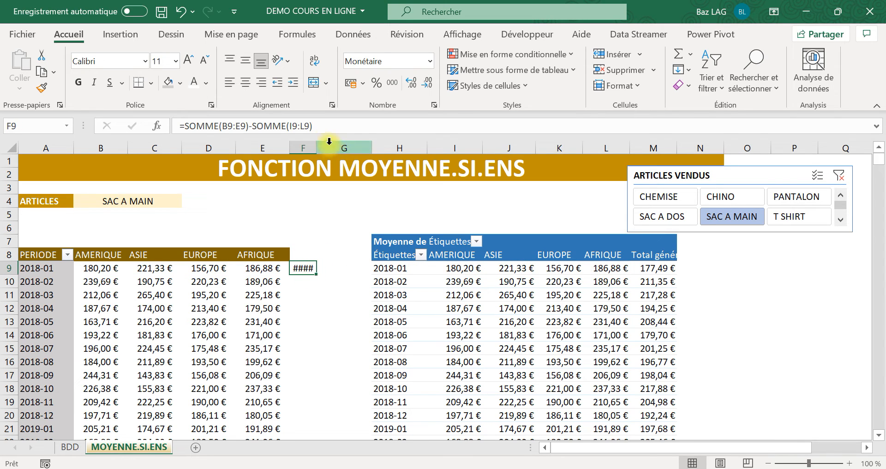
drag(318, 146, 345, 145)
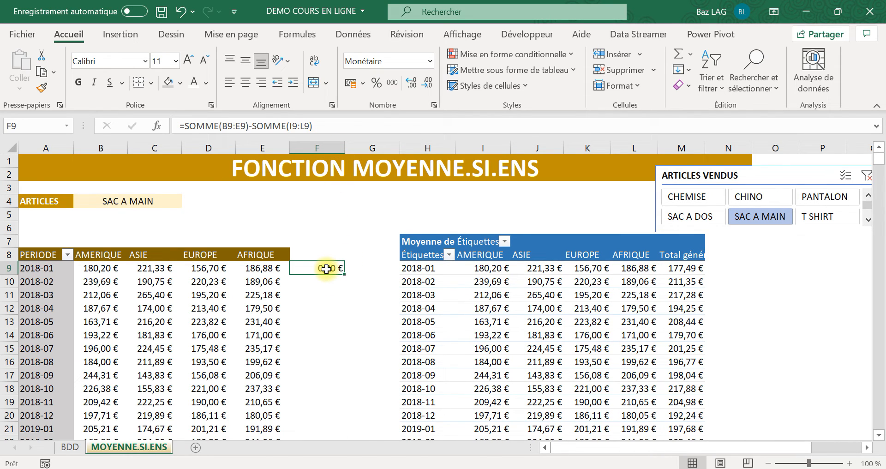
click(400, 59)
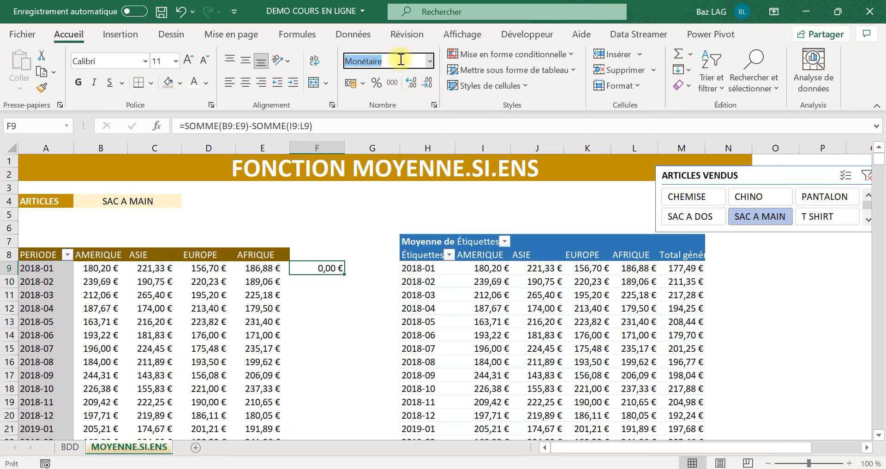
text(Comptabilité)
key(Return)
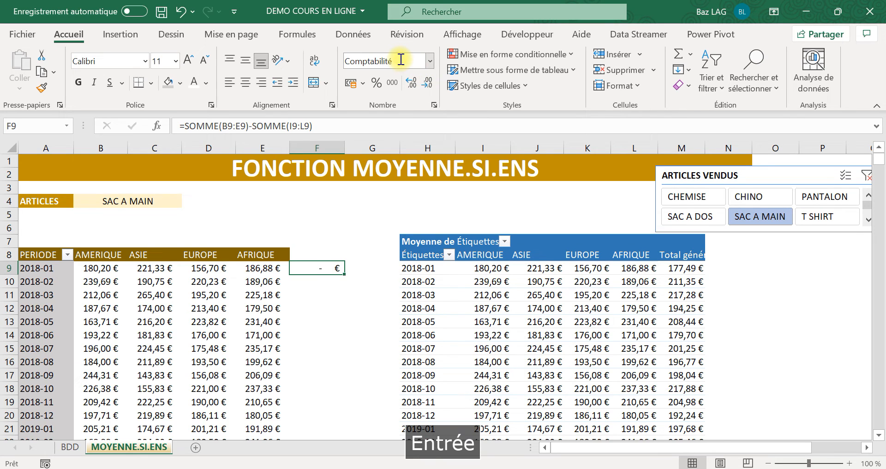
click(434, 104)
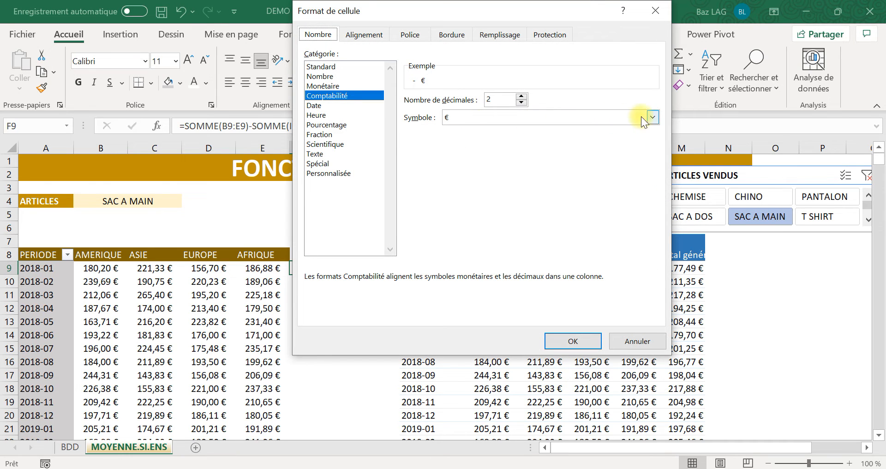
click(651, 118)
click(608, 133)
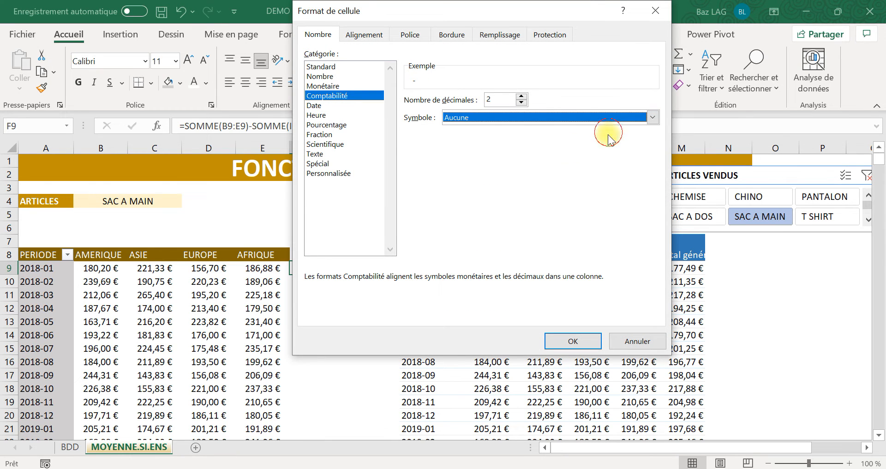
click(588, 340)
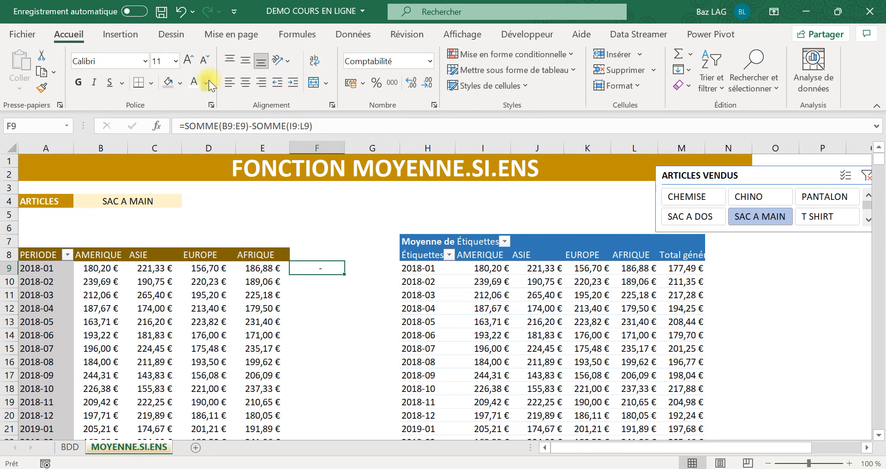
- Shade F9 grey and copy its difference formula down column F to the last period row
click(173, 80)
click(336, 311)
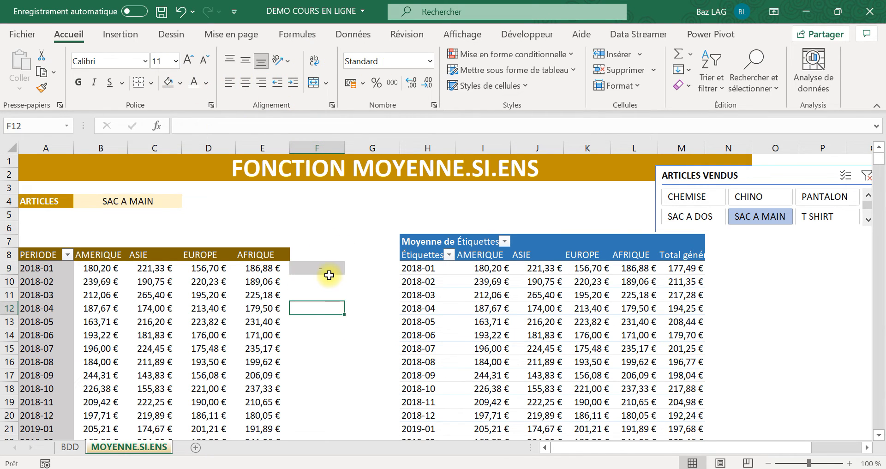
click(328, 270)
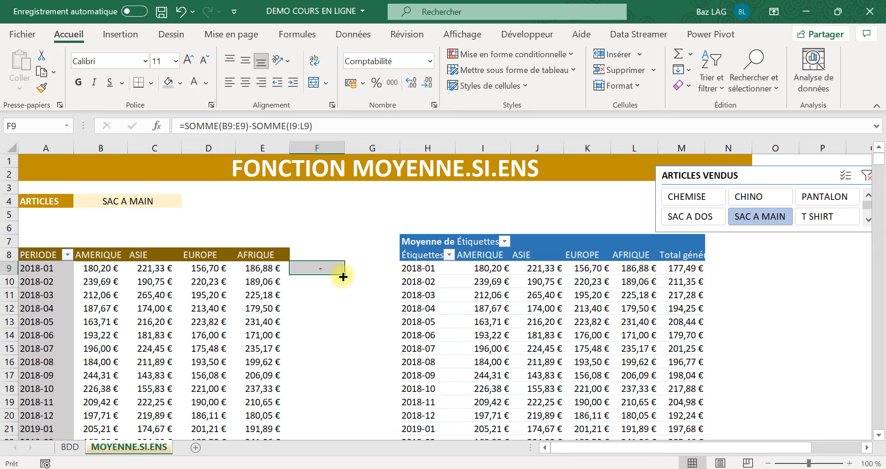
drag(344, 274, 344, 418)
scroll(365, 259, up, 8)
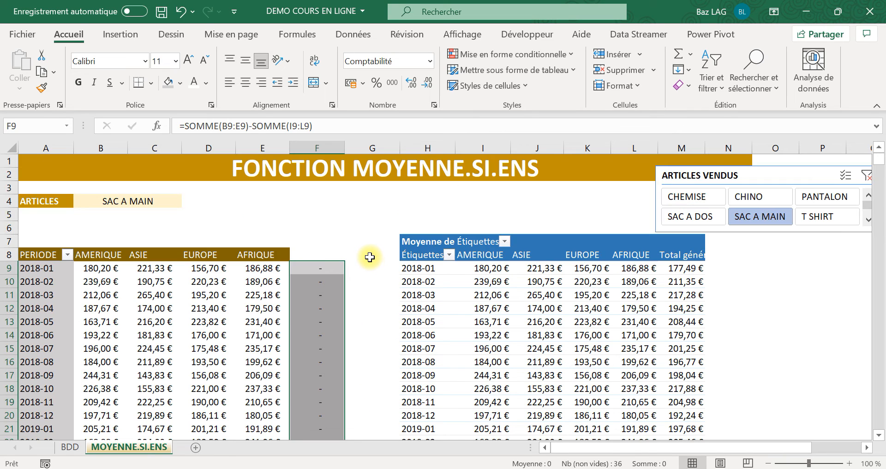
click(371, 260)
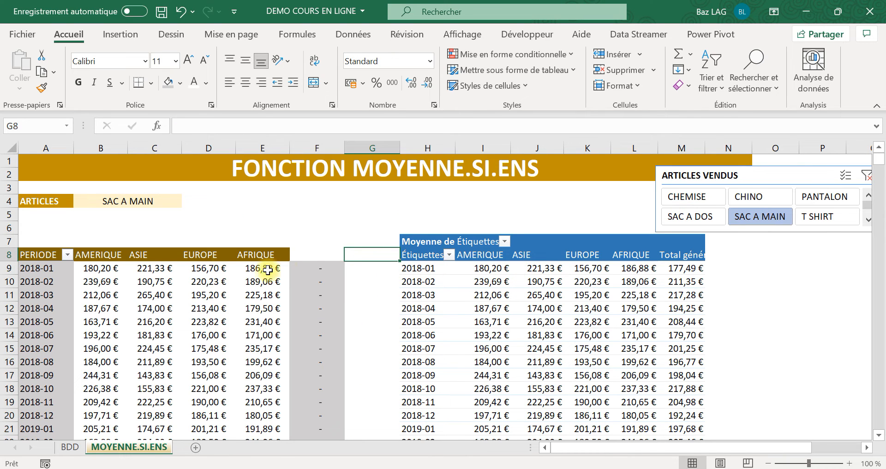
- Review the differences in column F for the SAC A MAIN article across the period rows
click(756, 174)
scroll(307, 287, down, 1)
click(316, 291)
scroll(317, 307, down, 12)
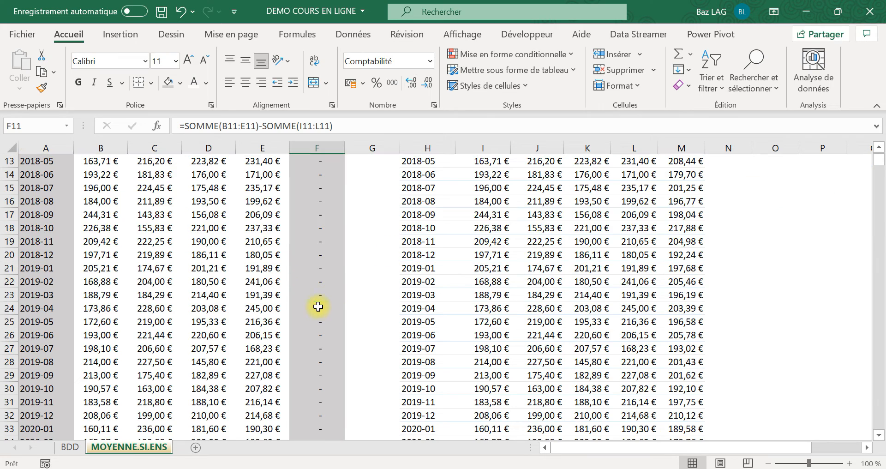
scroll(315, 314, up, 10)
scroll(314, 314, up, 3)
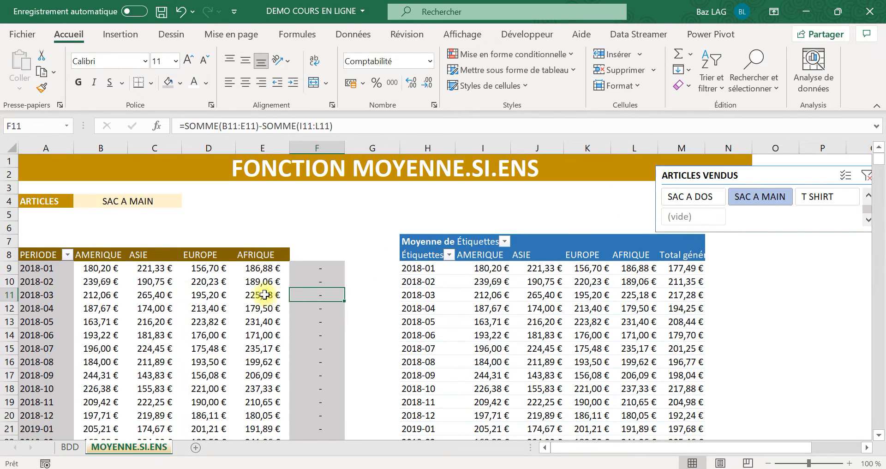
- Choose CHINO from the ARTICLES list in B4 for the formula table
click(157, 200)
click(187, 201)
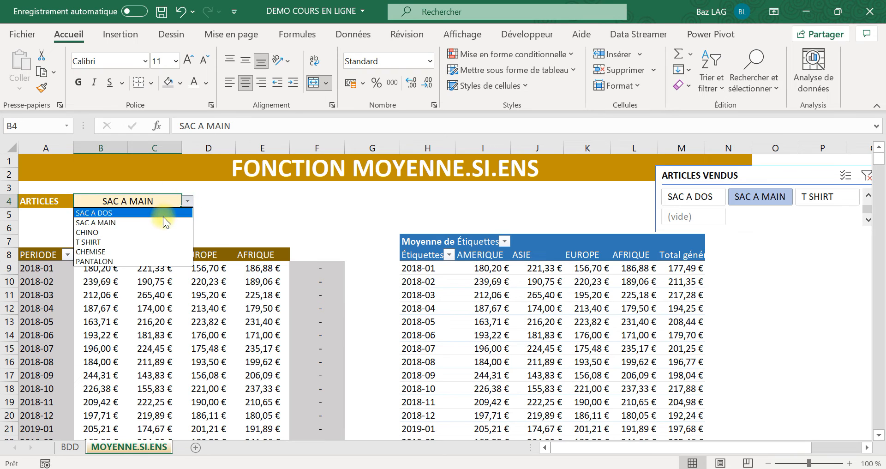
click(158, 232)
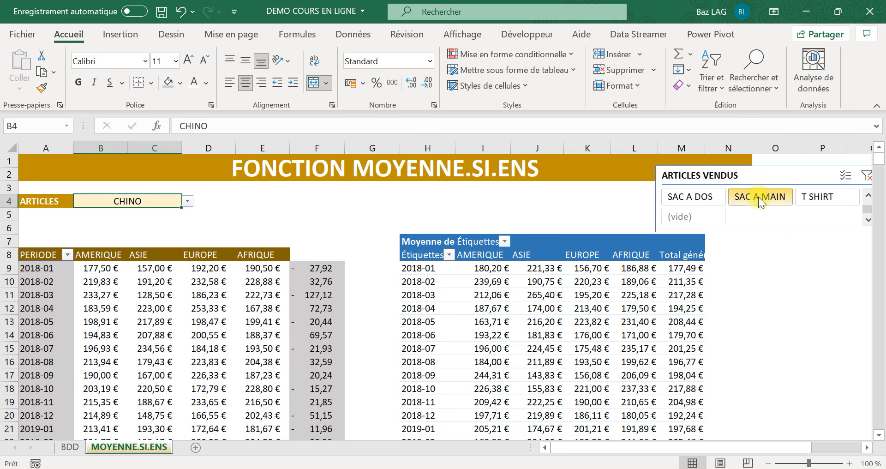
- Move the ARTICLES VENDUS slicer fully into view above the PivotTable, filter to CHINO and compare the two tables' averages
drag(783, 175, 695, 163)
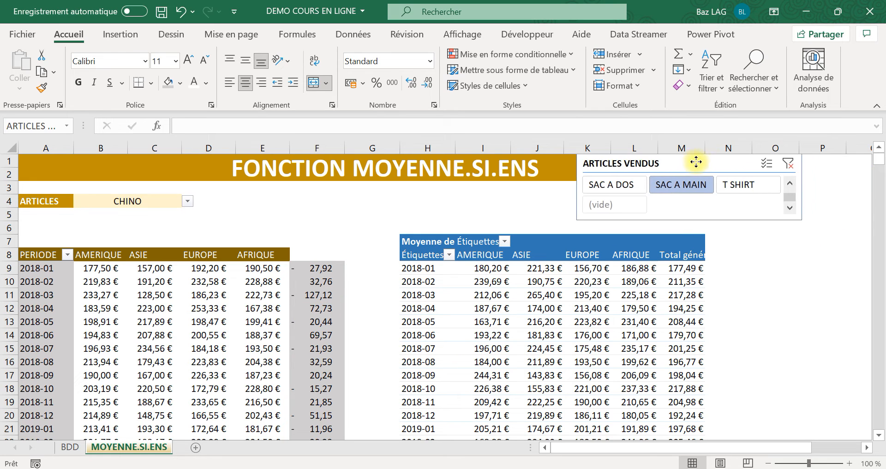
drag(783, 193, 776, 177)
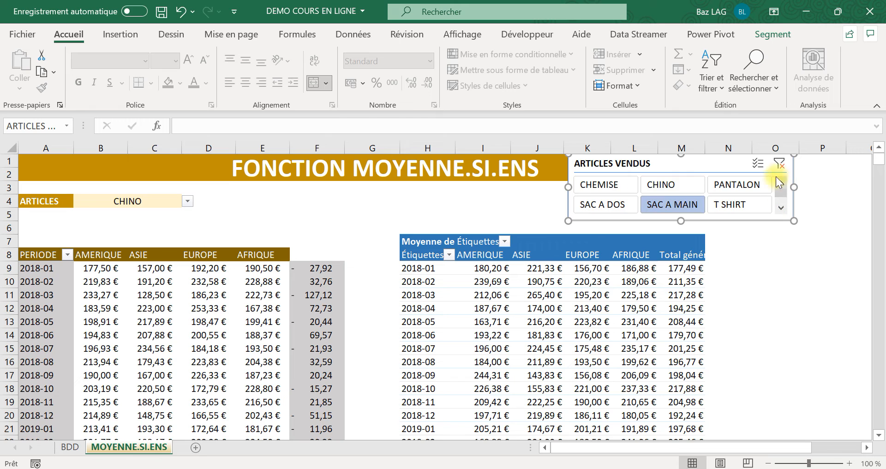
click(669, 185)
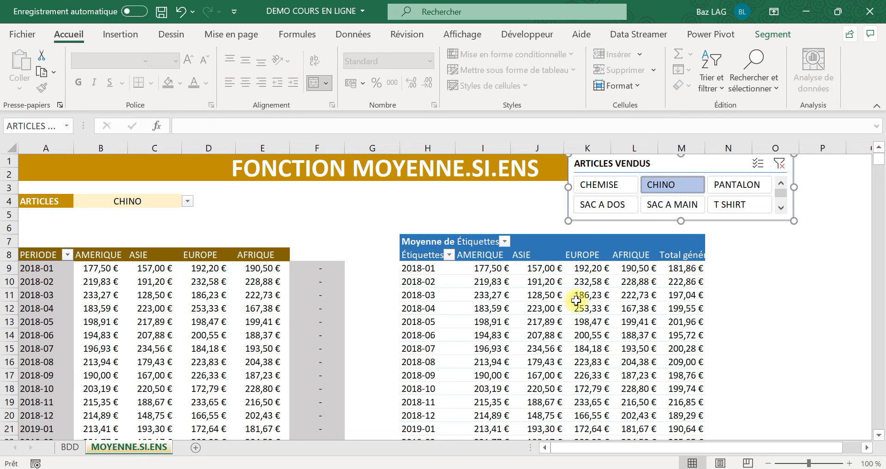
mouse_move(577, 300)
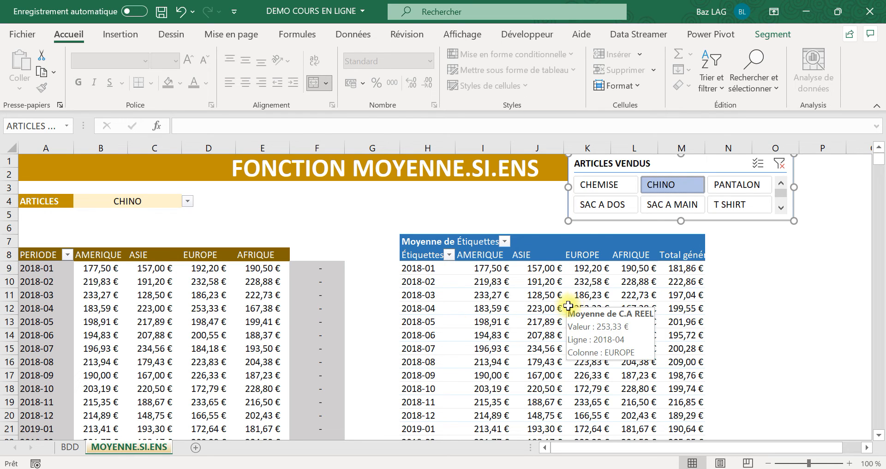
mouse_move(536, 313)
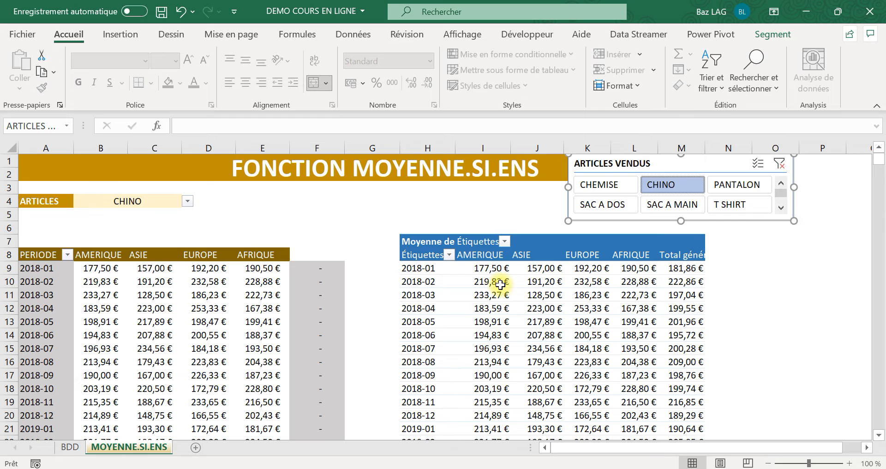
mouse_move(516, 277)
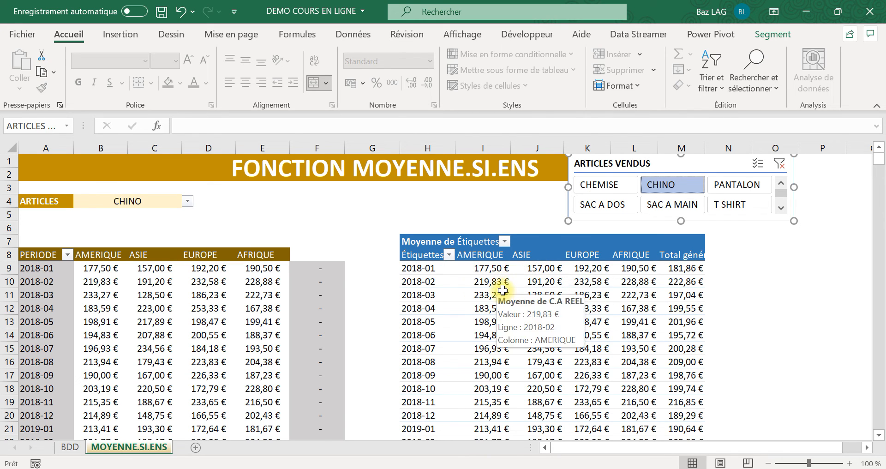
mouse_move(534, 287)
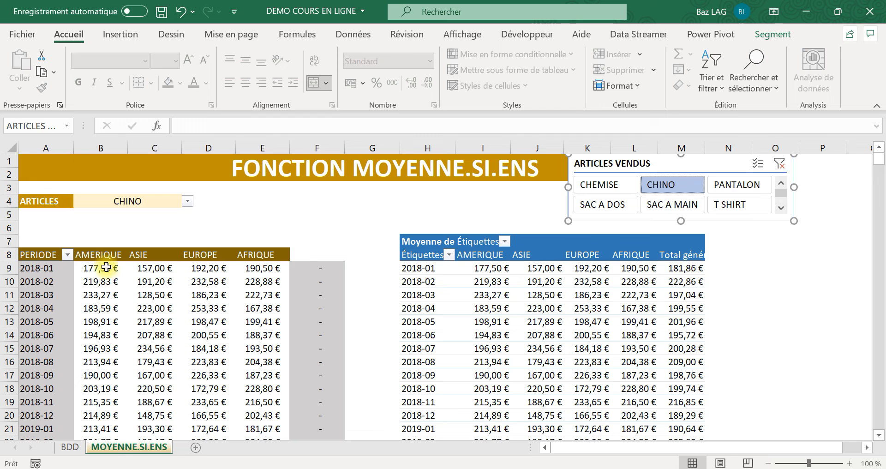
- Look over the sold articles in the BDD source data and the article choices available in B4
click(67, 448)
click(257, 288)
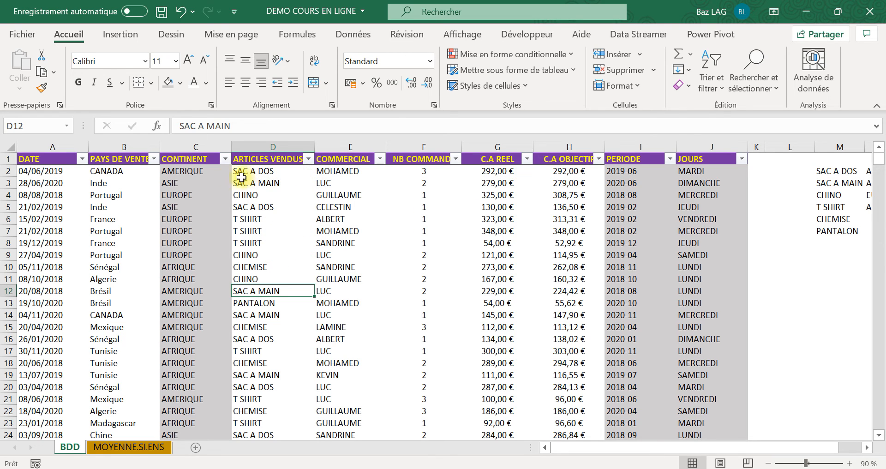
click(131, 447)
click(187, 201)
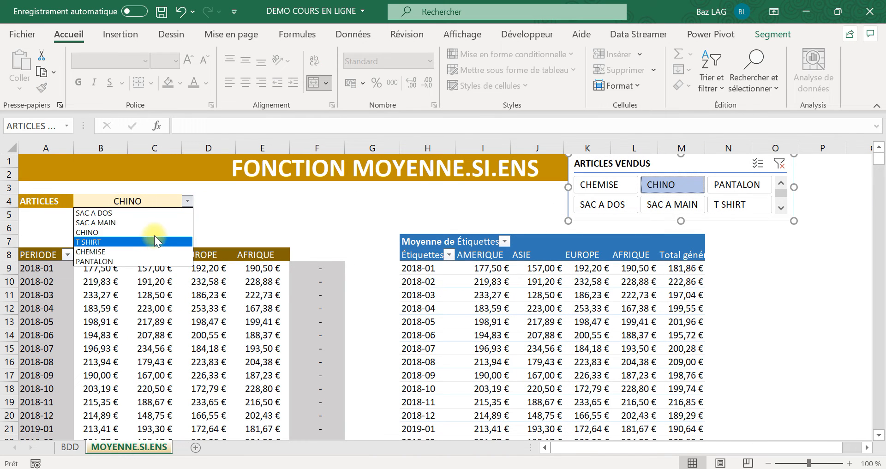
click(80, 446)
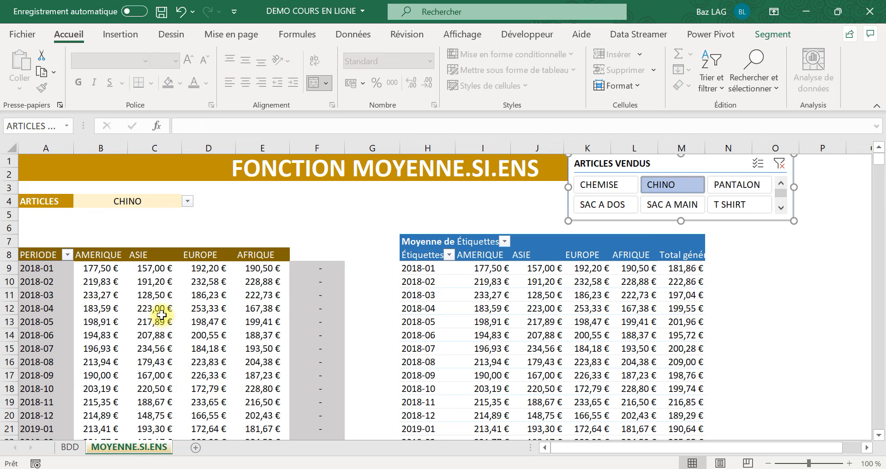
- Sort the BDD data by PERIODE from A to Z and select the AMERIQUE cell of the first CHINO row
click(68, 447)
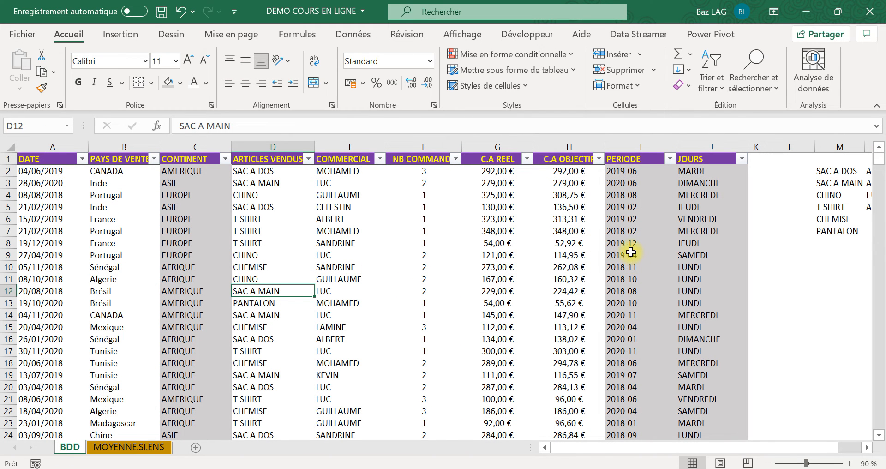
scroll(540, 351, down, 1)
scroll(540, 350, up, 1)
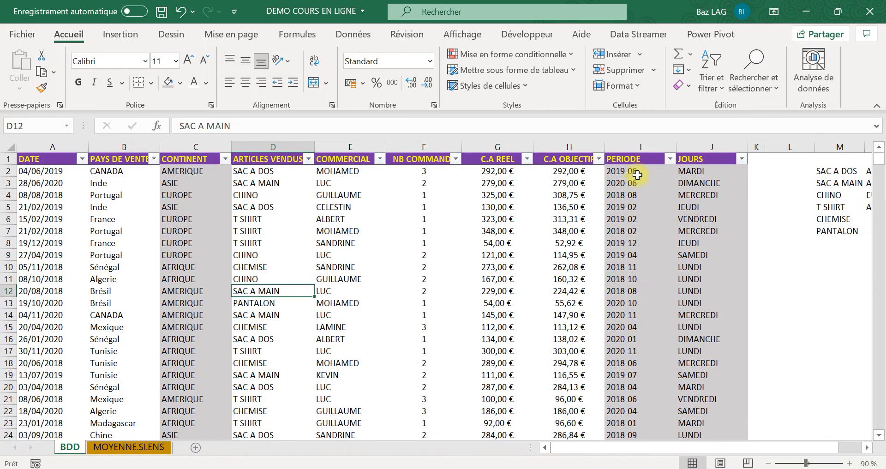
click(670, 159)
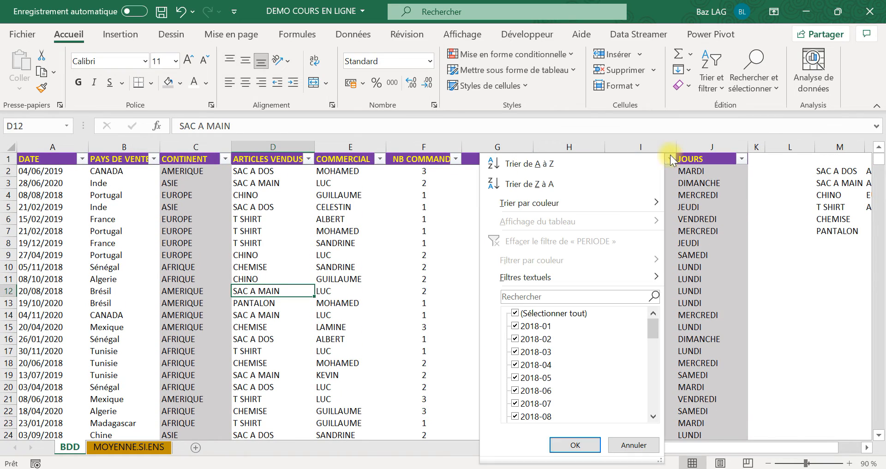
click(537, 166)
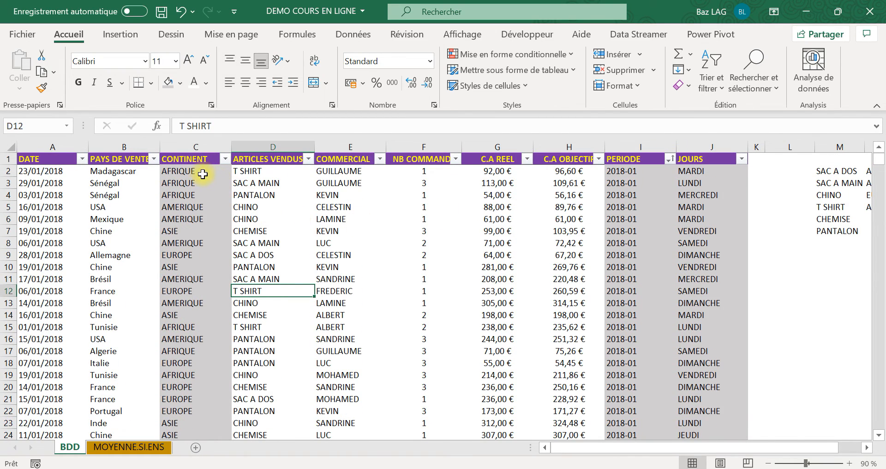
click(201, 206)
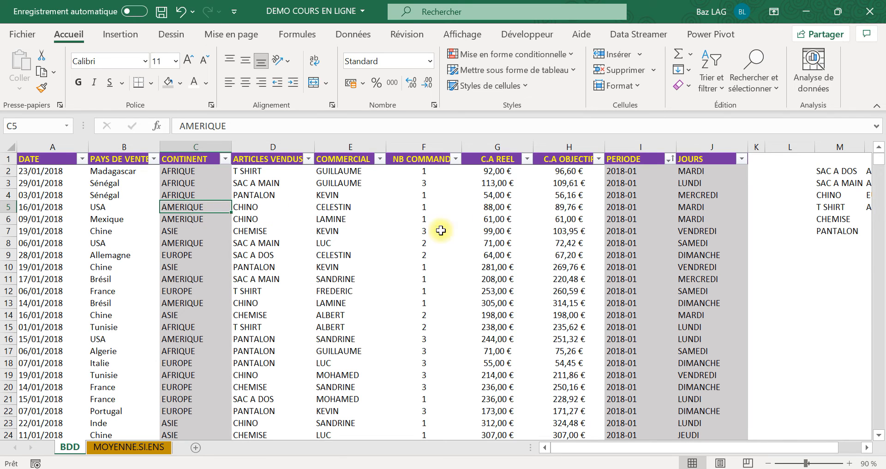
- Check the CHINO choice on the MOYENNE.SI.ENS sheet against the CHINO sales rows for AMERIQUE in BDD
click(122, 447)
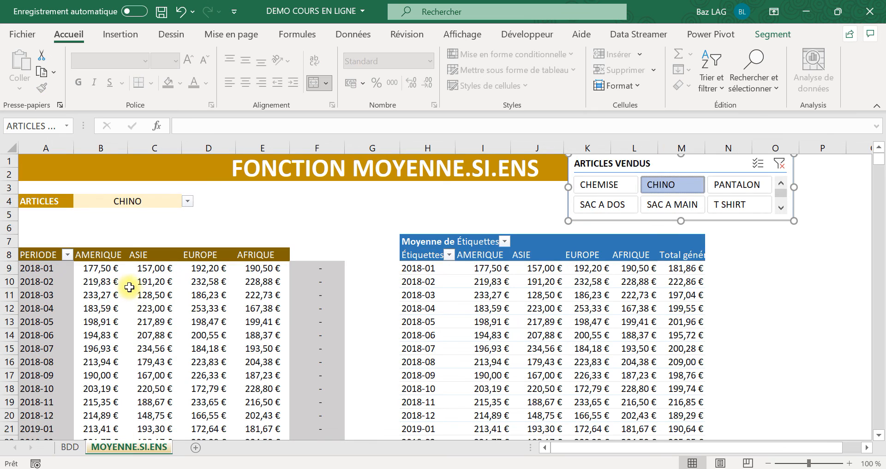
click(187, 201)
click(70, 448)
click(70, 447)
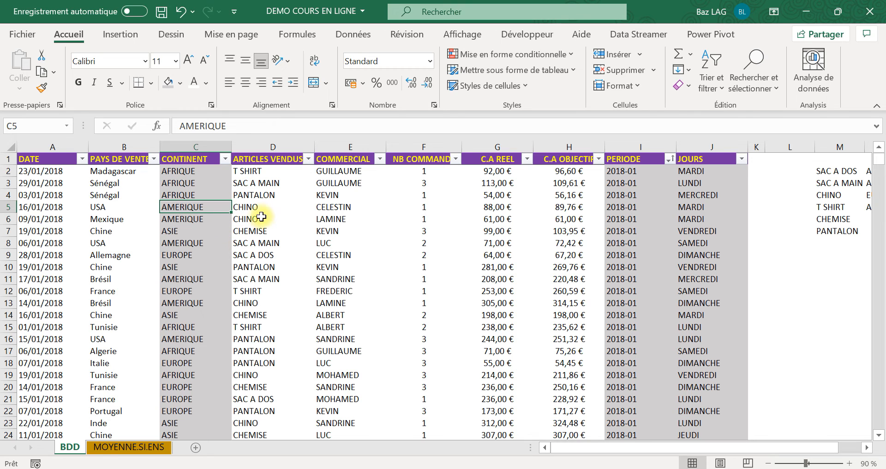
click(131, 446)
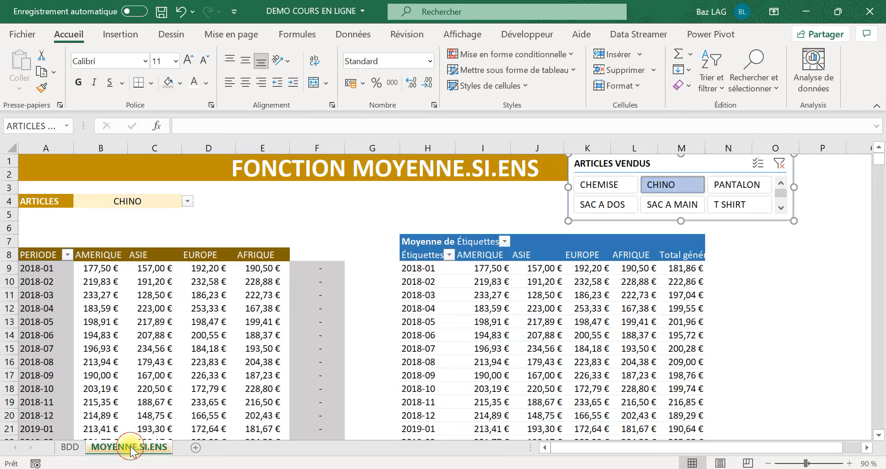
- Highlight the 2018-01 AMERIQUE average in B9 of the MOYENNE.SI.ENS sheet with a yellow fill
click(130, 279)
click(113, 269)
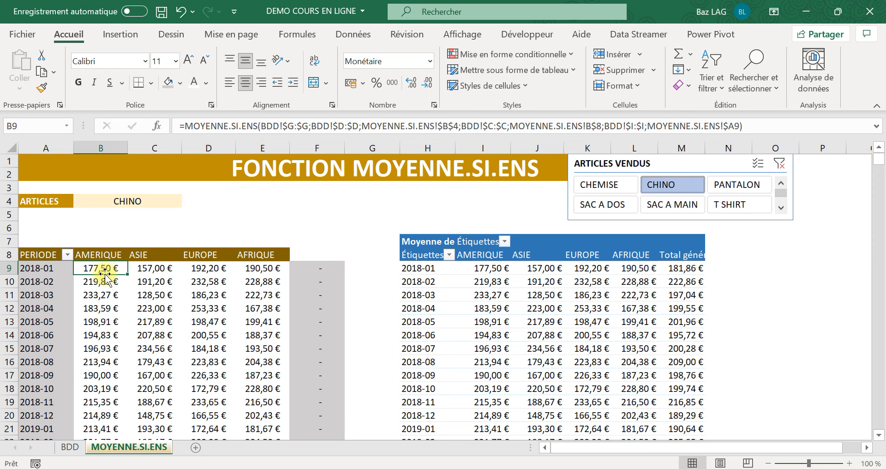
click(185, 82)
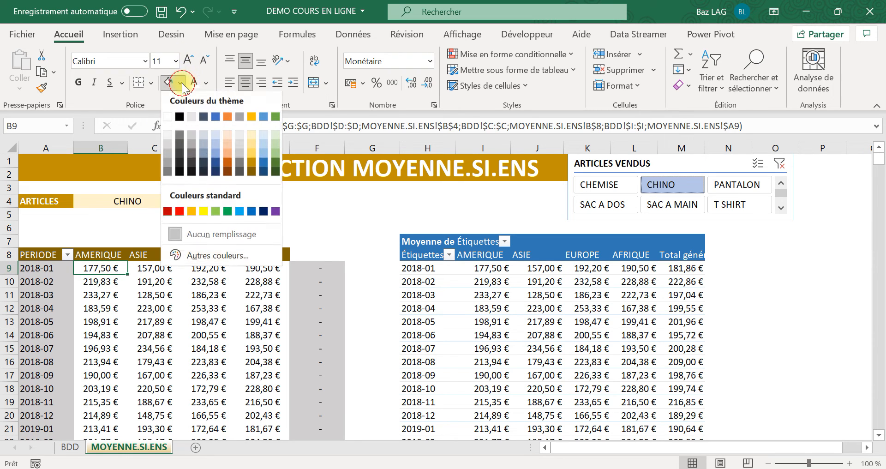
click(203, 210)
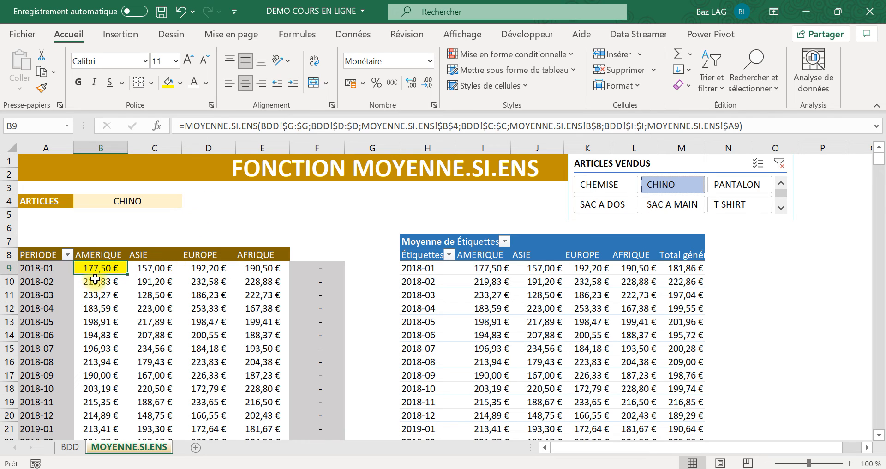
click(105, 308)
click(113, 266)
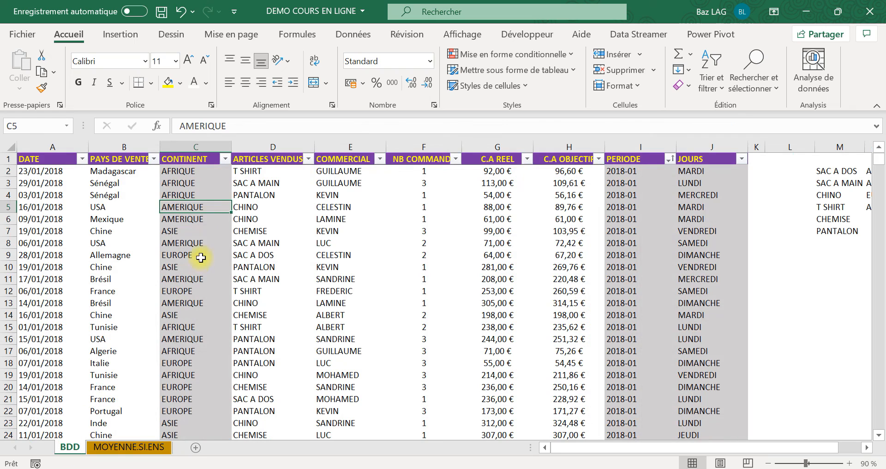
- In BDD, set the C.A REEL of the 16/01/2018 USA CHINO sale in G5 to 10000
click(9, 208)
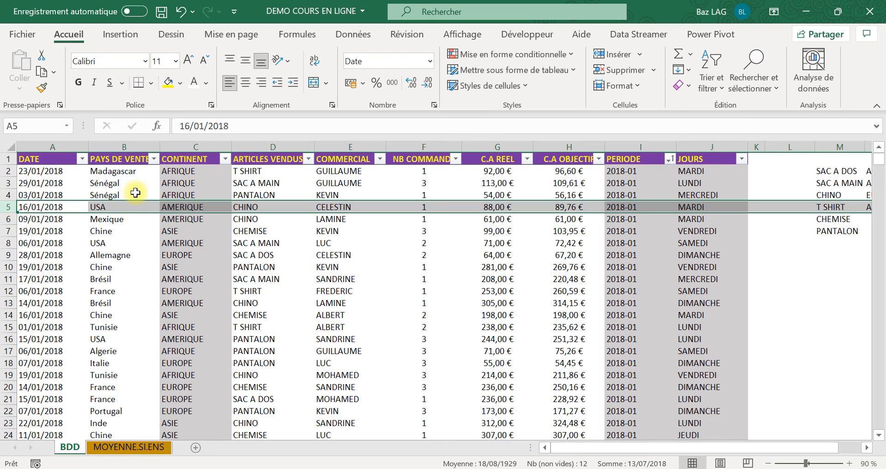
click(483, 209)
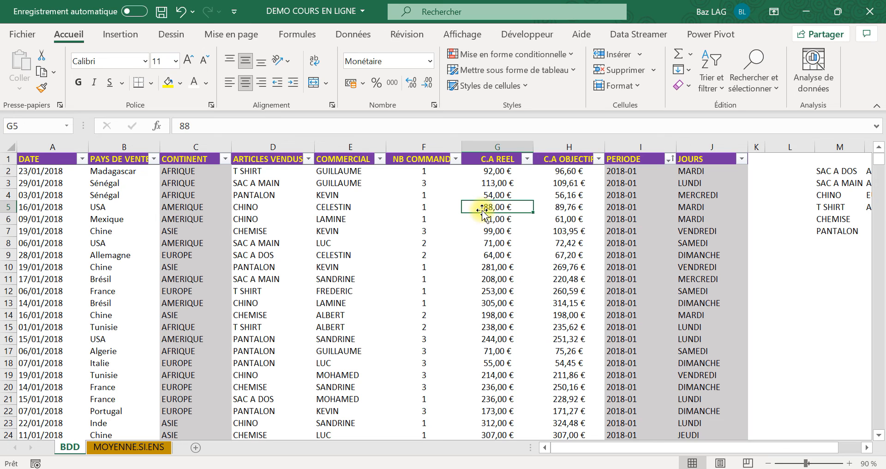
key(Caps_Lock)
text(10000)
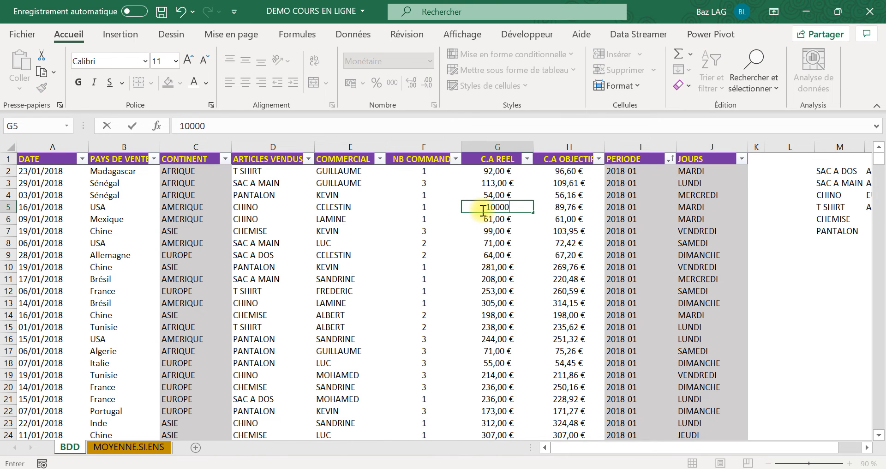
key(Return)
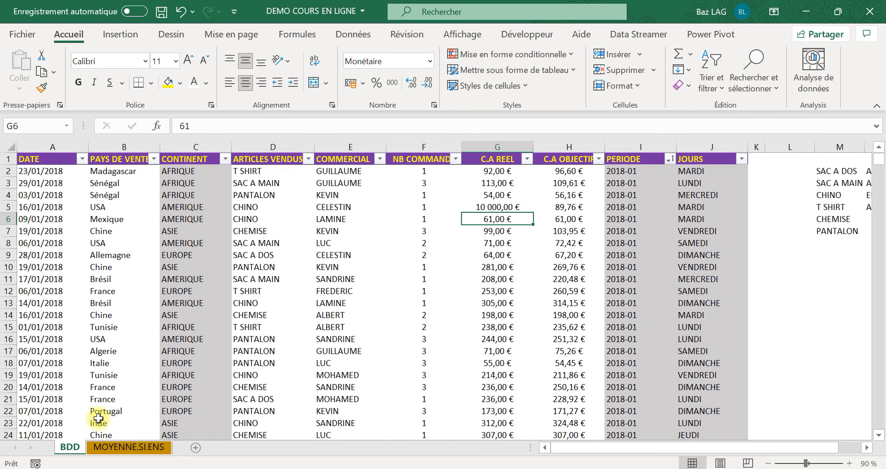
- Compare the 2018-01 AMERIQUE average for CHINO in the formula table with the PivotTable and the difference column
click(118, 445)
click(131, 323)
click(105, 270)
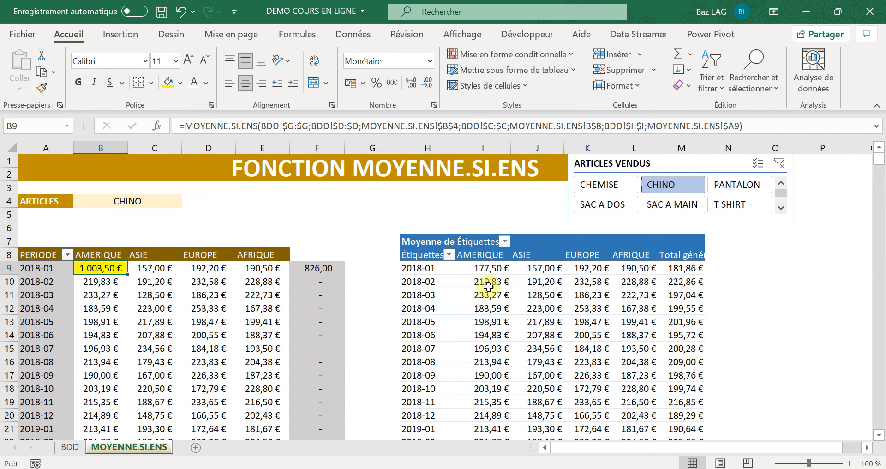
mouse_move(488, 272)
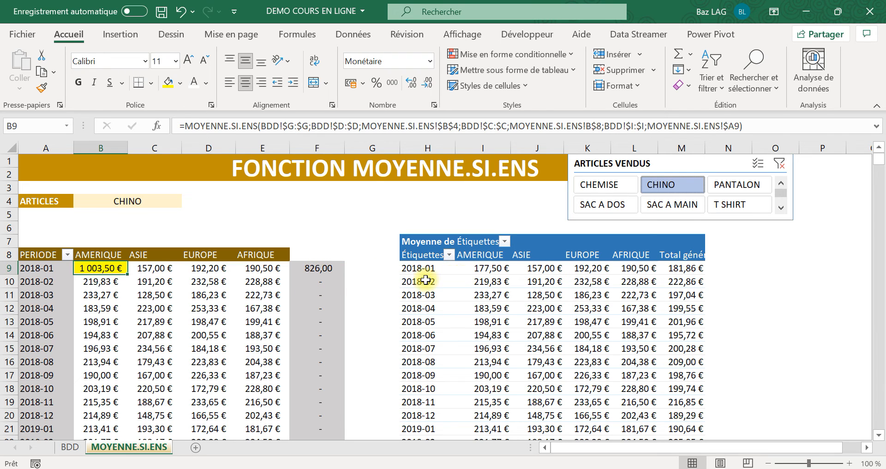
click(476, 282)
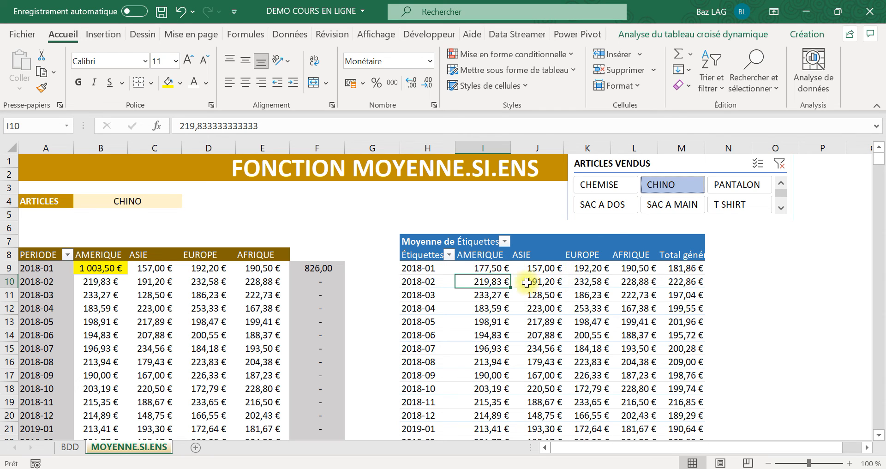
click(172, 298)
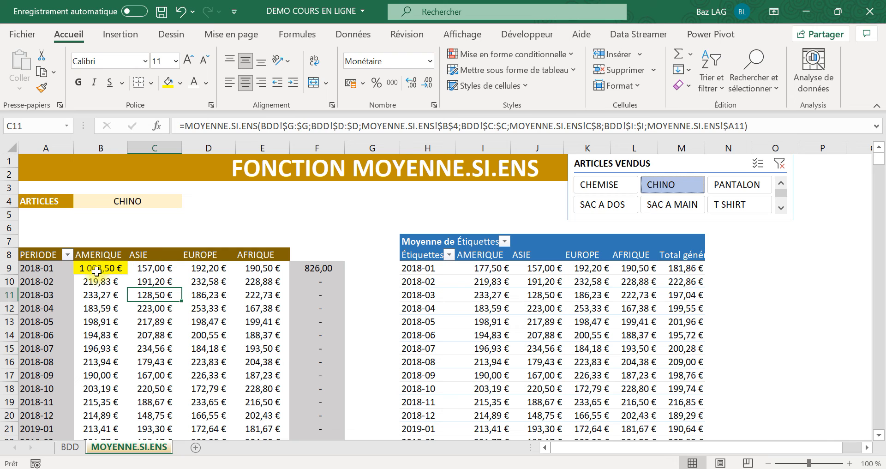
- Refresh all data so the PivotTable picks up the edited BDD source
click(488, 274)
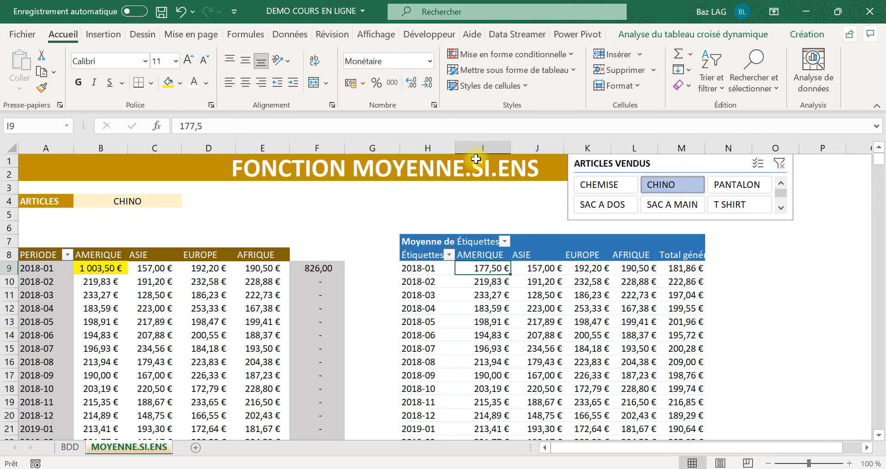
click(291, 35)
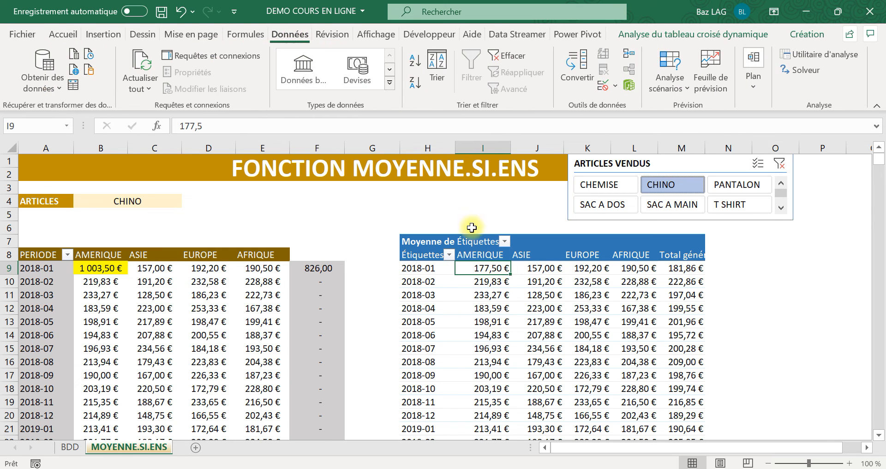
click(131, 87)
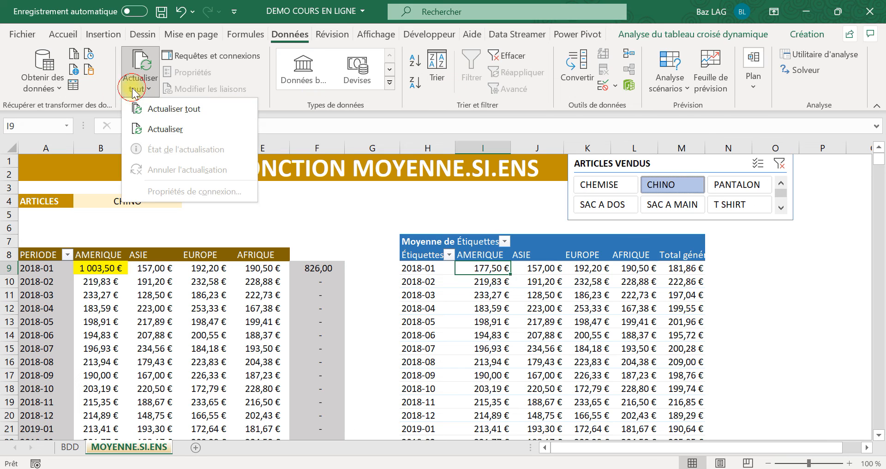
click(170, 112)
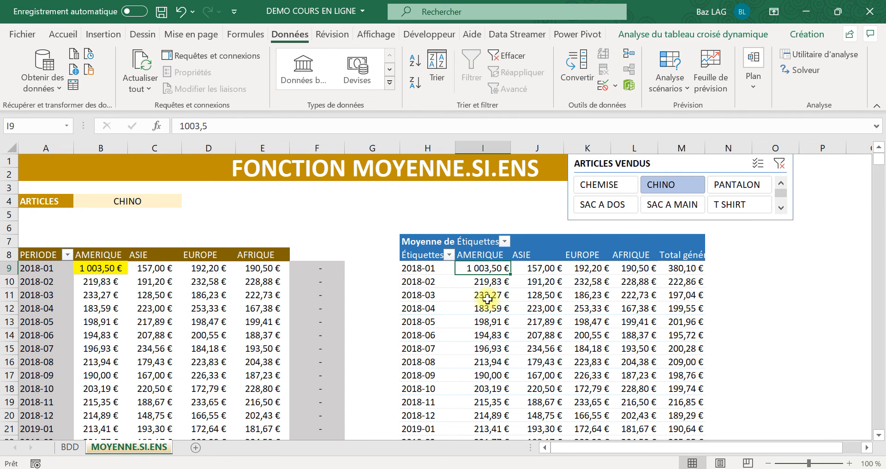
- Compare the CHINO averages in the formula table with those in the refreshed PivotTable
click(115, 292)
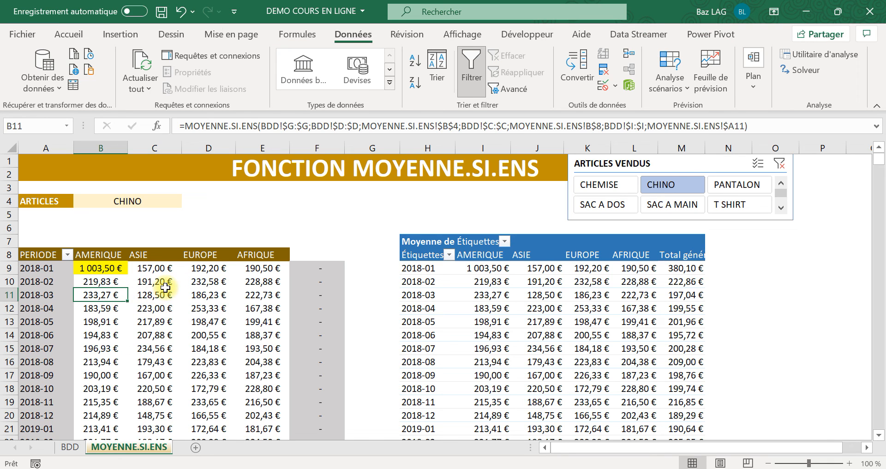
click(166, 199)
click(178, 306)
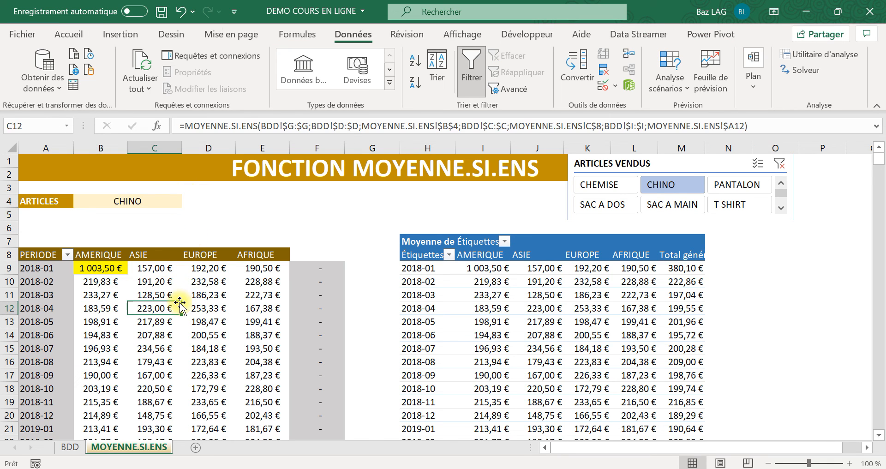
click(537, 294)
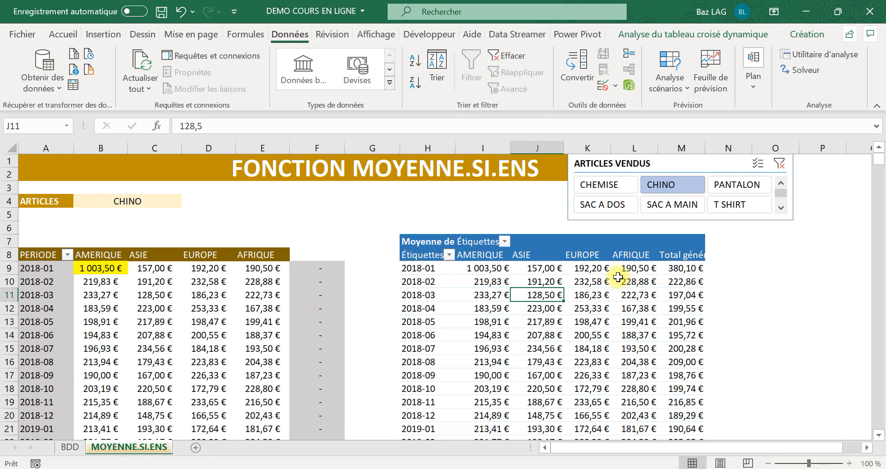
- Filter the PivotTable to PANTALON with the ARTICLES VENDUS slicer and choose PANTALON in B4
click(732, 186)
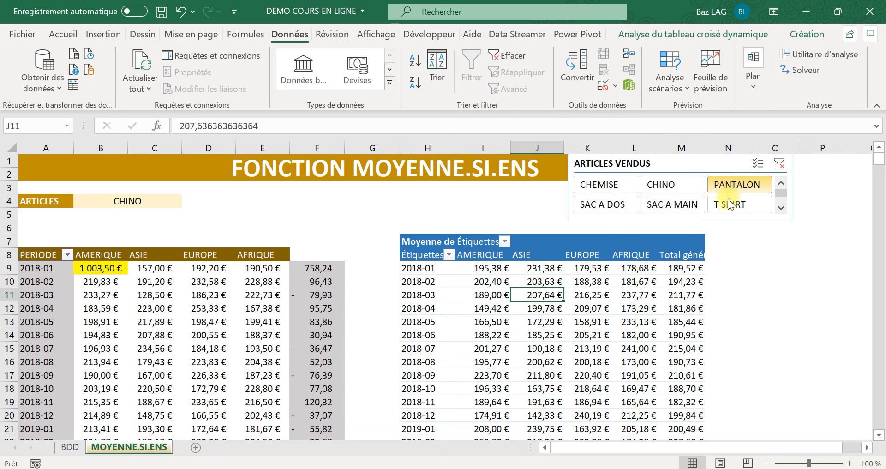
click(178, 203)
click(183, 202)
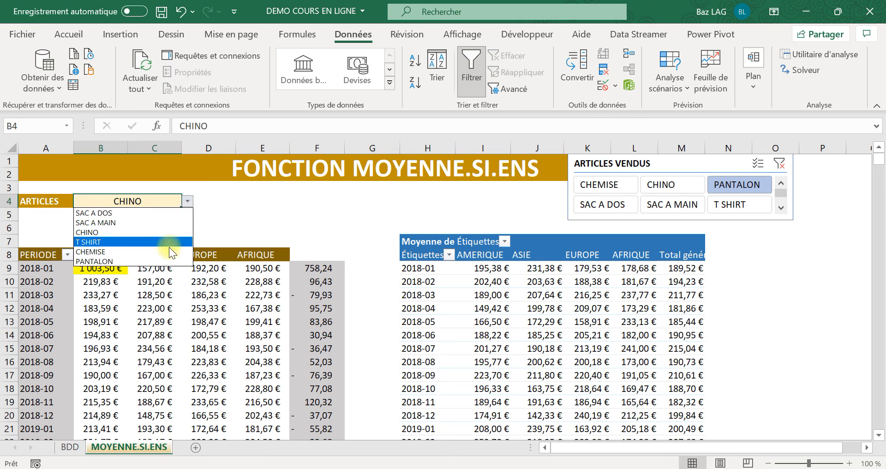
click(167, 260)
- Review the differences in column F for PANTALON across all periods and compare the averages in both tables
scroll(344, 369, down, 5)
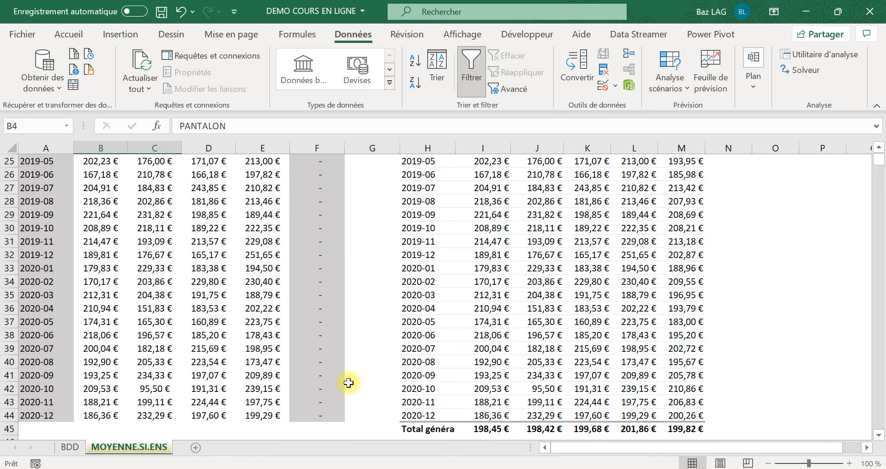
scroll(348, 382, down, 4)
scroll(347, 382, up, 12)
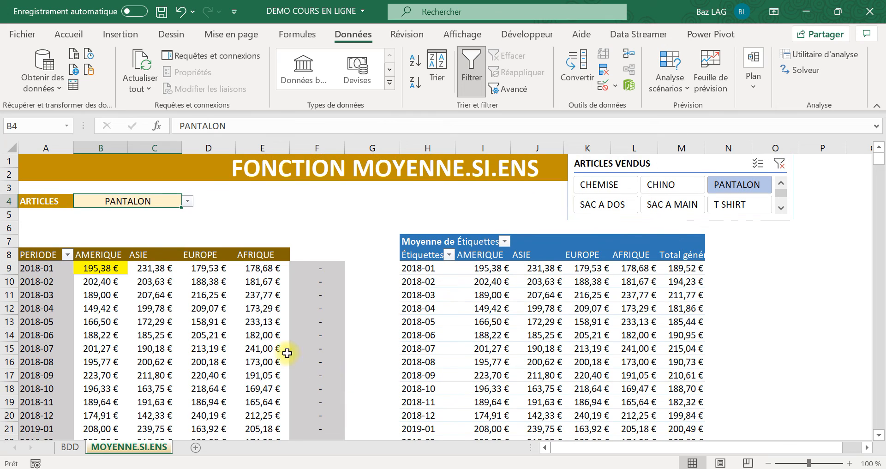
click(157, 283)
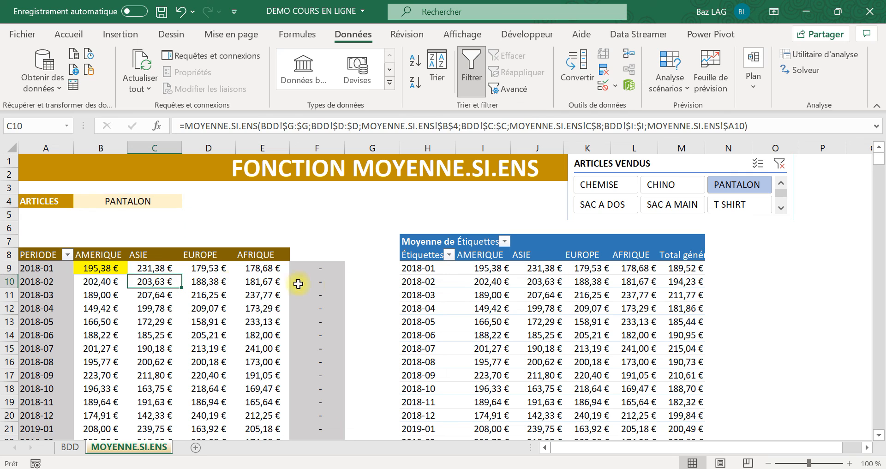
click(507, 295)
click(147, 308)
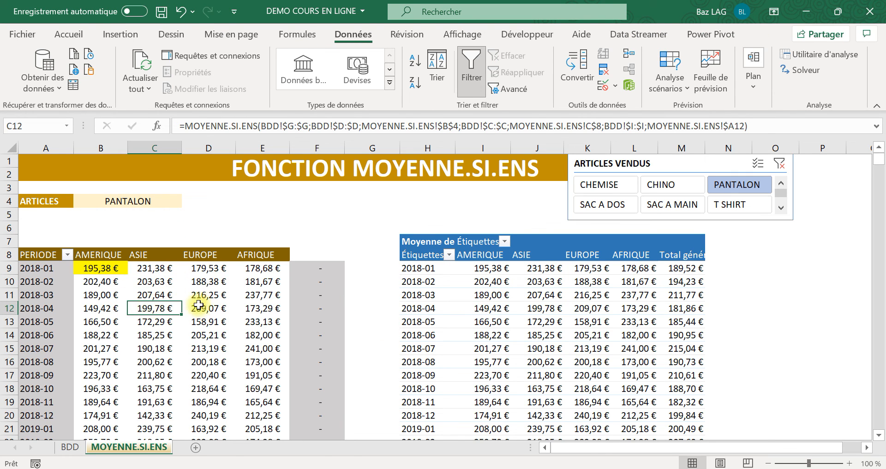
mouse_move(522, 319)
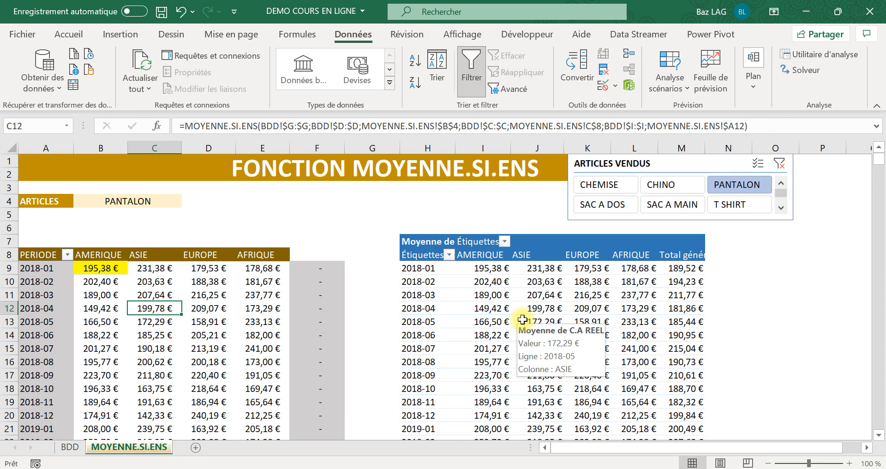